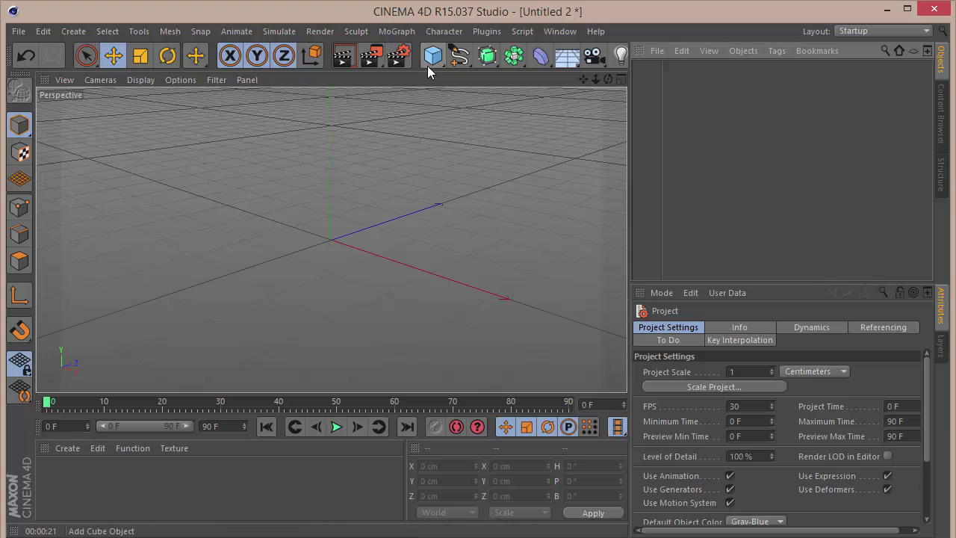
- Check the output page of the render settings and close it again
click(399, 65)
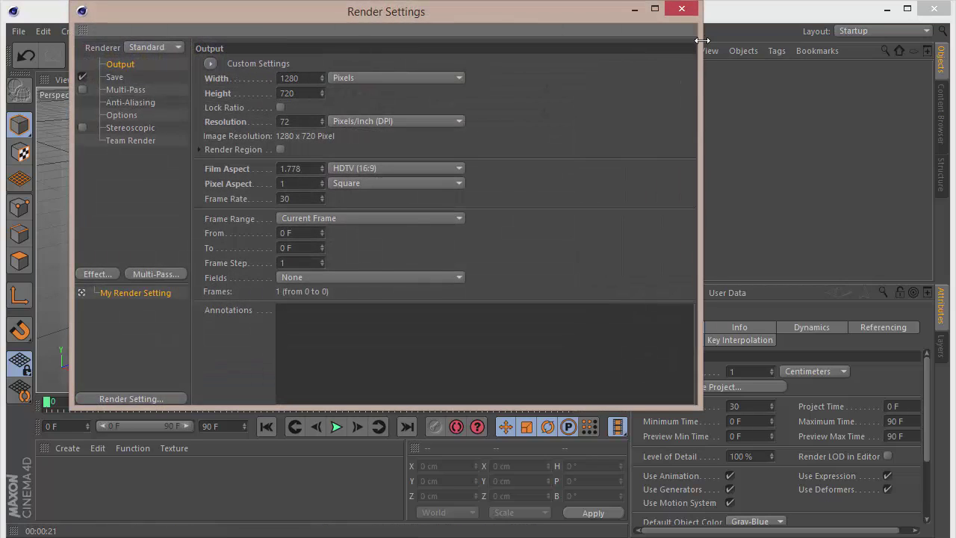
click(680, 8)
- Add a cube primitive and set its size to 25 cm in X, Y and Z
click(432, 57)
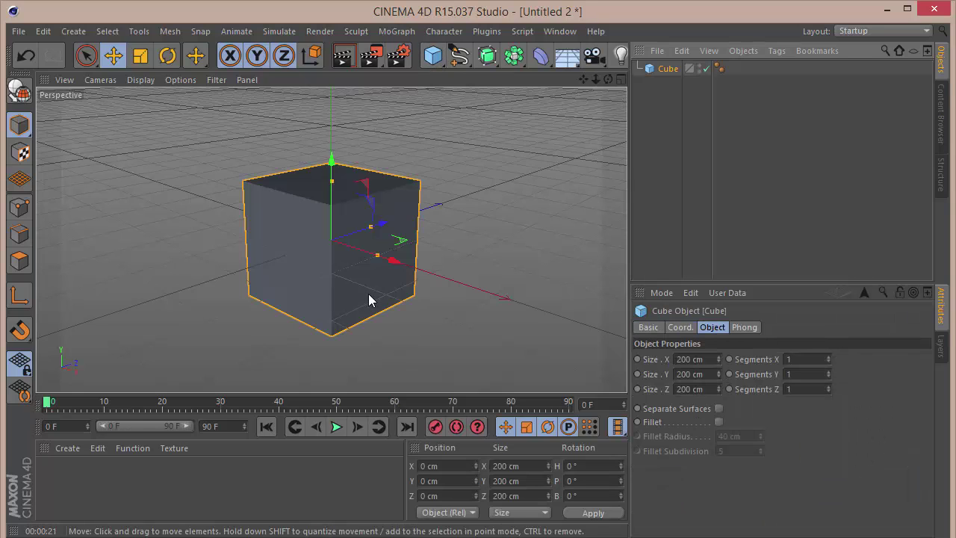
click(701, 359)
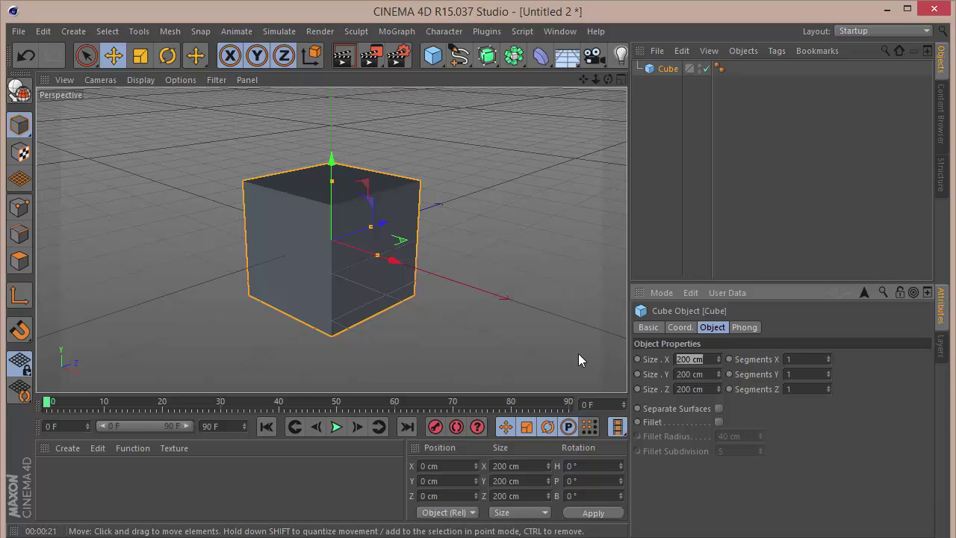
text(25)
key(Tab)
text(25)
key(Tab)
text(25)
key(Return)
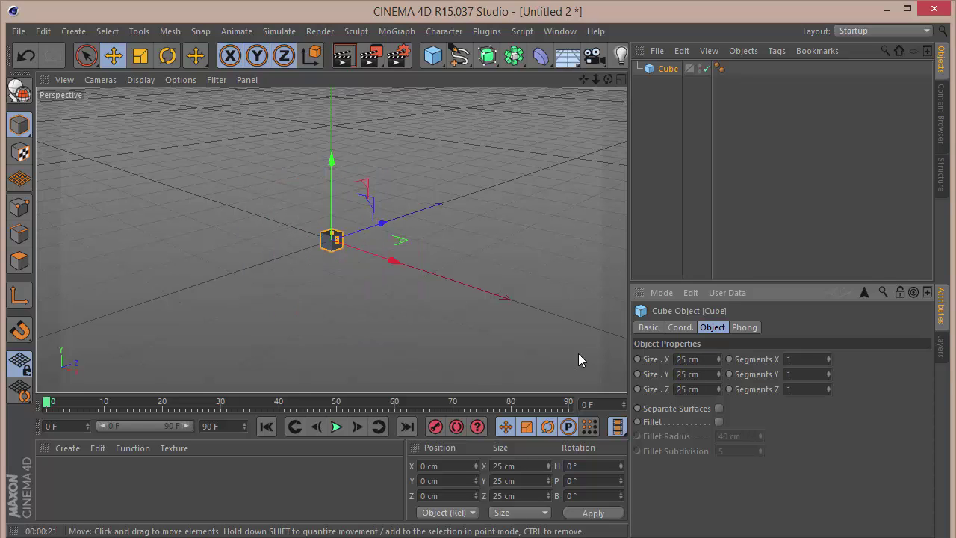
- Enable the cube's fillet and set the fillet radius to 1 cm
click(718, 422)
click(736, 436)
text(1)
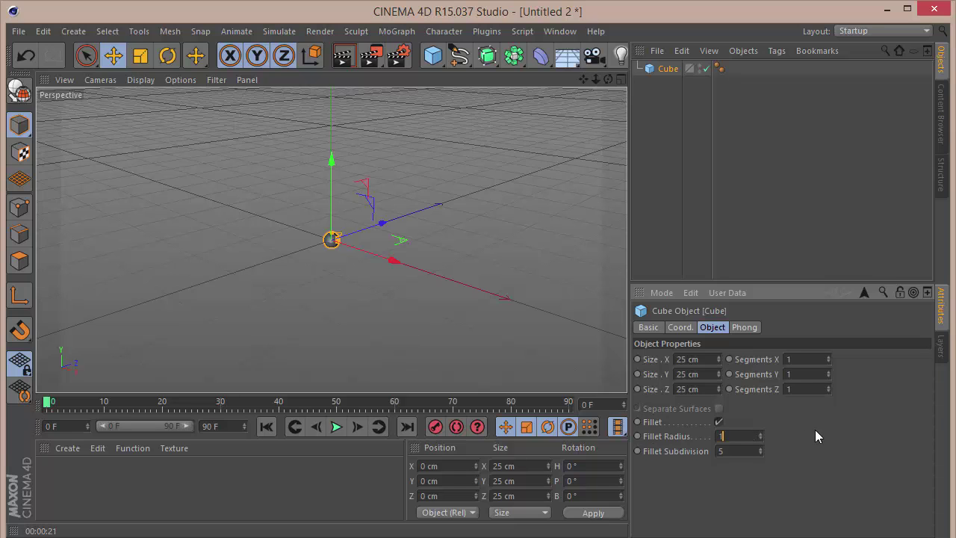
key(Return)
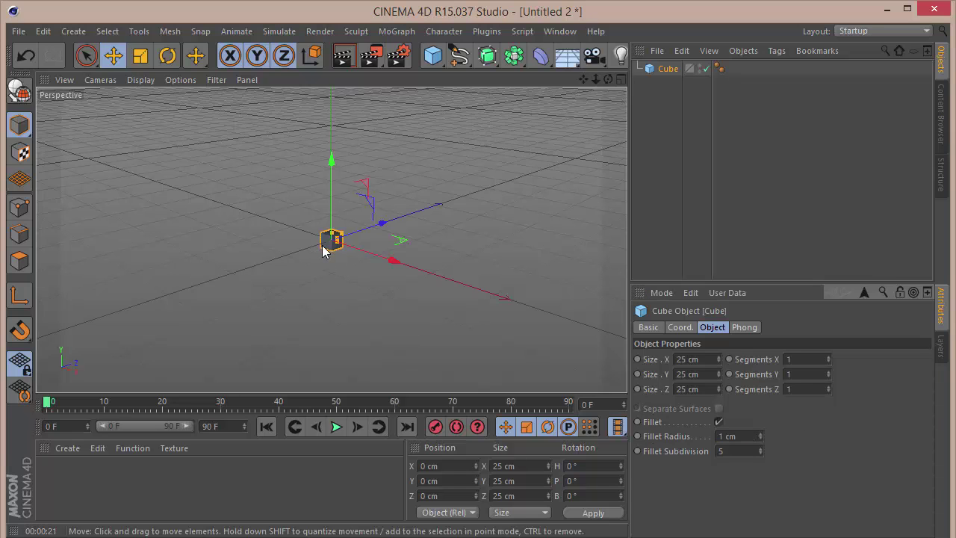
- Add a MoGraph Cloner and make the cube its child
scroll(323, 250, up, 5)
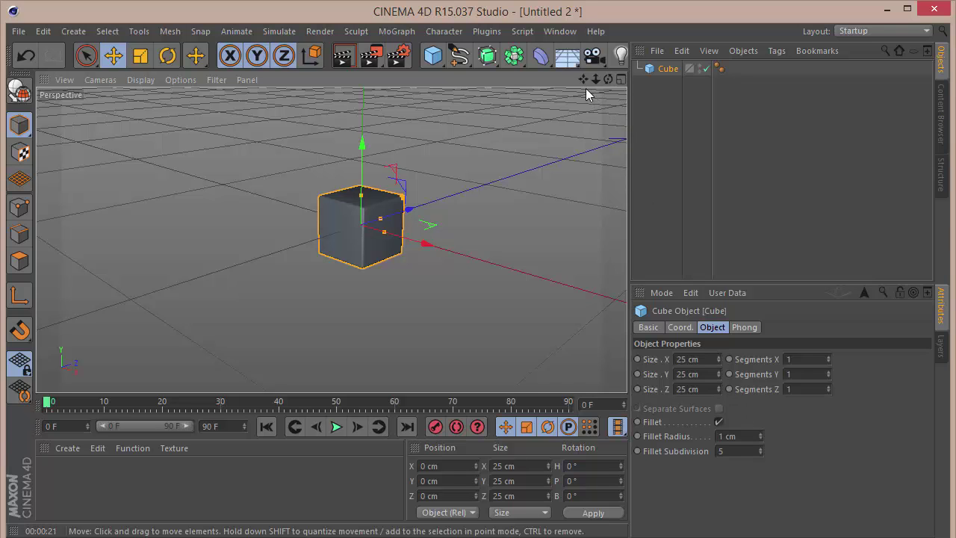
drag(584, 80, 585, 82)
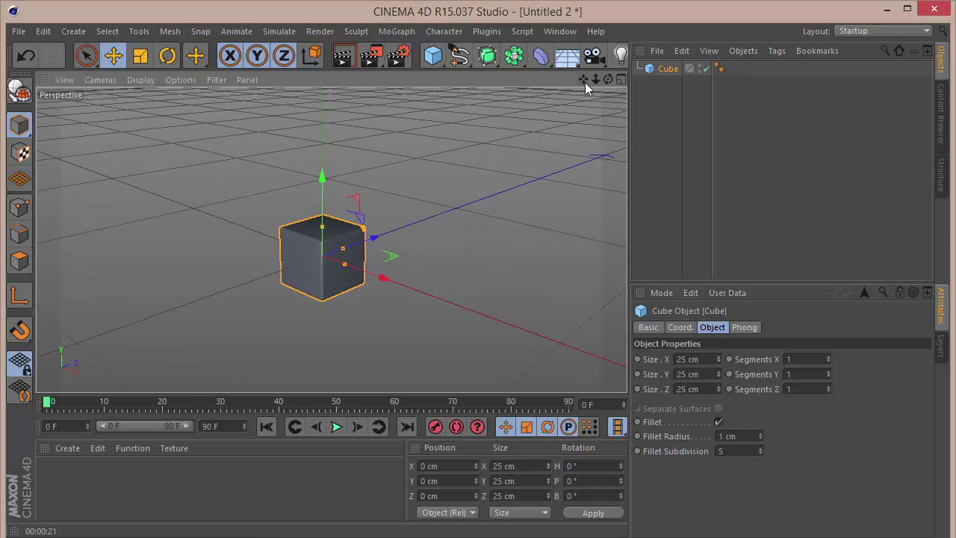
click(397, 30)
click(423, 140)
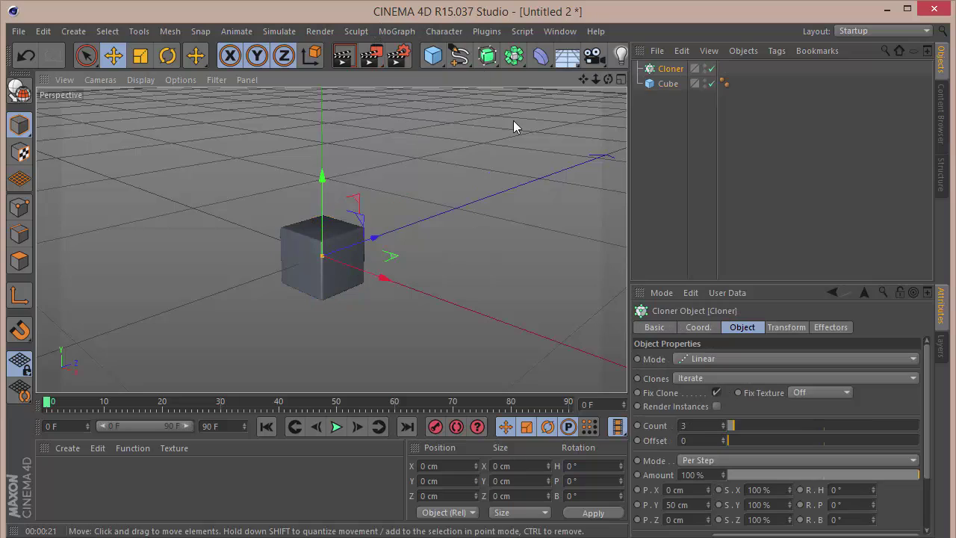
drag(667, 83, 670, 71)
click(671, 71)
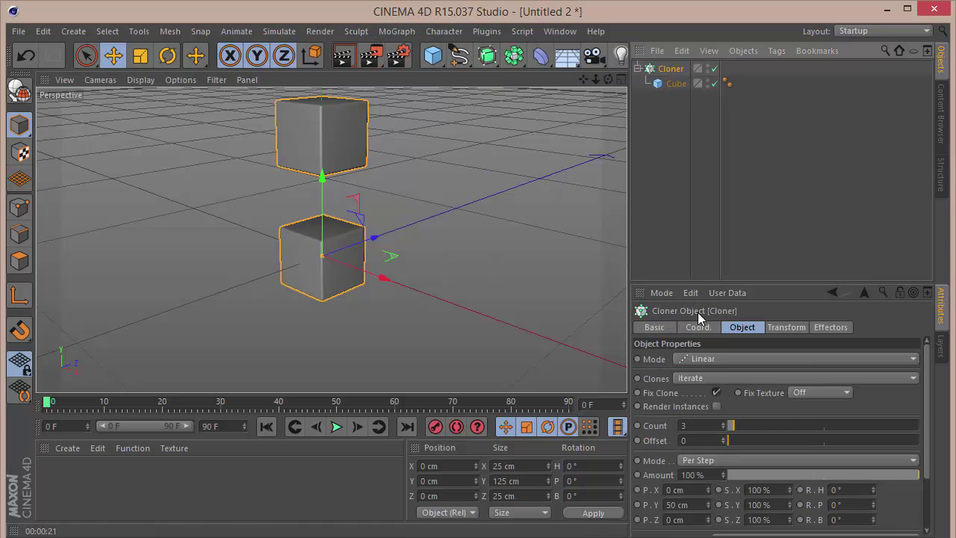
- Change the Cloner's mode to Grid Array
click(700, 327)
click(754, 327)
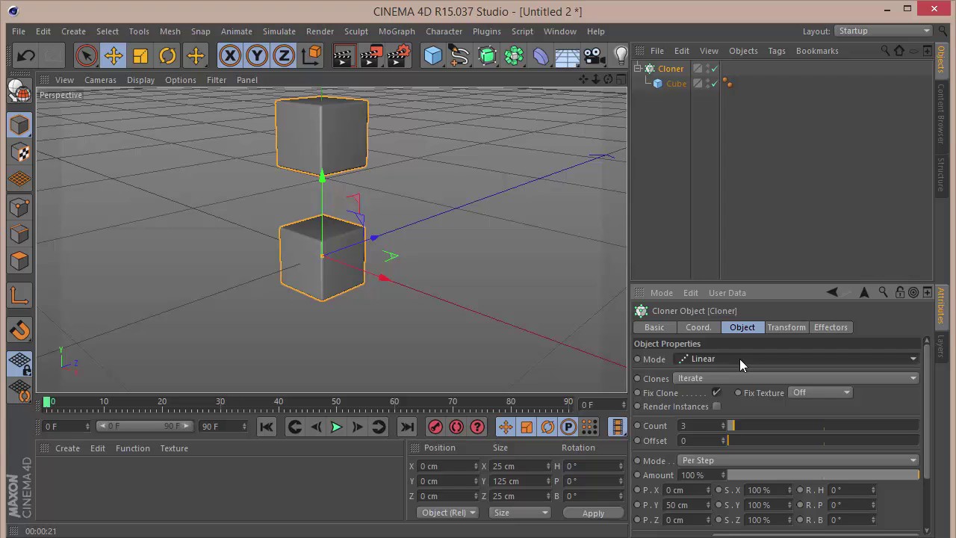
click(730, 361)
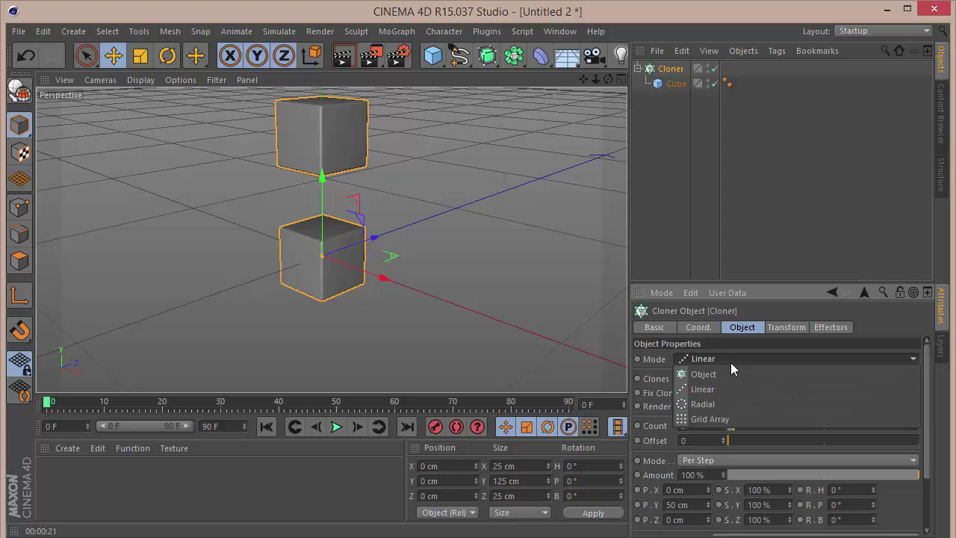
click(724, 411)
- Set all three grid size values of the Cloner to 0 cm so the clones collapse together
mouse_move(606, 80)
mouse_down()
mouse_move(606, 112)
mouse_move(605, 80)
mouse_move(571, 81)
mouse_move(593, 82)
mouse_up()
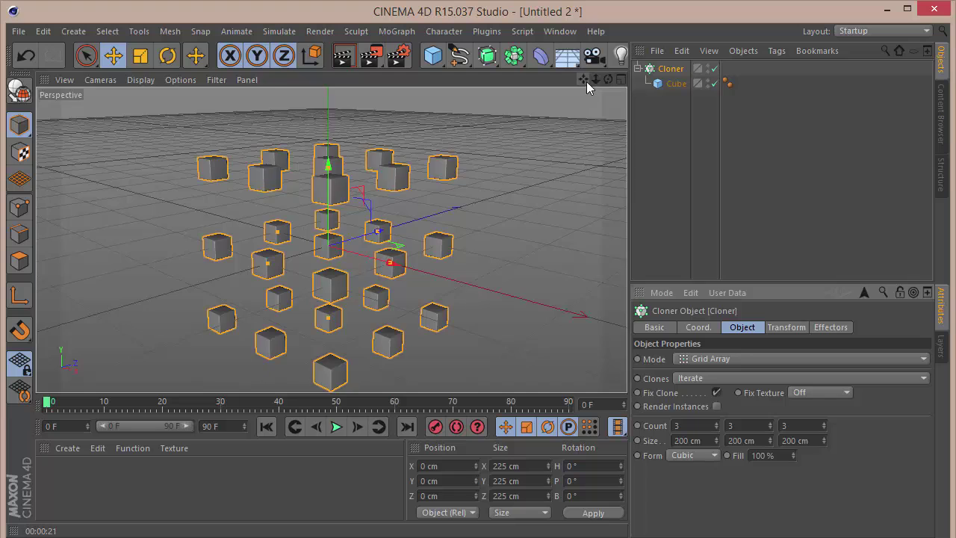
drag(586, 81, 659, 530)
drag(716, 440, 587, 449)
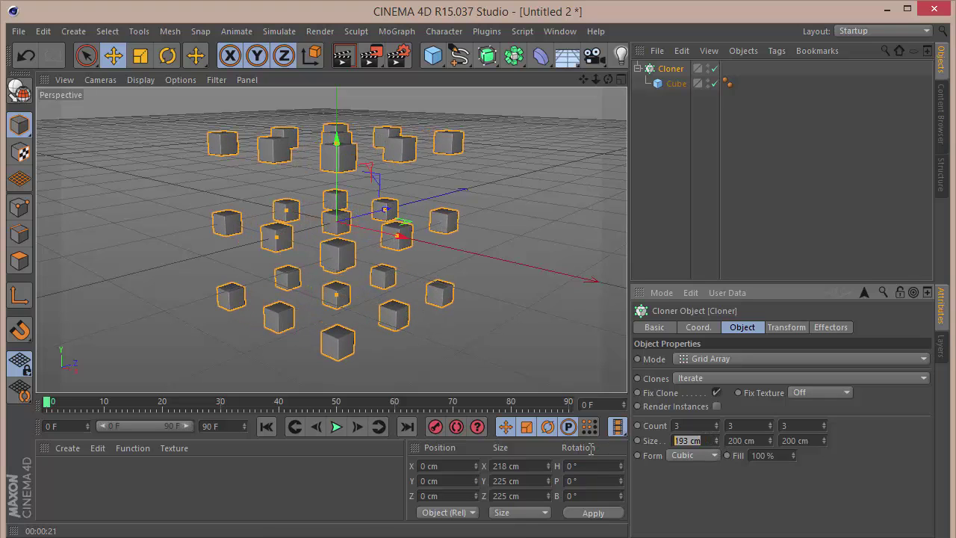
key(Tab)
text(0)
key(Tab)
text(0)
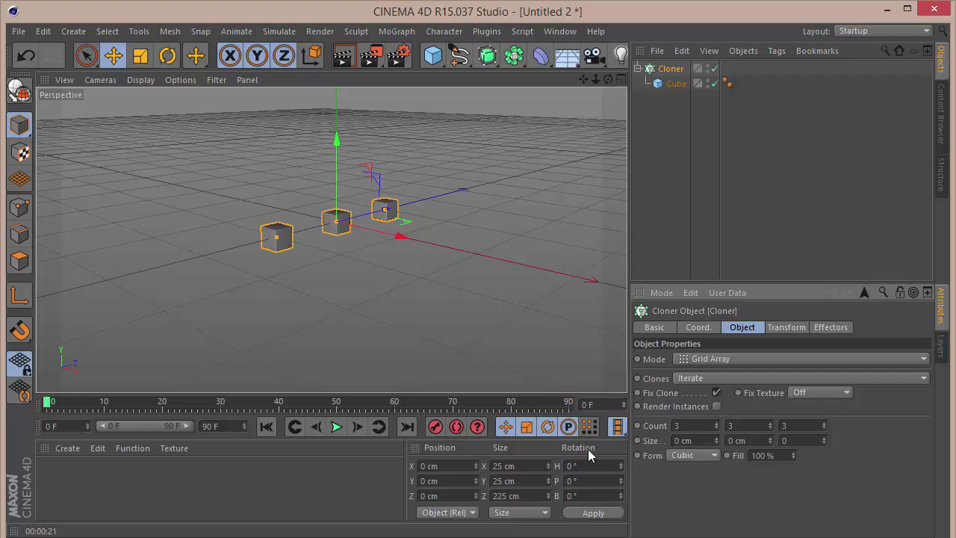
key(Return)
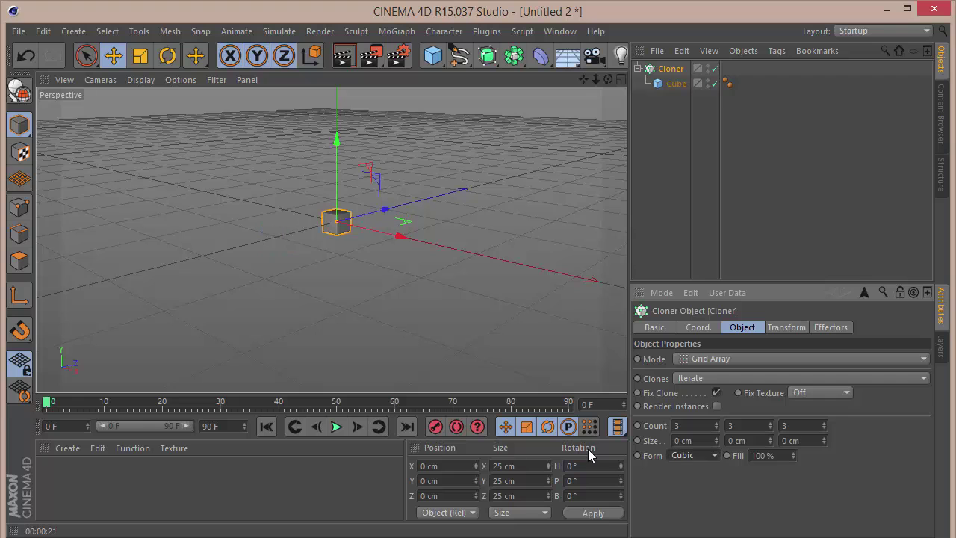
- Create a new material and set its color to bright cyan, RGB 0, 221, 255
double_click(198, 469)
double_click(53, 476)
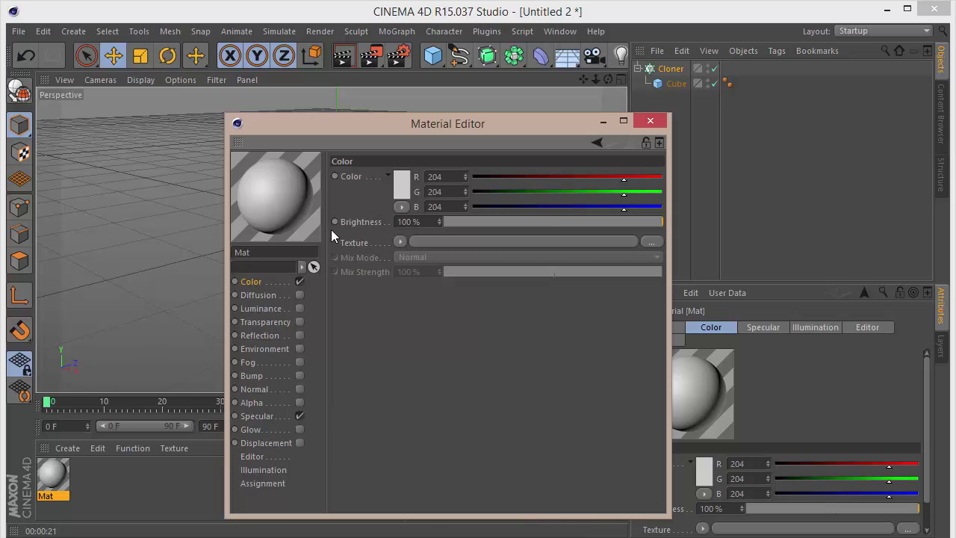
click(402, 184)
click(433, 132)
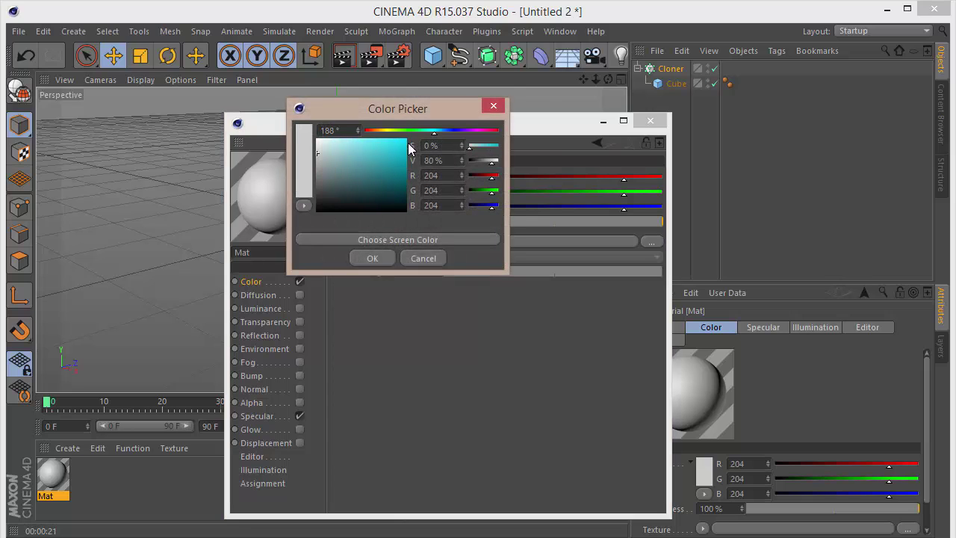
click(435, 133)
click(373, 258)
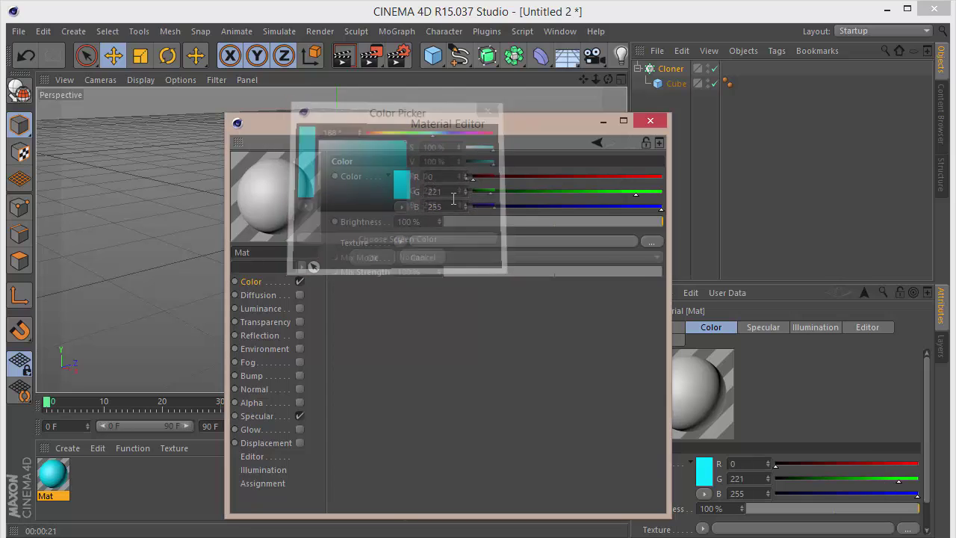
- Enable the material's reflection with a Fresnel texture, 15% brightness and 30% mix strength
click(300, 333)
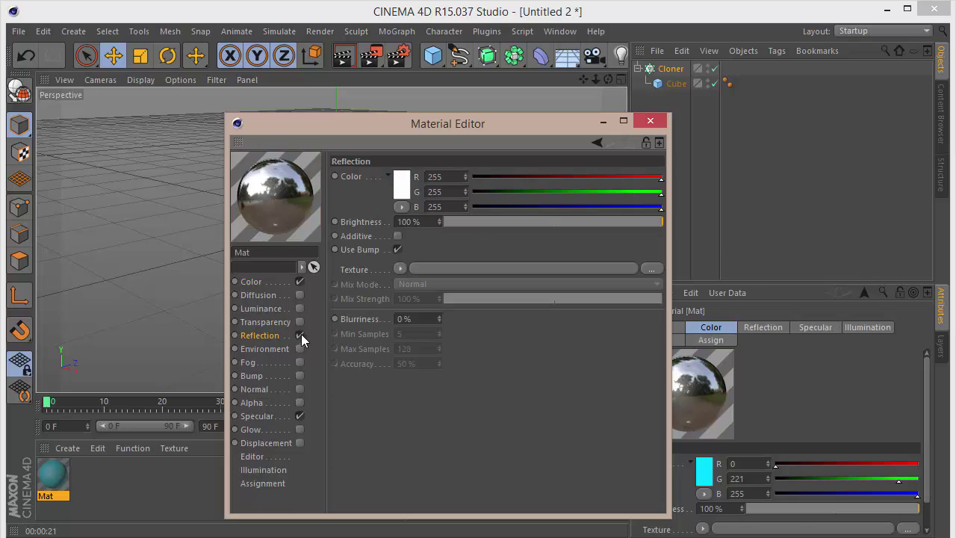
click(400, 269)
key(Escape)
double_click(414, 222)
text(15)
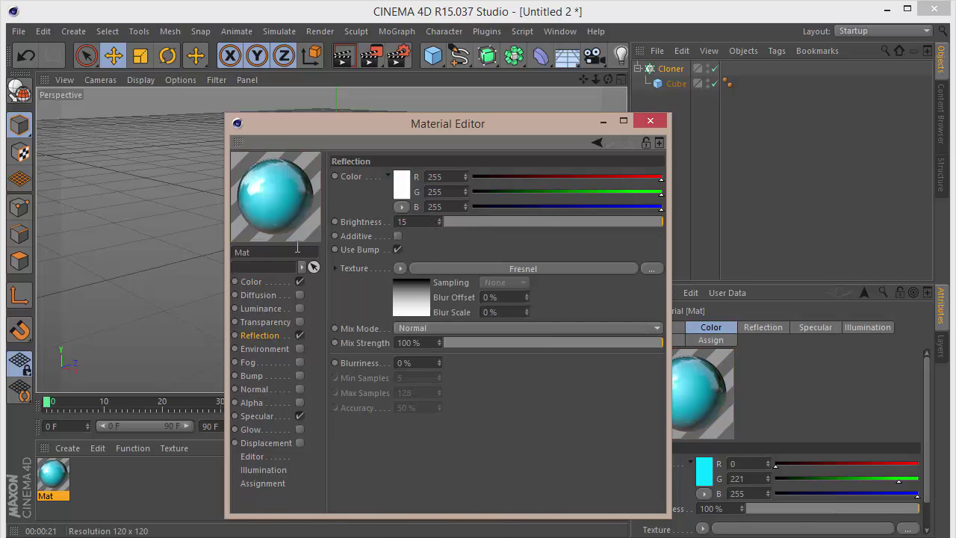
click(437, 342)
text(30)
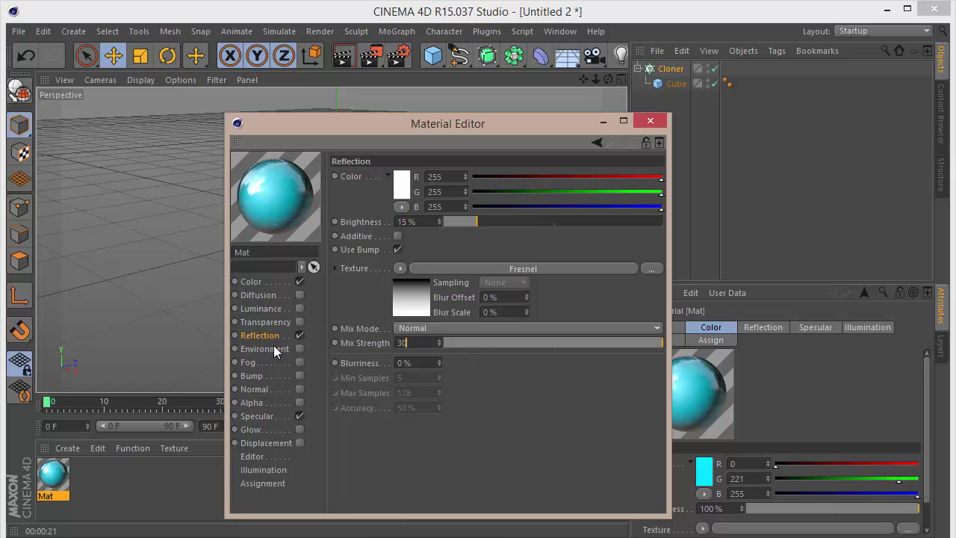
key(Return)
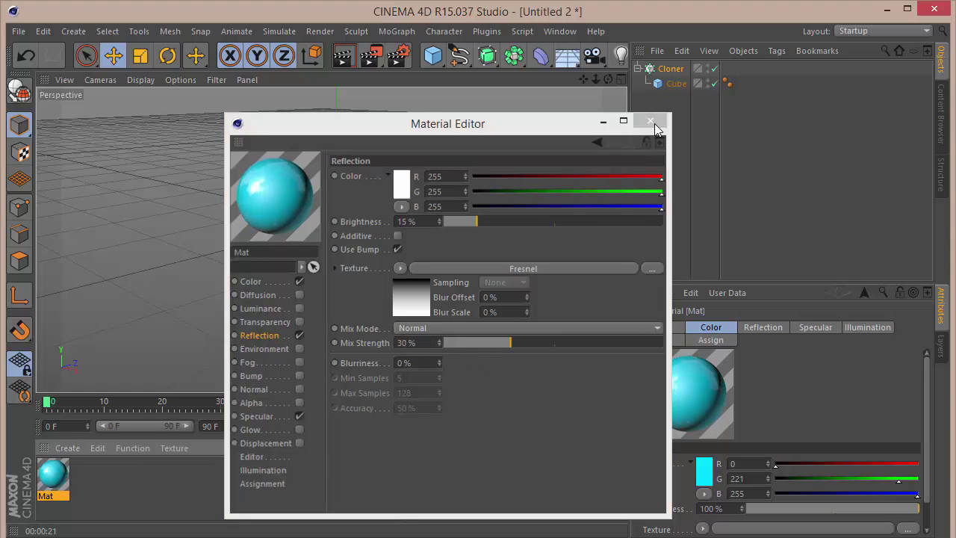
- Close the material editor and assign the cyan material to the cube inside the Cloner
click(650, 121)
drag(52, 482, 684, 83)
- Keyframe the Cloner's Size of 0 cm at frame 0 and move that key to frame 20
click(662, 70)
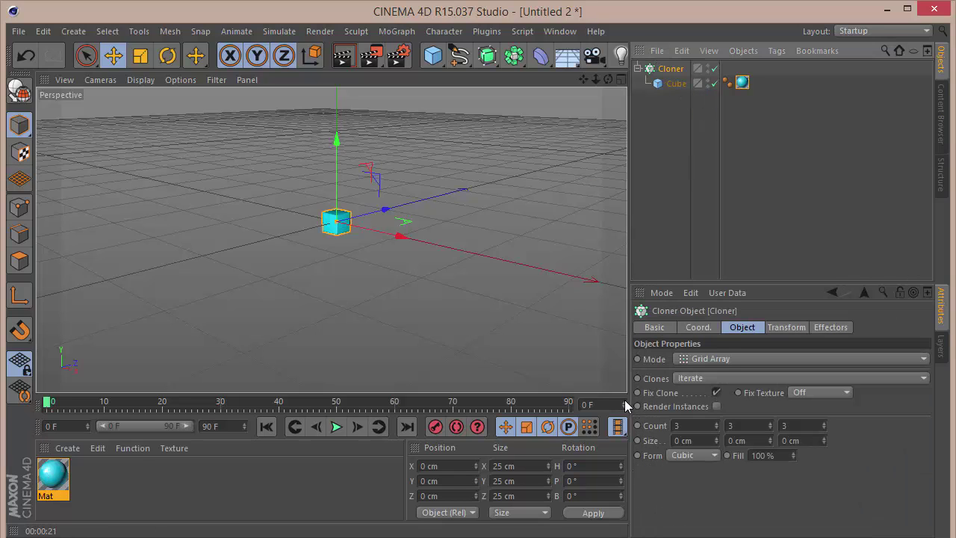
ctrl+click(637, 440)
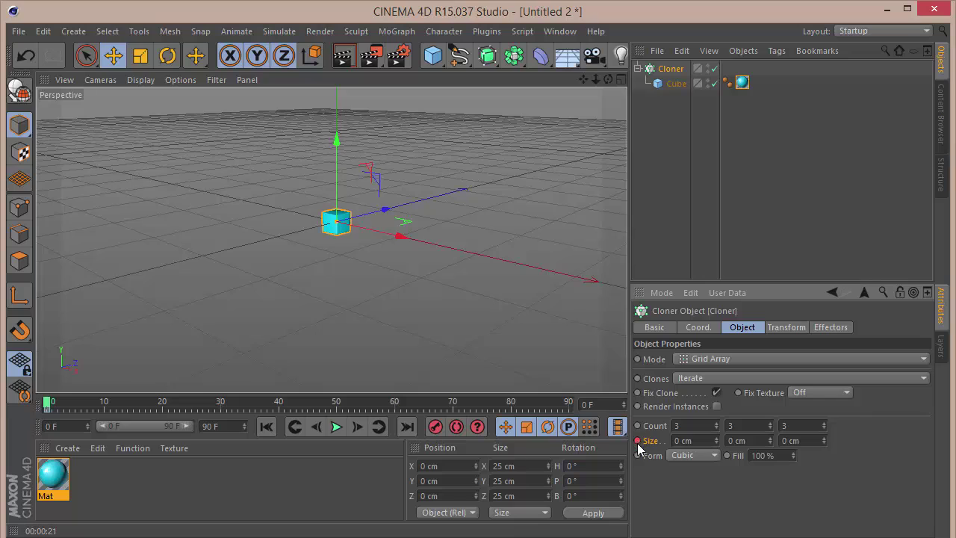
click(504, 431)
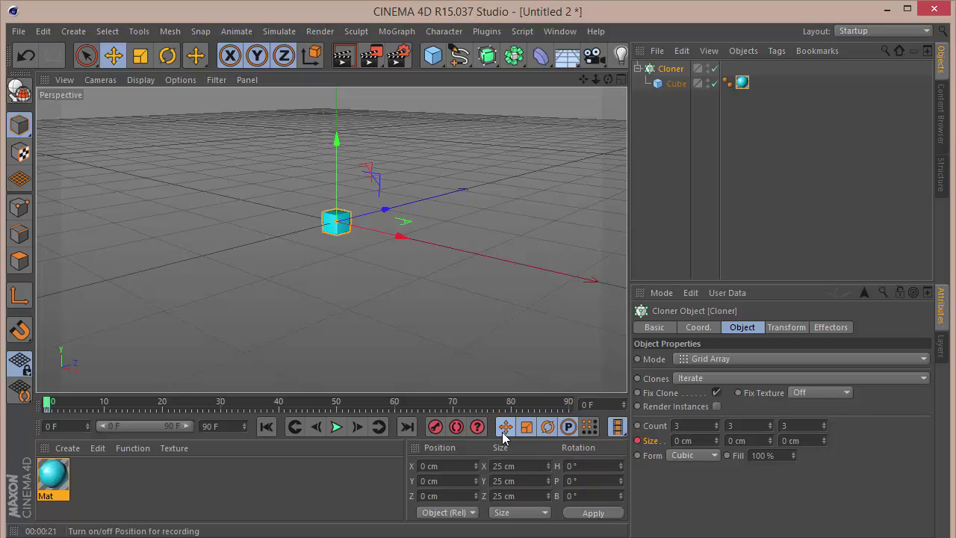
click(48, 410)
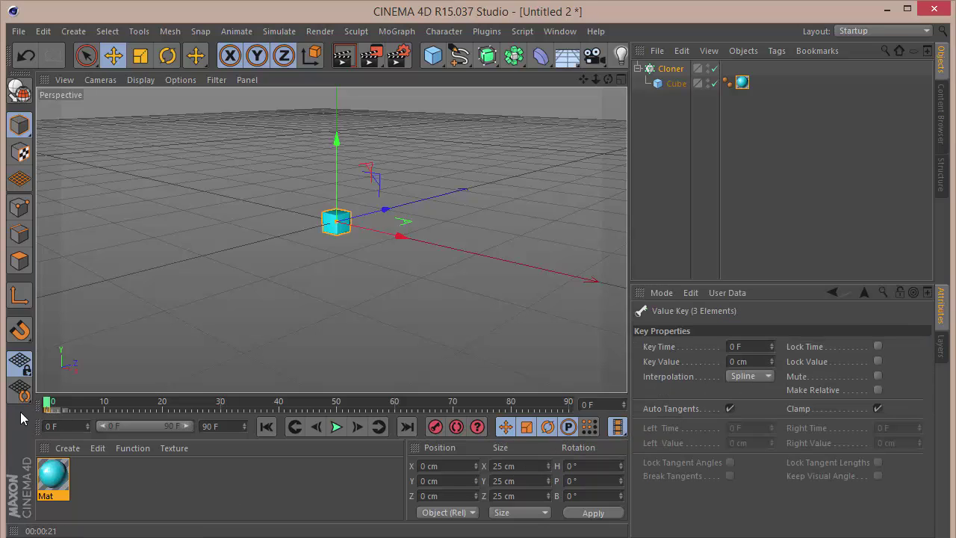
drag(48, 410, 163, 423)
click(233, 426)
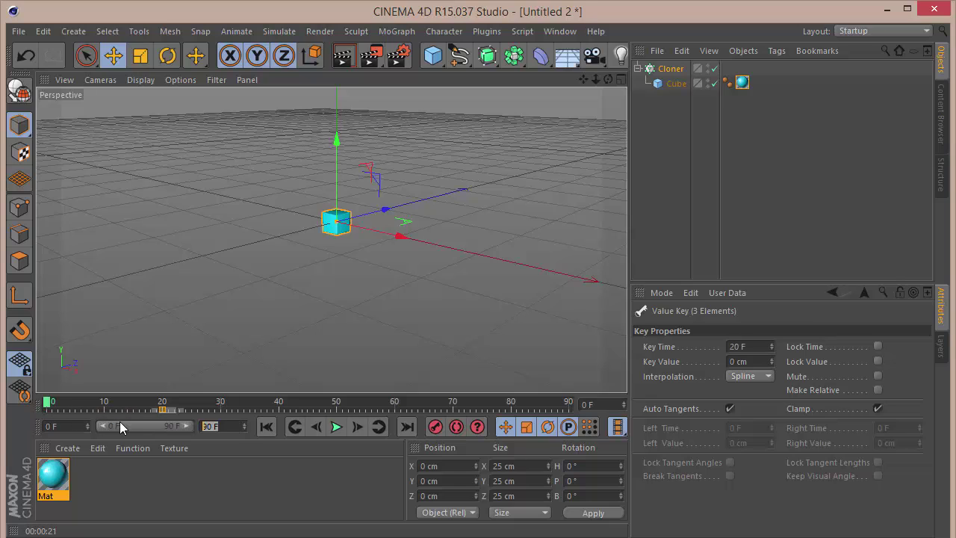
- At frame 40, set the Cloner's X size to 100 cm and keyframe the Size
click(128, 402)
drag(127, 403, 277, 404)
click(669, 69)
drag(670, 439, 657, 441)
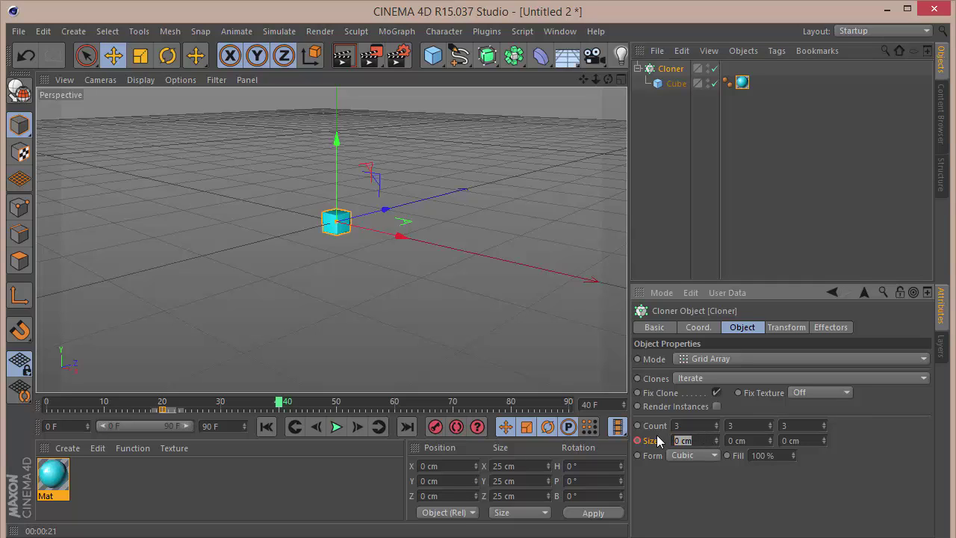
text(100)
key(Return)
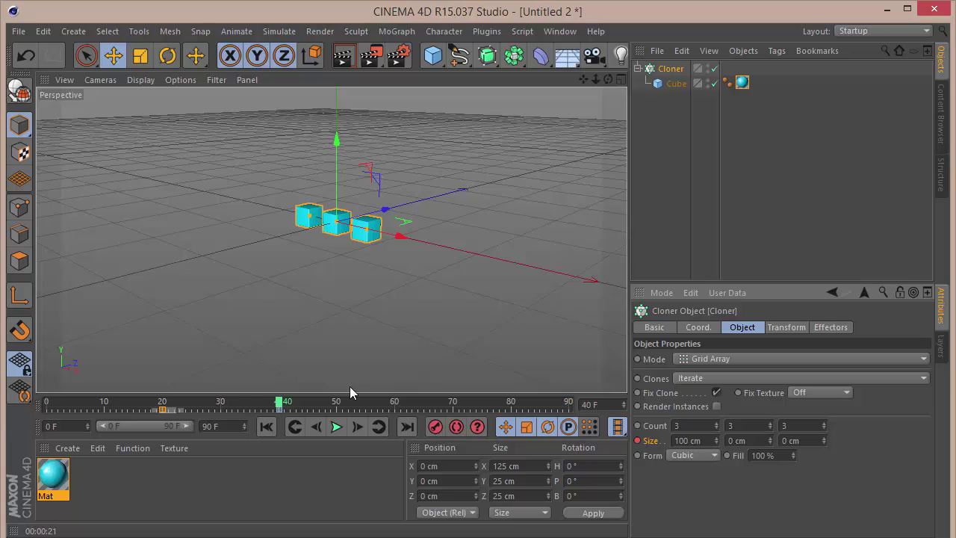
- Keyframe the Cloner's current Size at frame 80, and at frame 90 keyframe it with the Y and Z sizes set to 100 cm
drag(279, 404, 511, 402)
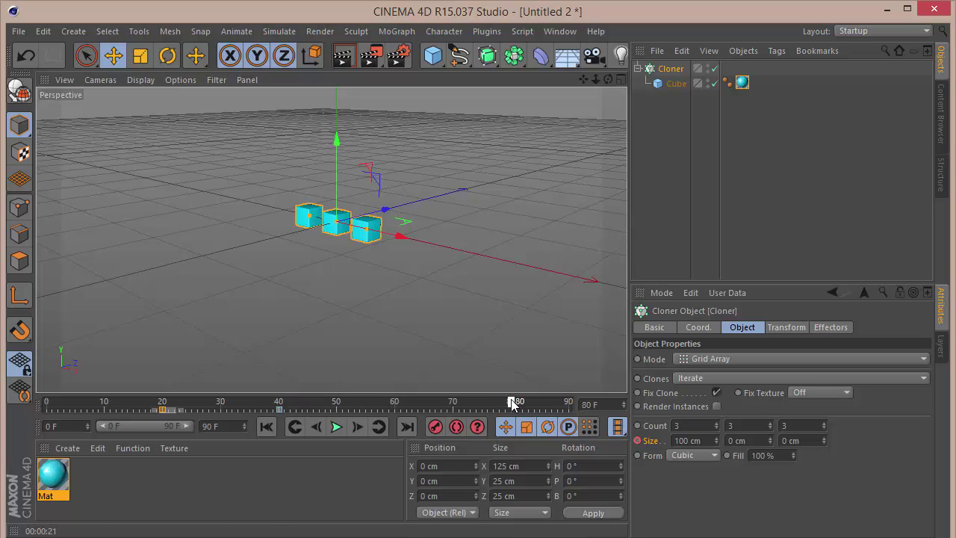
ctrl+click(638, 440)
click(566, 404)
double_click(750, 440)
text(100)
key(Tab)
text(100)
key(Return)
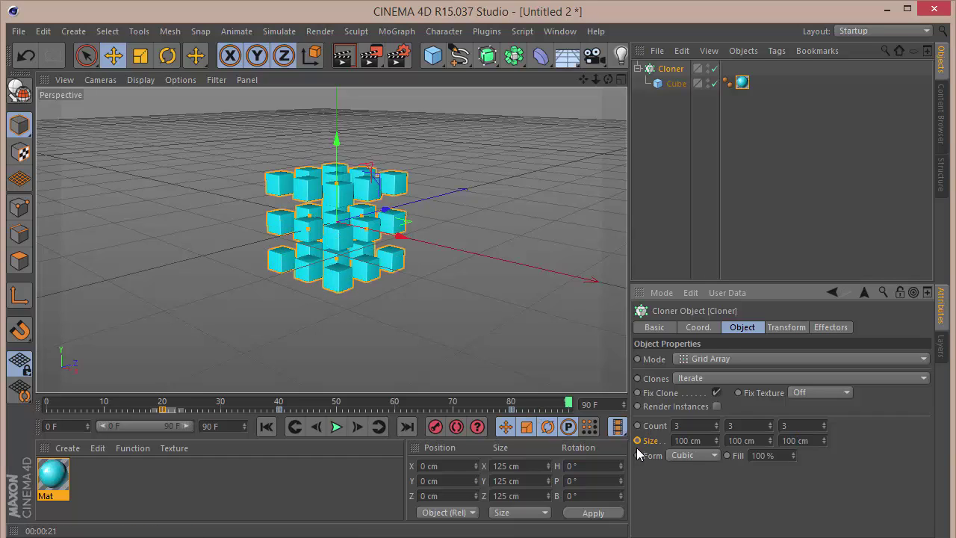
click(636, 440)
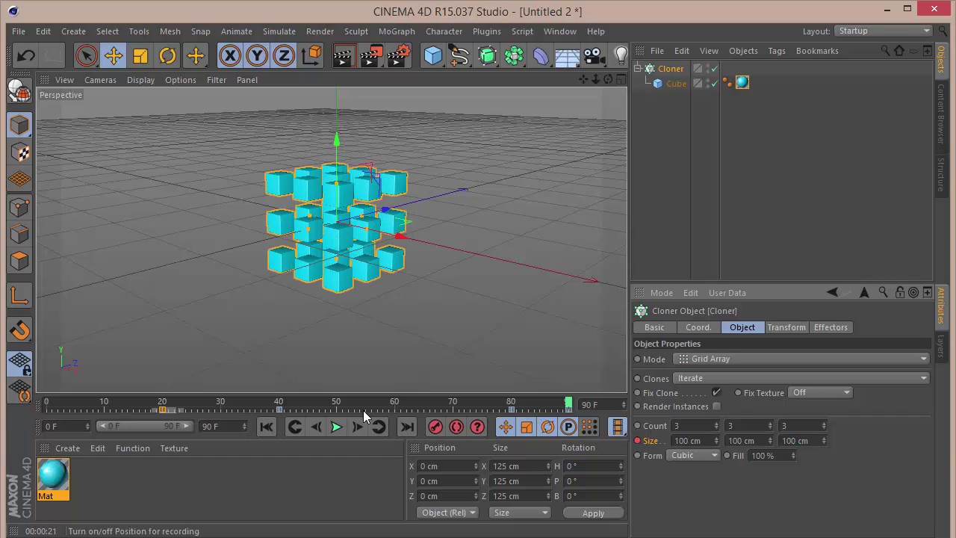
- Play the animation from the first frame to preview how the clones spread out, and stop playback
click(267, 426)
click(337, 426)
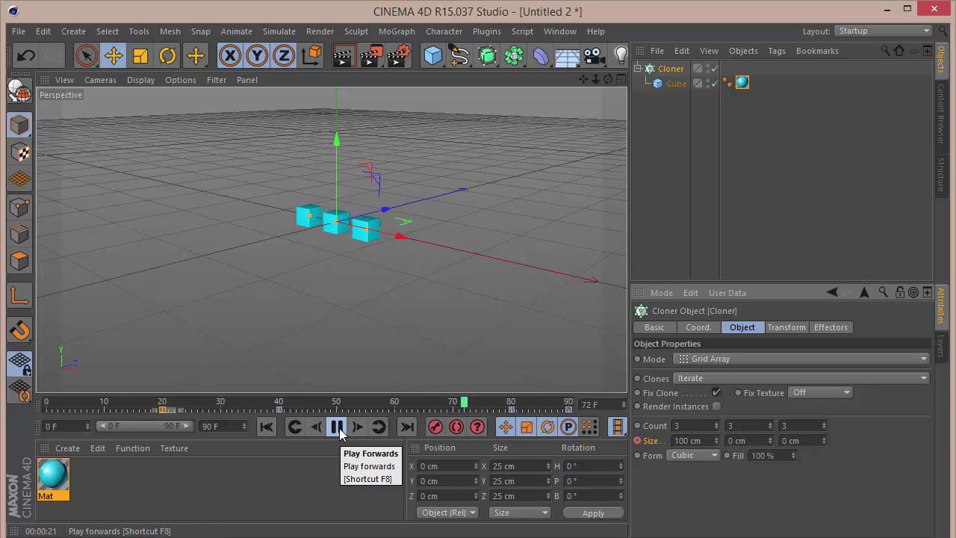
click(337, 427)
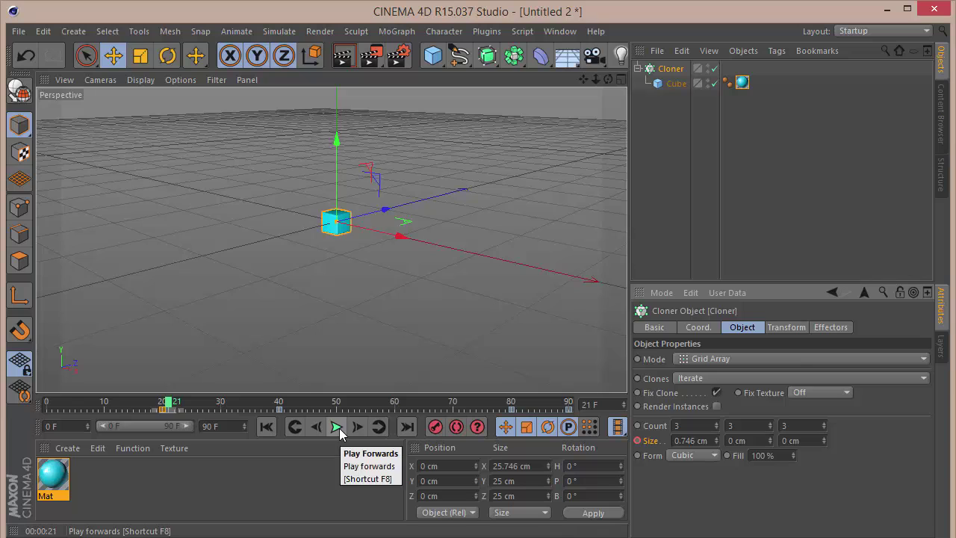
- Add a camera to the scene, look through it, and set its focal length to 50 mm
click(677, 211)
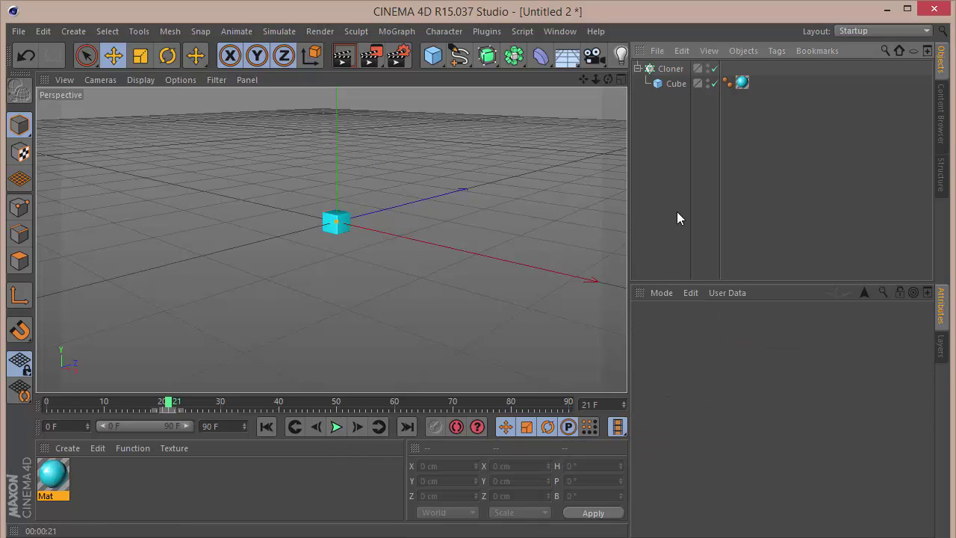
click(593, 55)
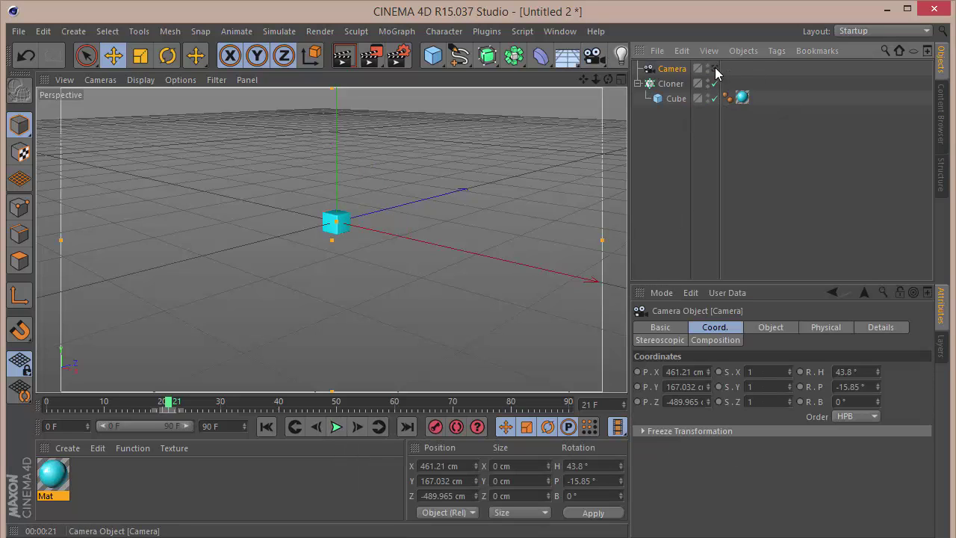
click(763, 331)
double_click(749, 388)
text(50)
key(Return)
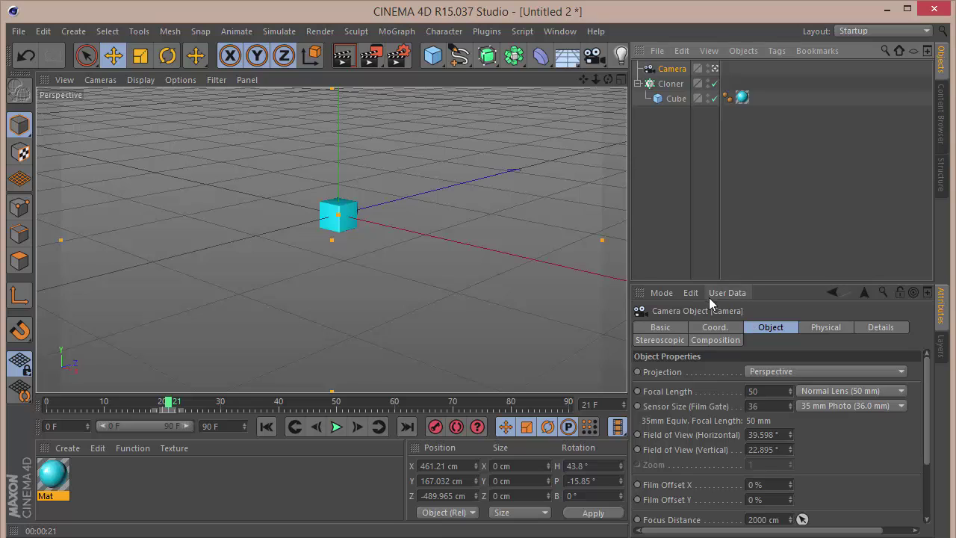
- Set the camera's heading to -70° and pitch to -10°, and zero its X and Y positions
click(718, 328)
double_click(858, 371)
text(-70)
key(Tab)
text(-10)
key(Return)
double_click(705, 371)
text(0)
key(Return)
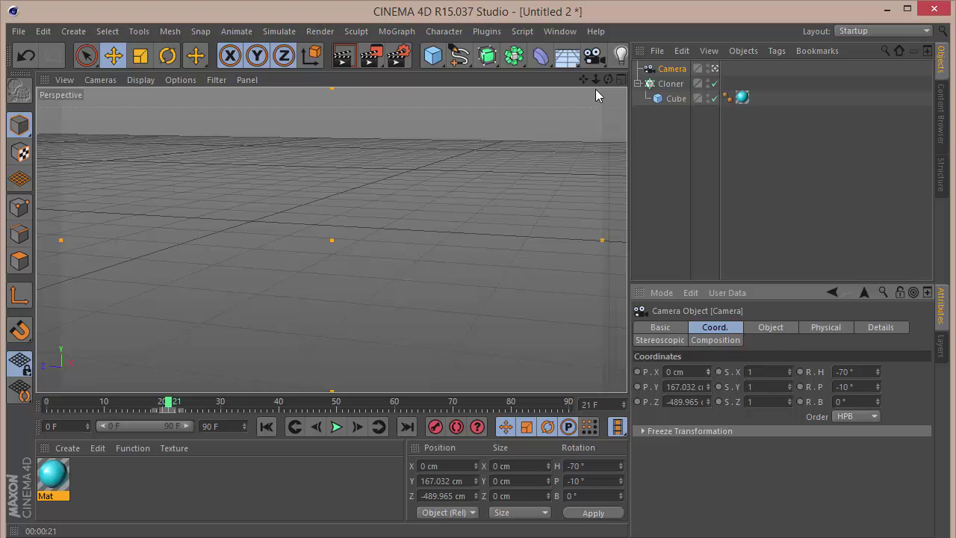
right_click(708, 387)
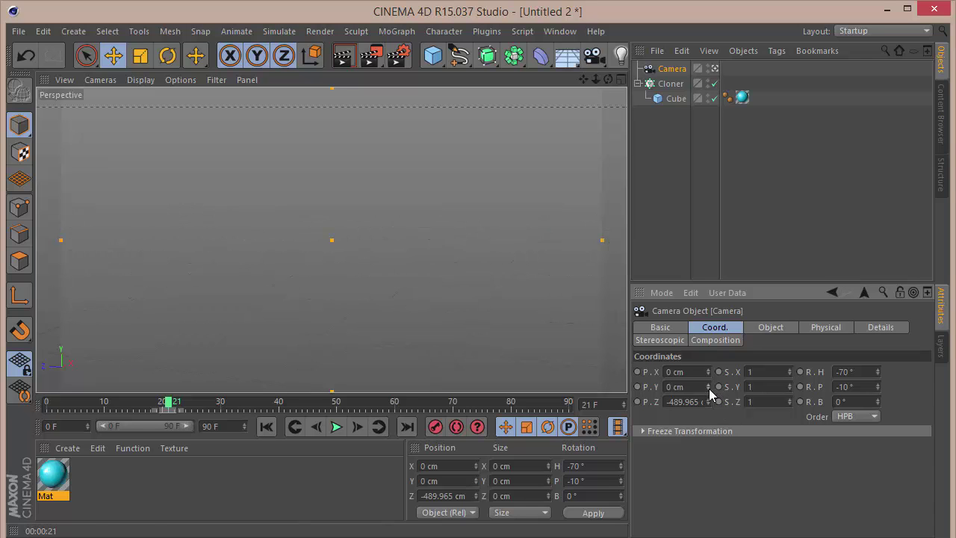
- Inspect the camera from the editor view, set its heading to 0°, and look through it again
click(714, 68)
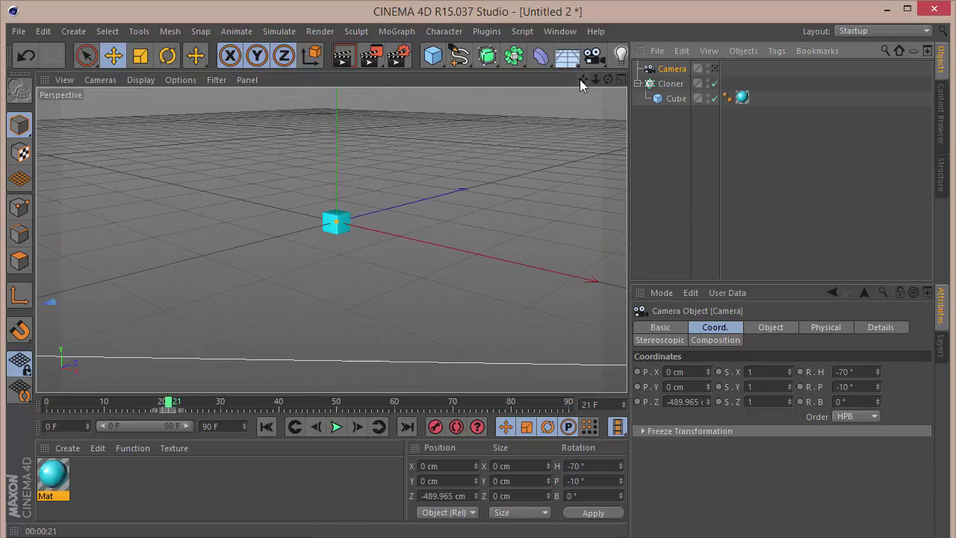
mouse_move(595, 78)
mouse_down()
mouse_move(627, 78)
mouse_move(610, 87)
mouse_up()
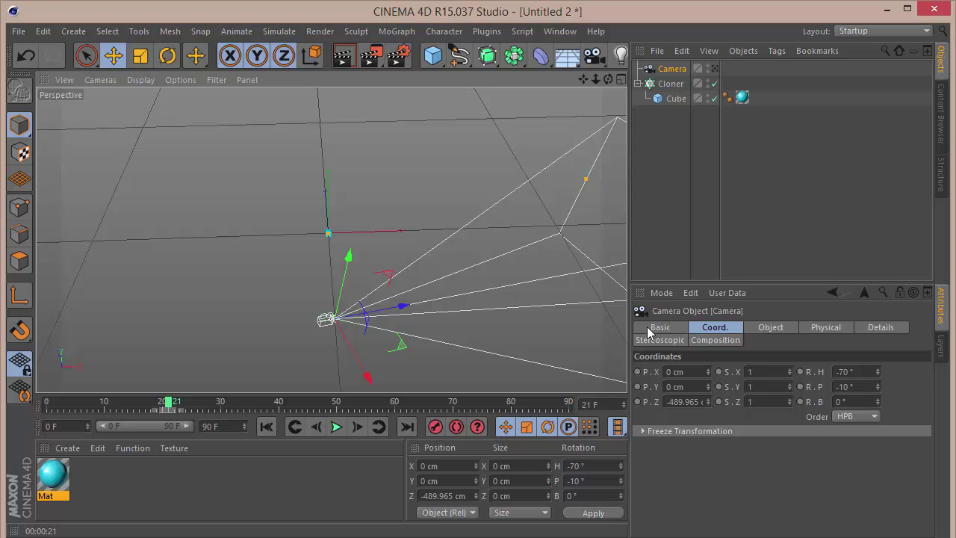
mouse_move(878, 371)
mouse_down()
mouse_move(878, 329)
mouse_move(878, 371)
mouse_up()
double_click(851, 371)
text(0)
key(Return)
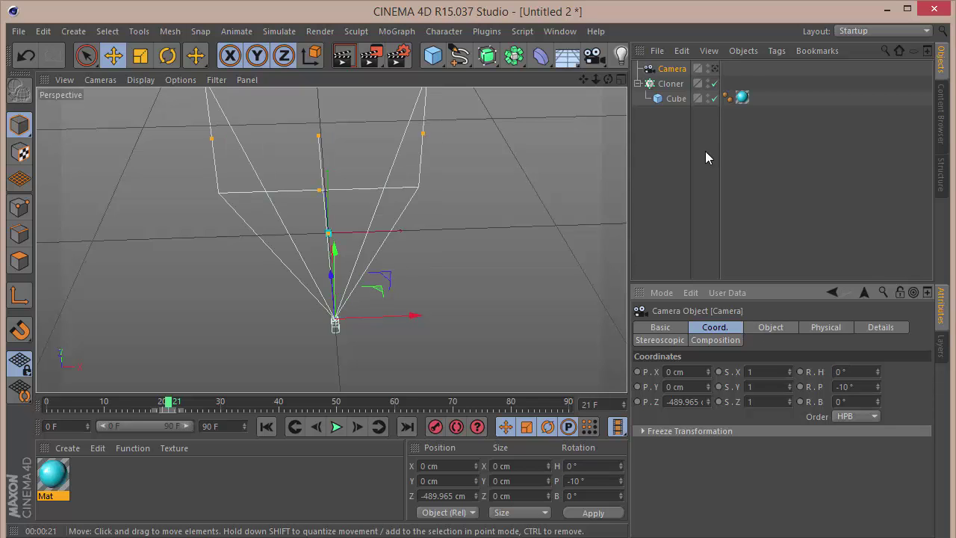
click(714, 68)
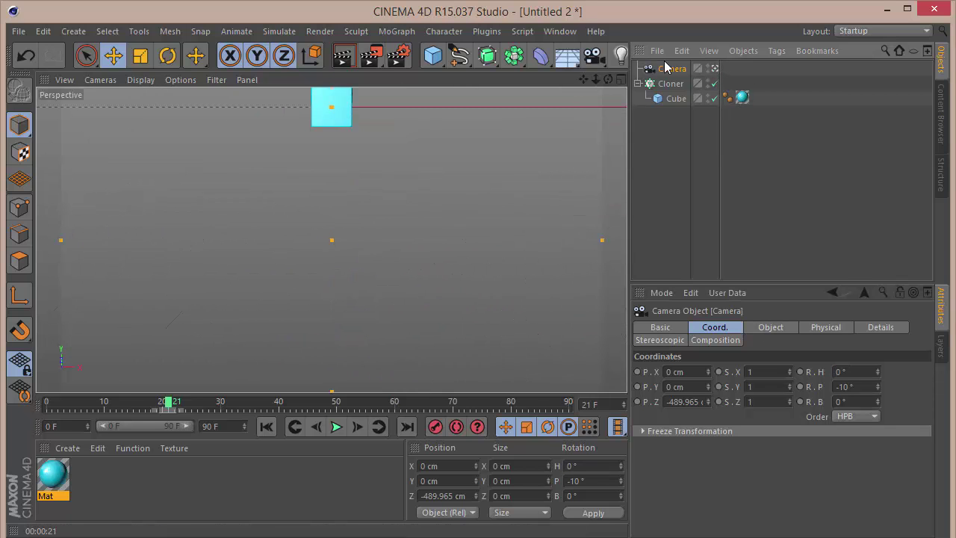
- Try a height of 350 cm for the camera, and set its Y position to 250 cm
double_click(674, 386)
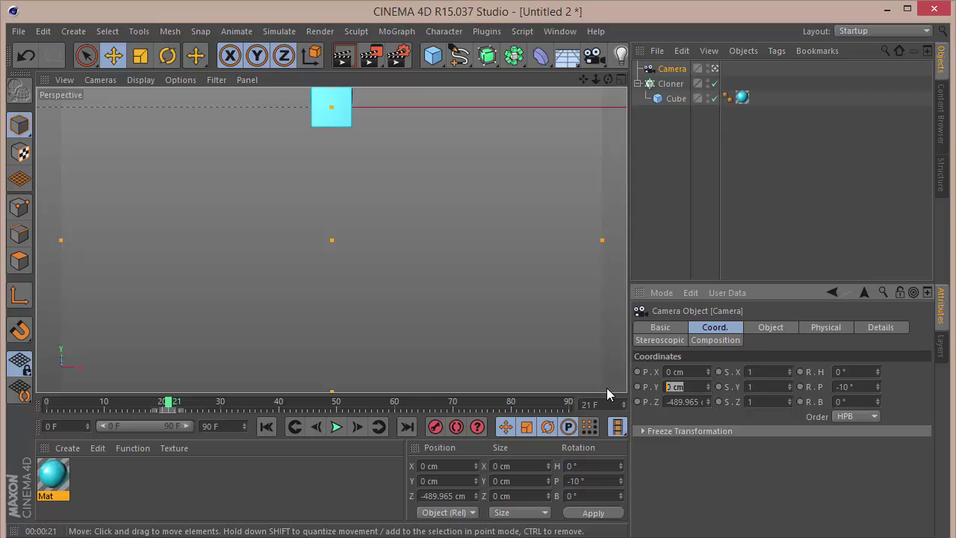
text(350)
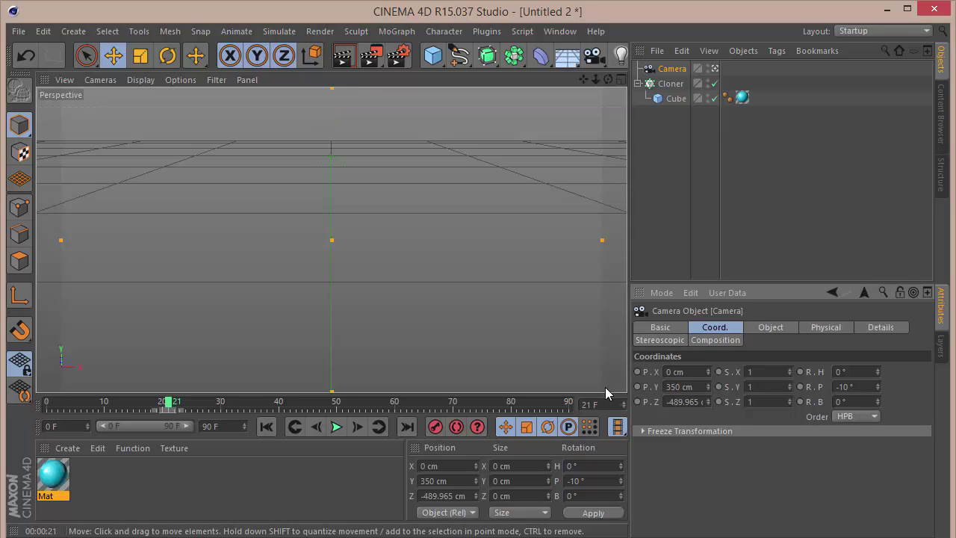
text(2)
key(Return)
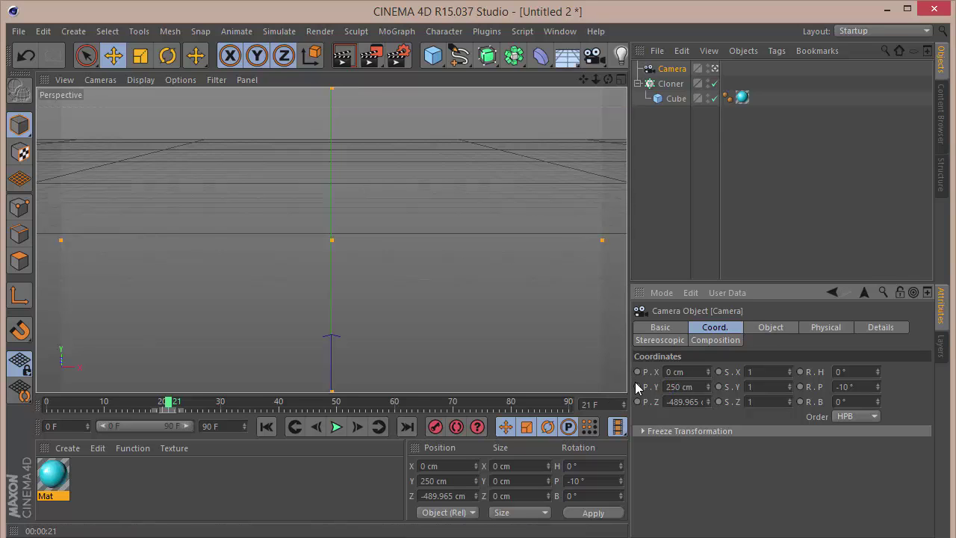
- From the editor view, lower the camera along its own vertical axis to a Y position of about 92 cm, and look through it
click(714, 68)
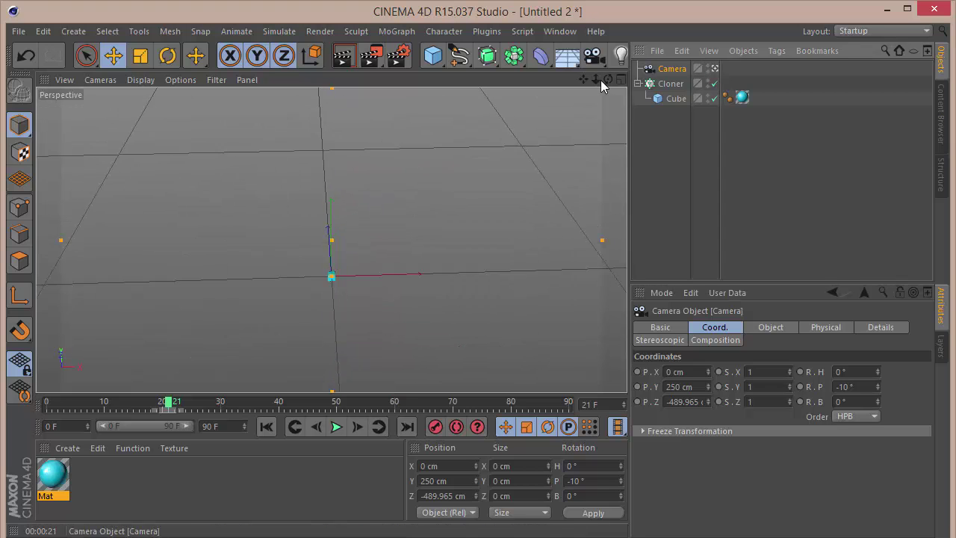
drag(607, 79, 523, 84)
drag(301, 159, 294, 218)
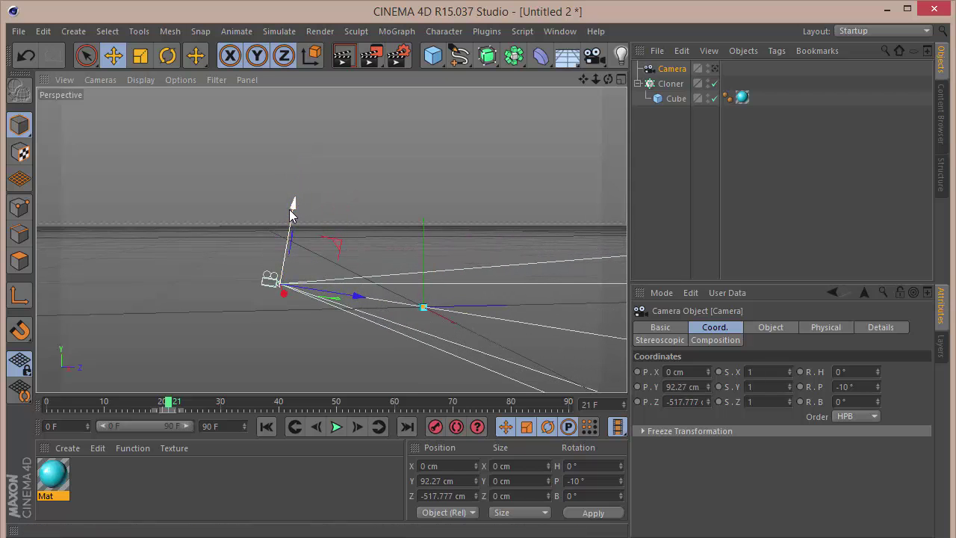
click(715, 68)
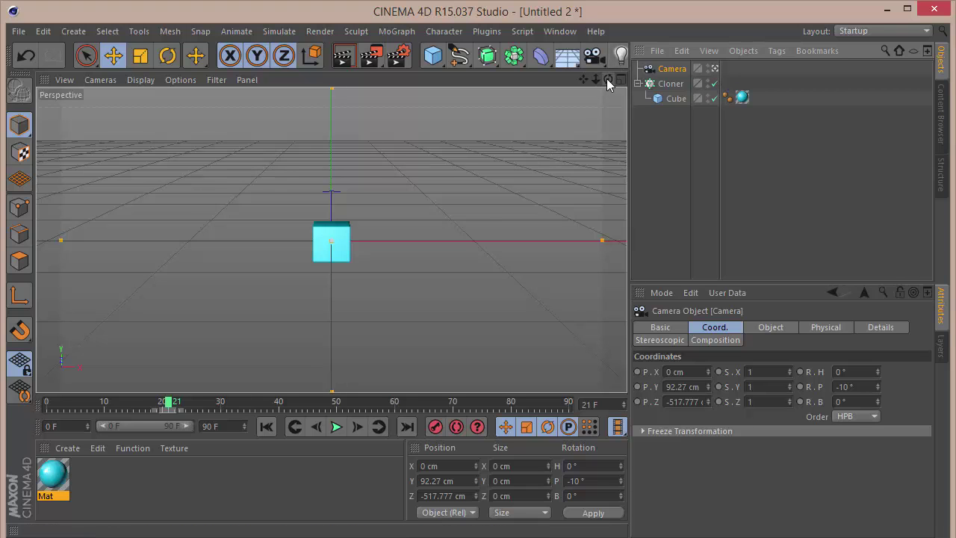
- Set the camera's heading to 12°, its X position to 100 cm and its Y position to 80 cm
mouse_move(877, 371)
mouse_down()
mouse_move(884, 364)
mouse_move(876, 370)
mouse_up()
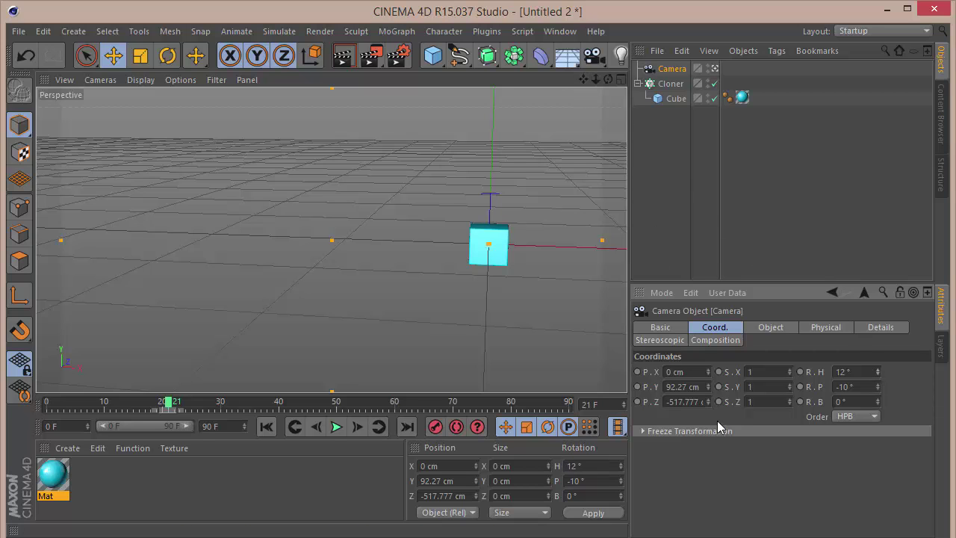
drag(707, 371, 708, 406)
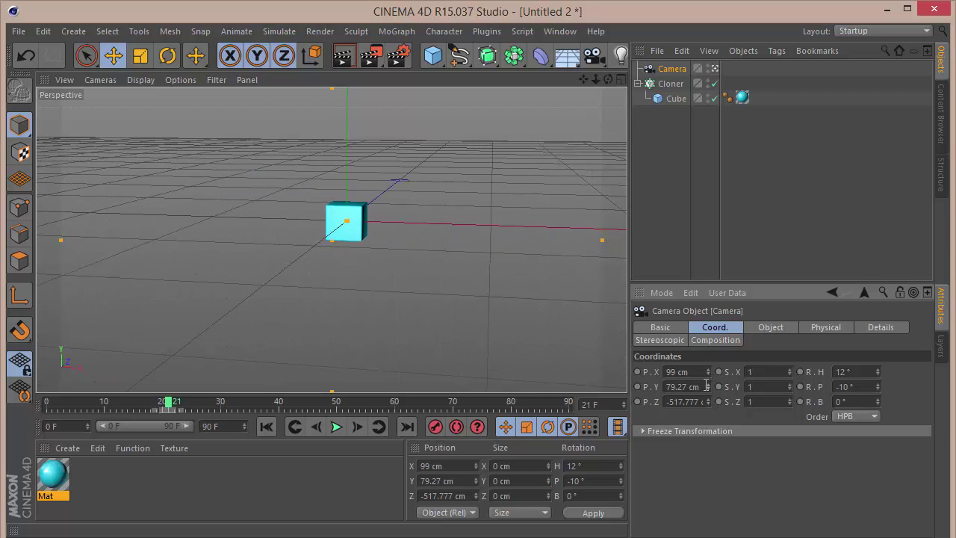
text(80)
key(Return)
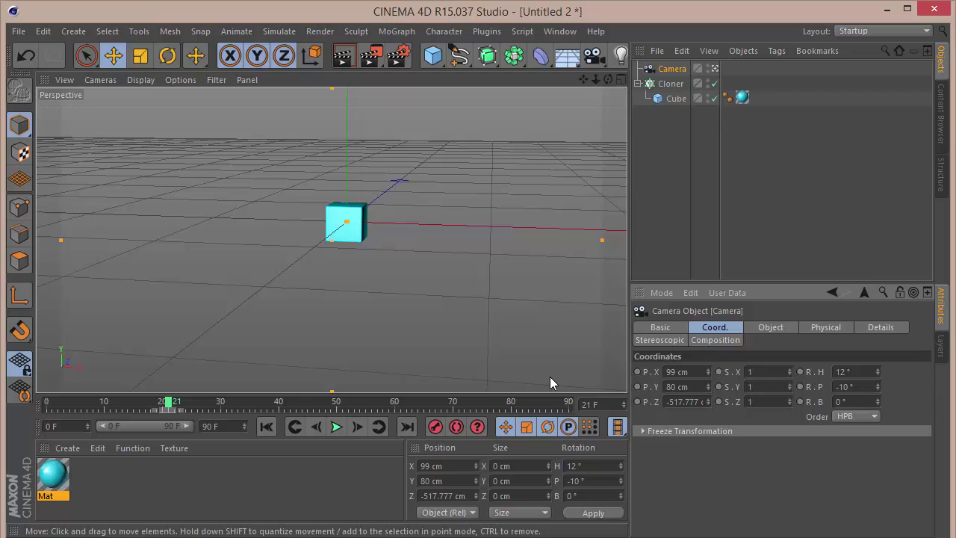
double_click(700, 371)
text(100)
key(Return)
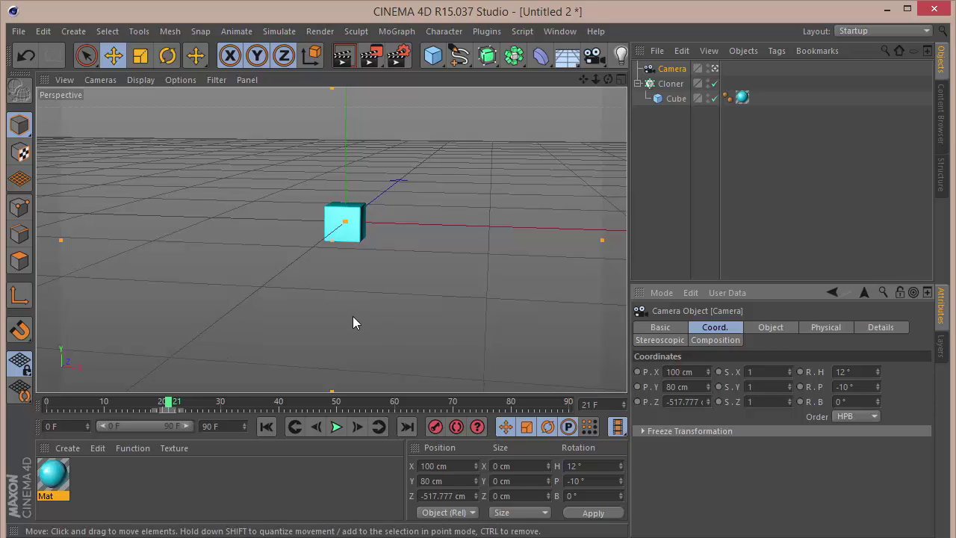
- Scrub the timeline to frame 90 and back to the start to check the camera's framing of the clones, and clear the selection
drag(170, 409, 585, 387)
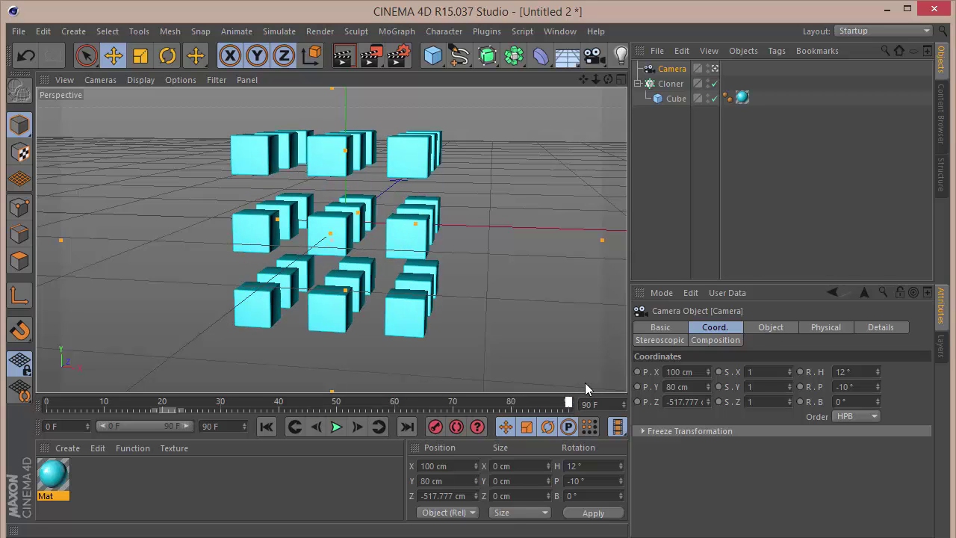
key(F6)
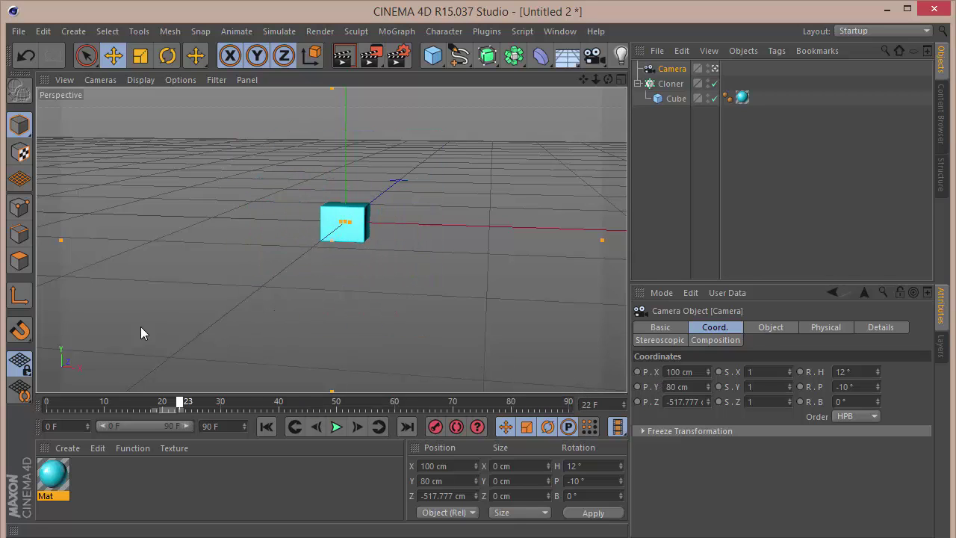
click(675, 160)
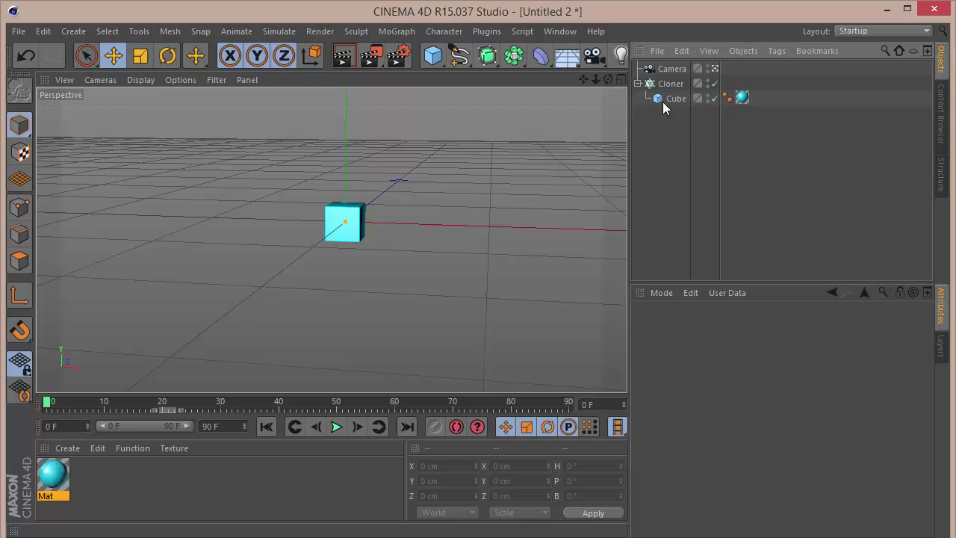
- Collapse the Cloner's hierarchy and keyframe its heading, pitch and bank rotation of 0° at frame 0
click(637, 83)
click(663, 84)
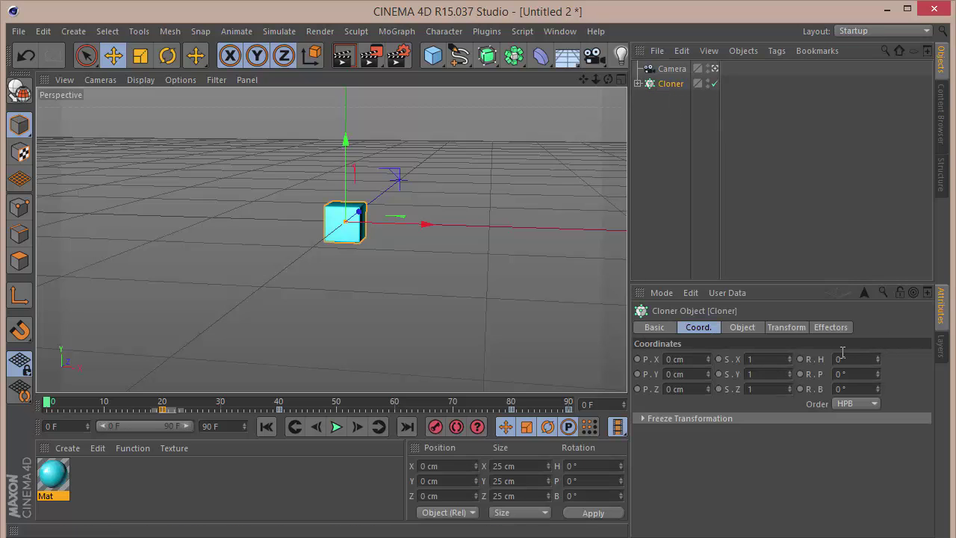
ctrl+click(799, 359)
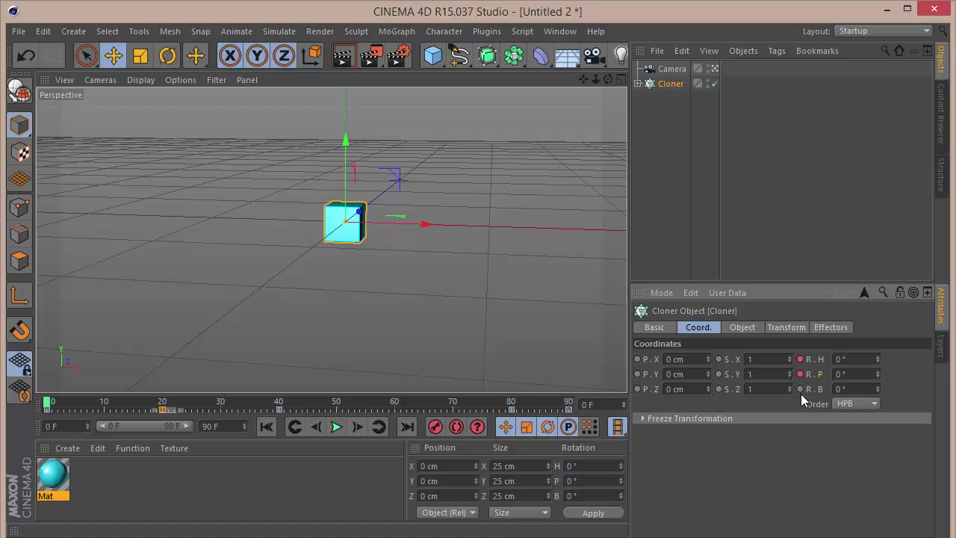
ctrl+click(800, 389)
- Extend the animation's end to frame 140 and stretch the preview range to cover all of it
double_click(227, 425)
text(140)
key(Return)
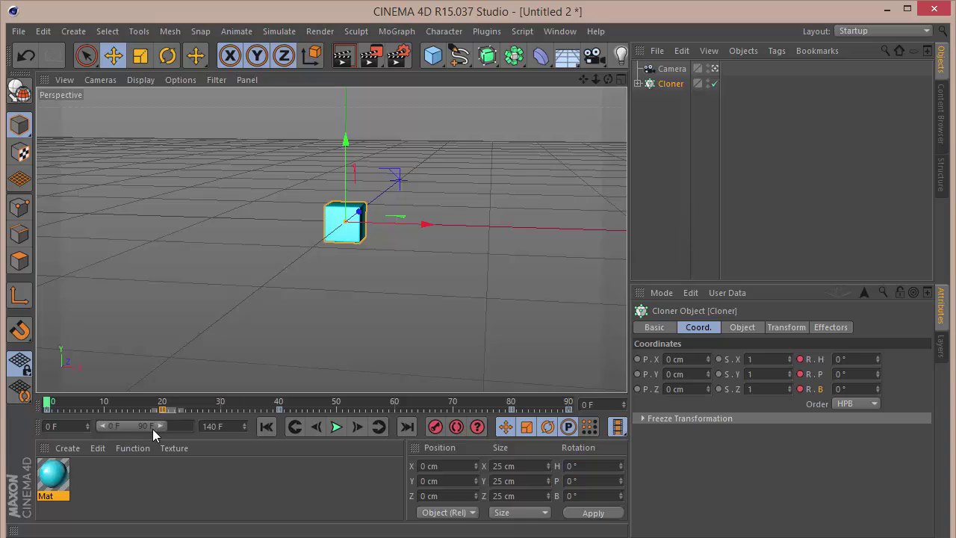
drag(160, 424, 196, 423)
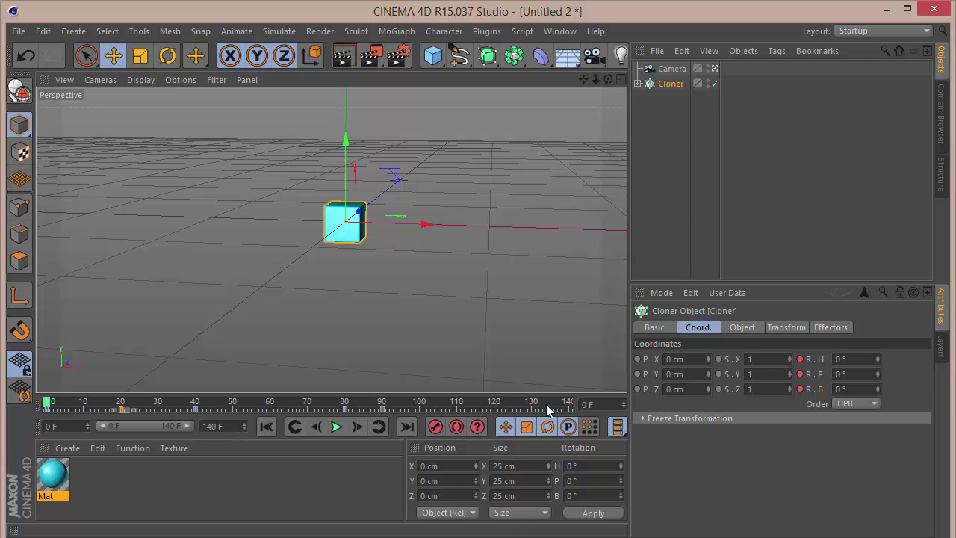
- At frame 140, keyframe the Cloner's rotation with heading -720°, pitch -10° and bank -60°
drag(546, 404, 601, 395)
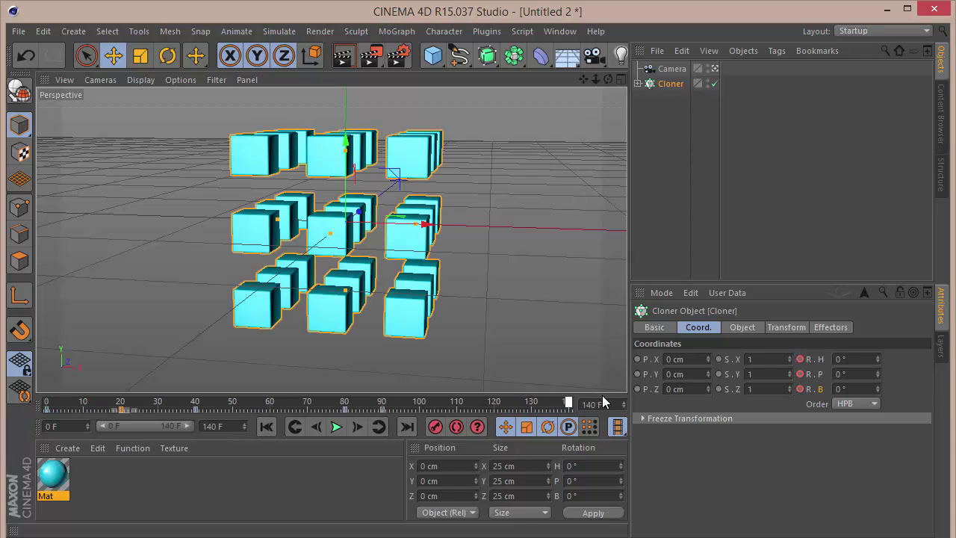
click(853, 388)
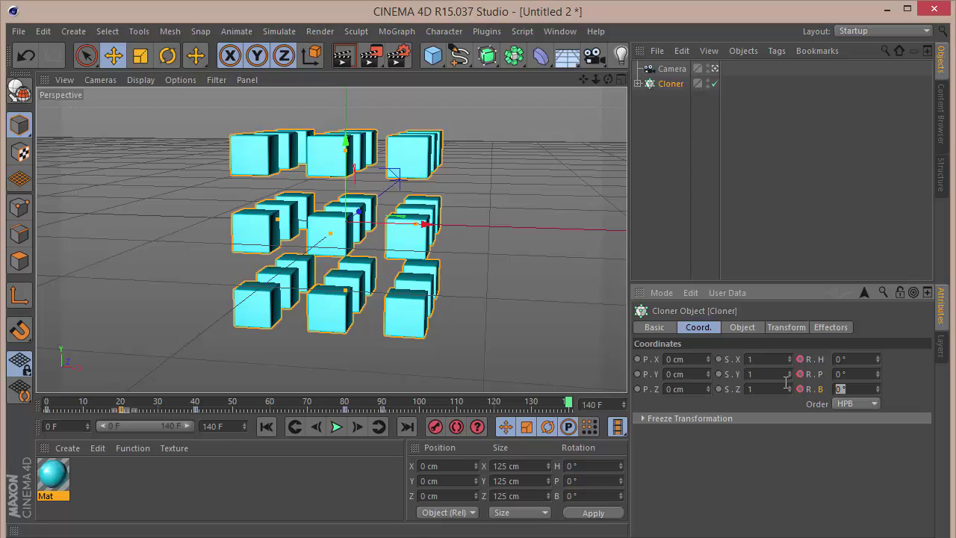
text(-60)
key(Return)
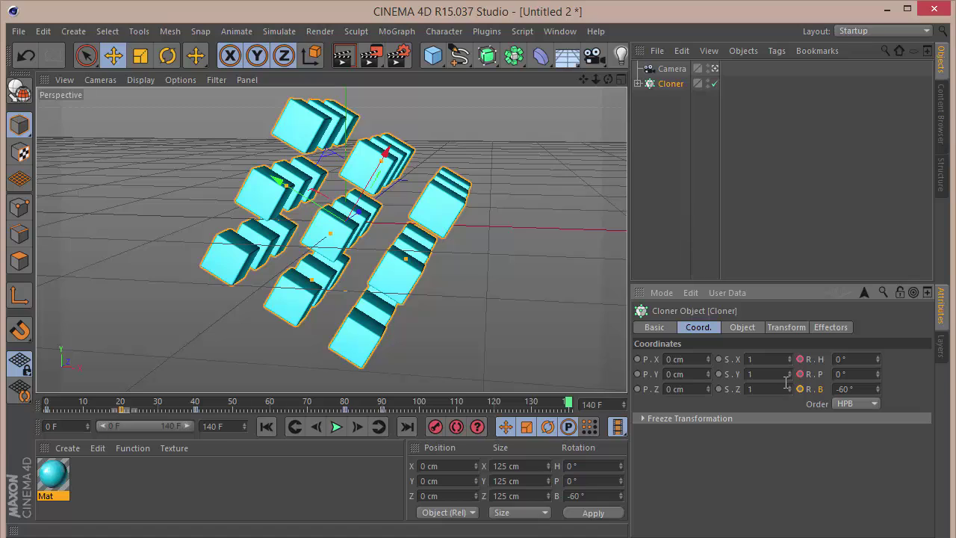
click(851, 358)
key(BackSpace)
key(Return)
click(847, 373)
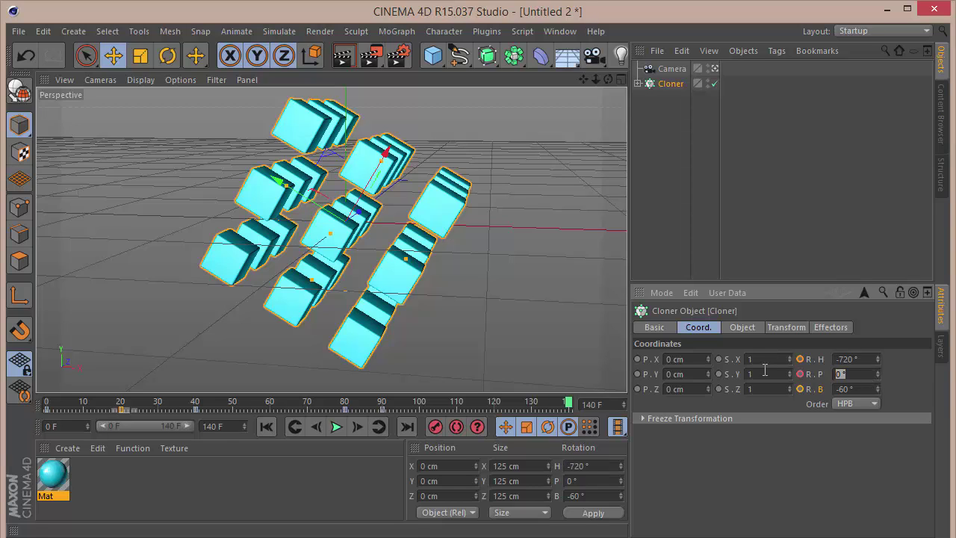
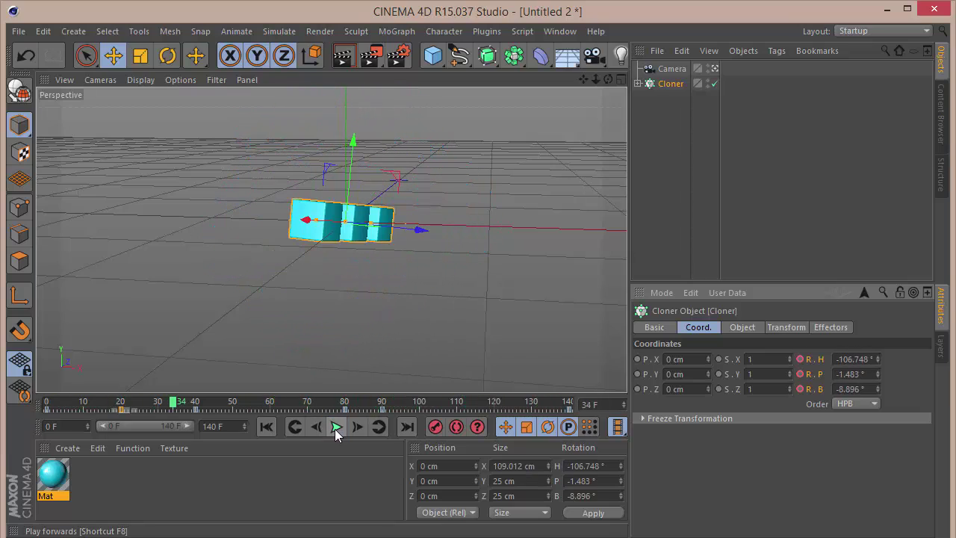
- Set the Cloner's pitch to -30° at frame 140 and update its keyframe
click(336, 426)
double_click(865, 374)
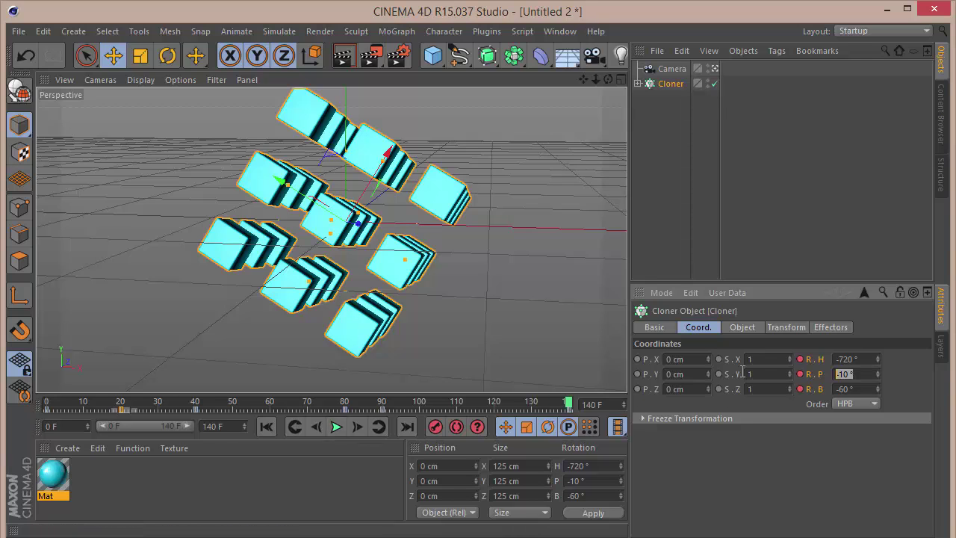
text(-30)
key(Return)
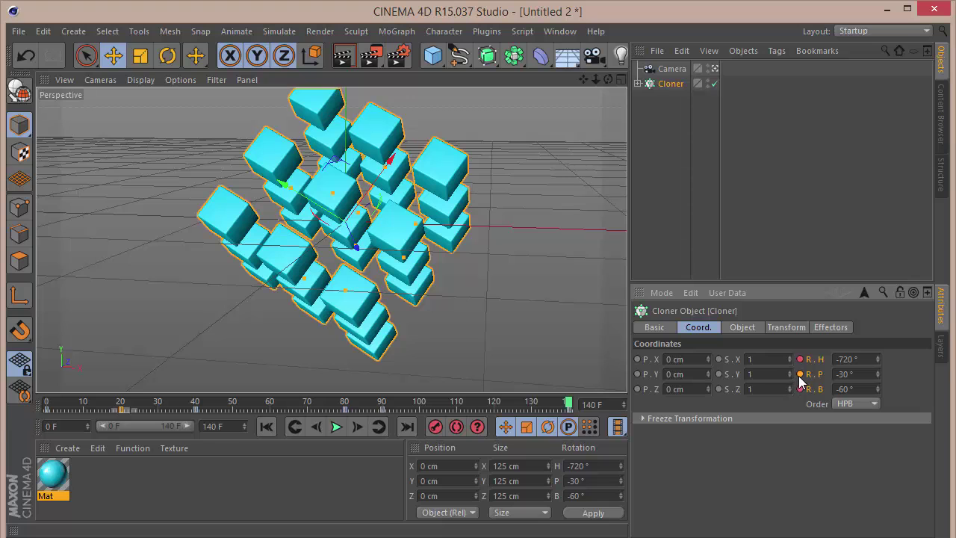
- Play the animation from the first frame to preview the Cloner's rotation, and stop playback
click(267, 426)
click(337, 427)
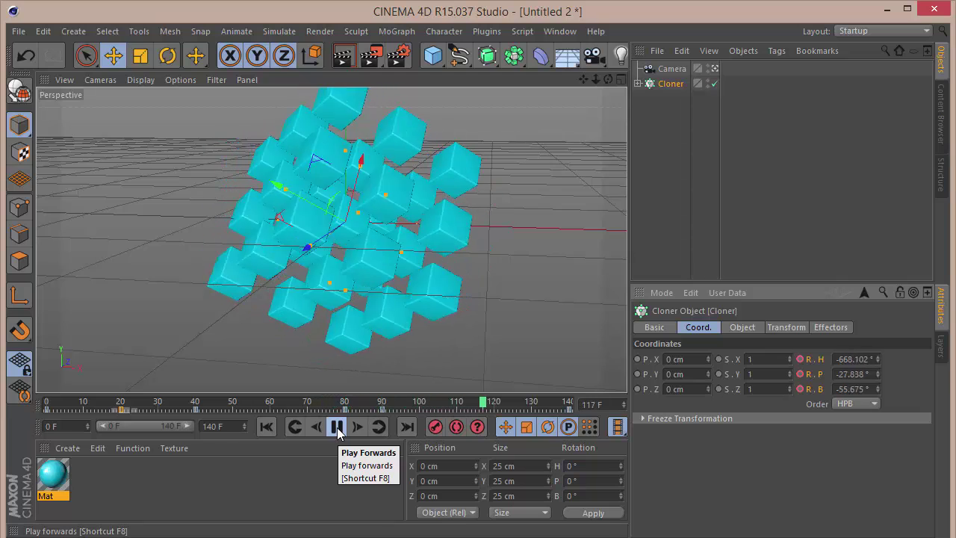
click(337, 427)
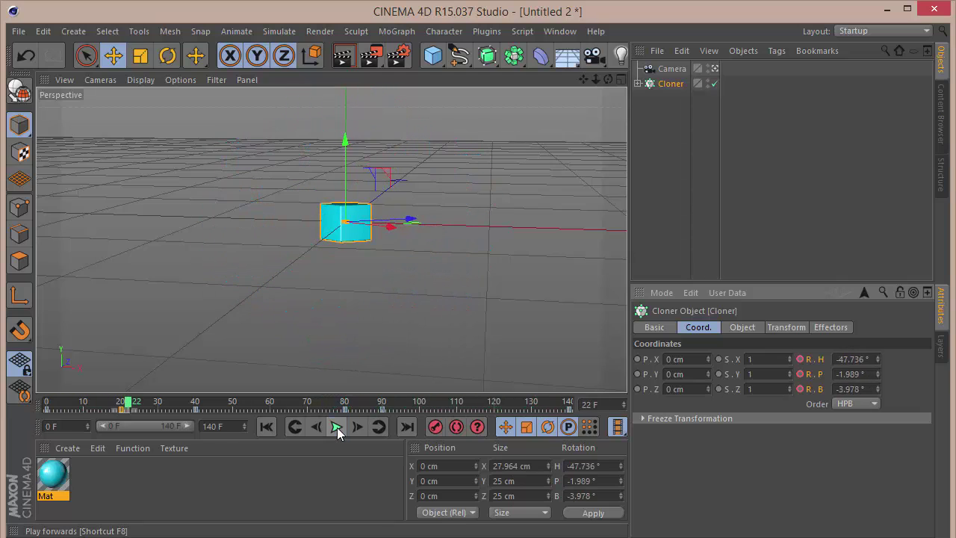
- Extend the animation's end to frame 300 and stretch the preview range to cover all of it
click(577, 241)
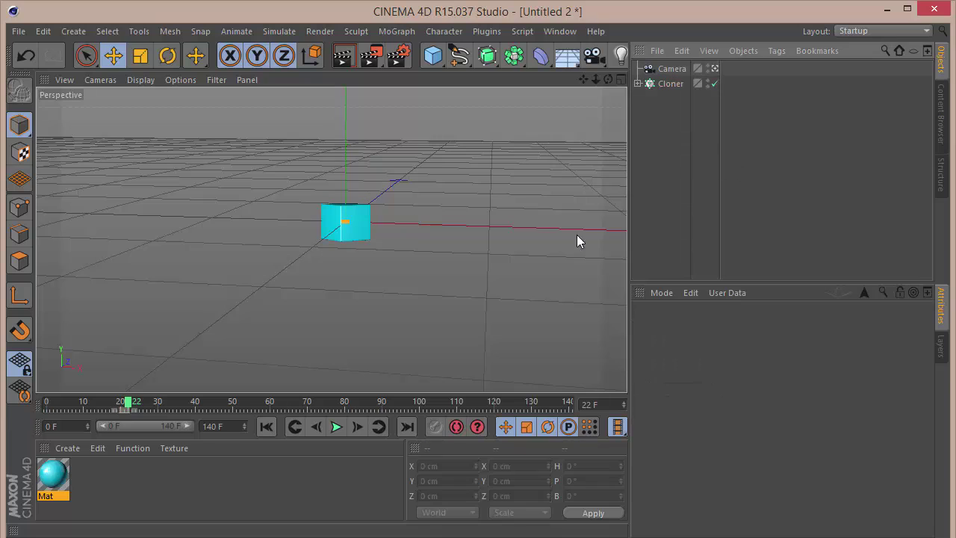
click(222, 430)
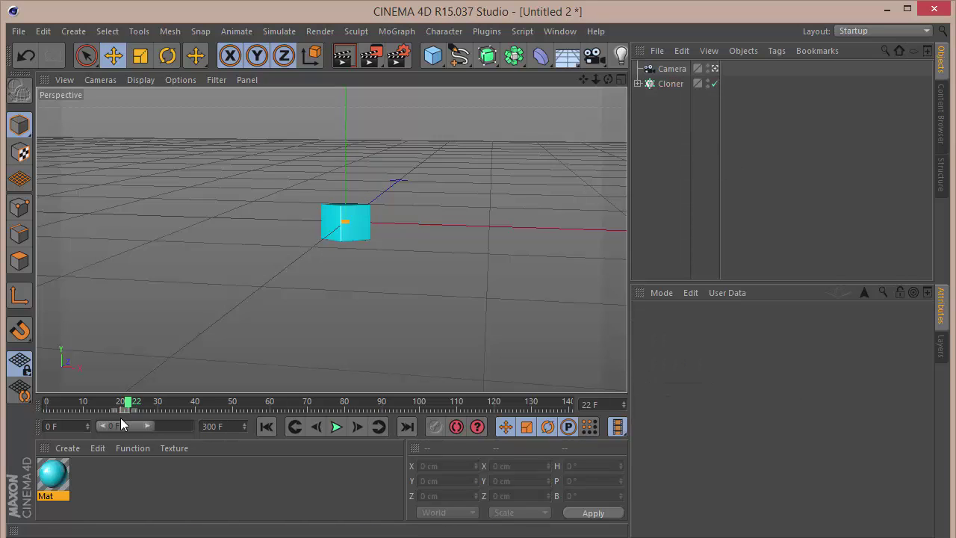
drag(145, 422, 192, 426)
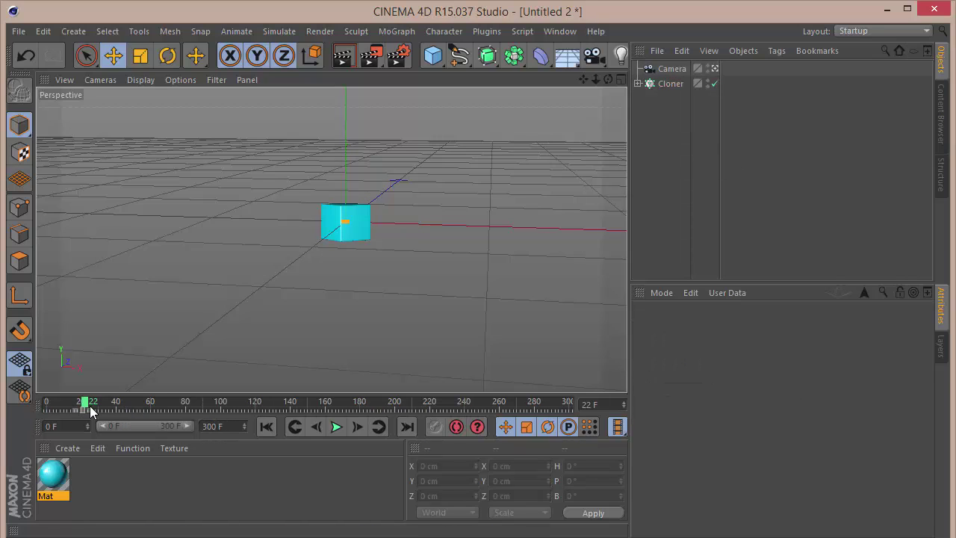
- Keyframe the camera's current position and rotation at frame 140
drag(84, 404, 292, 389)
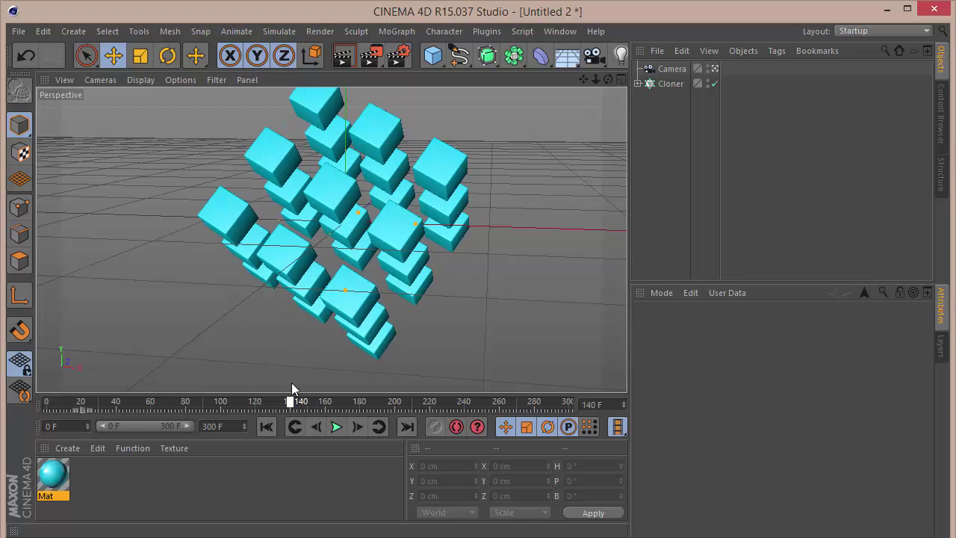
click(665, 69)
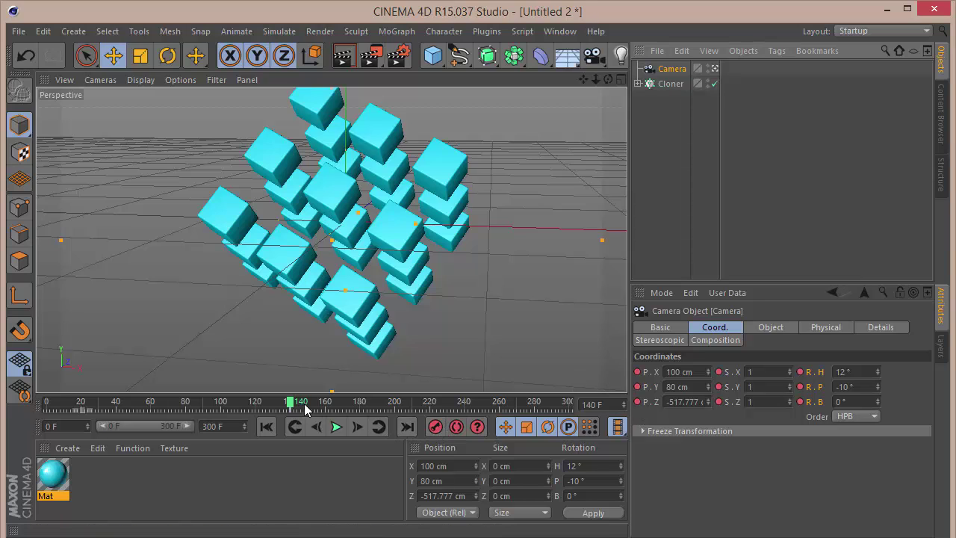
- At frame 300, reset the camera's heading and pitch to 0°
drag(288, 405, 442, 392)
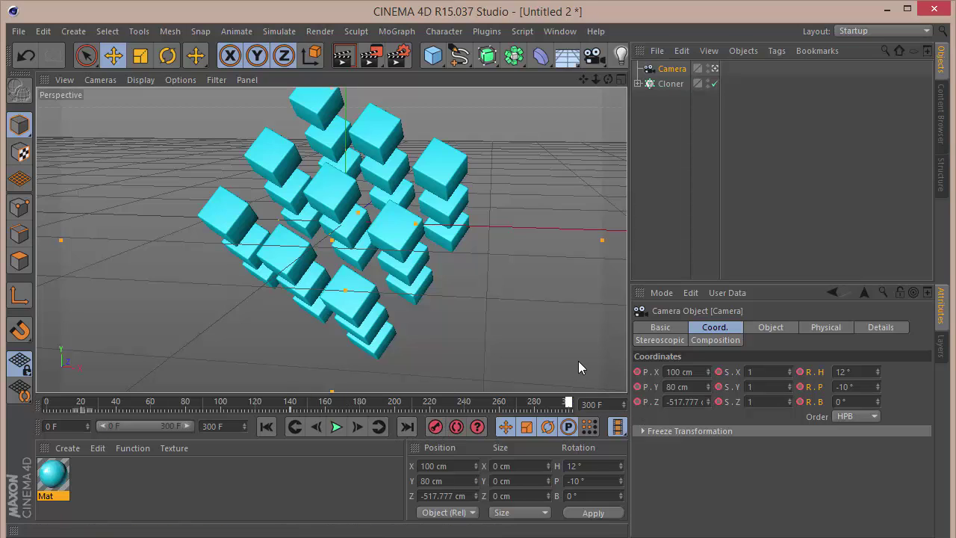
click(877, 374)
click(877, 389)
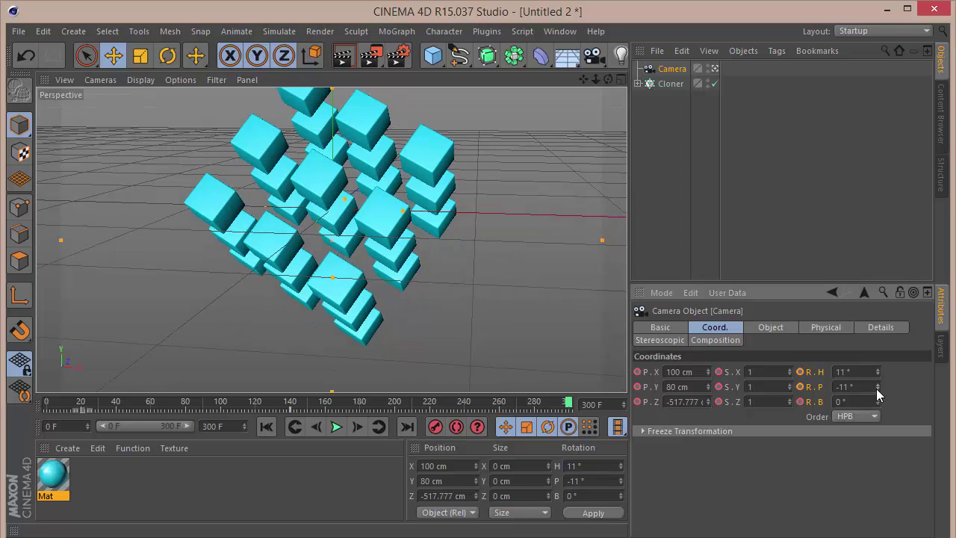
click(877, 374)
click(877, 387)
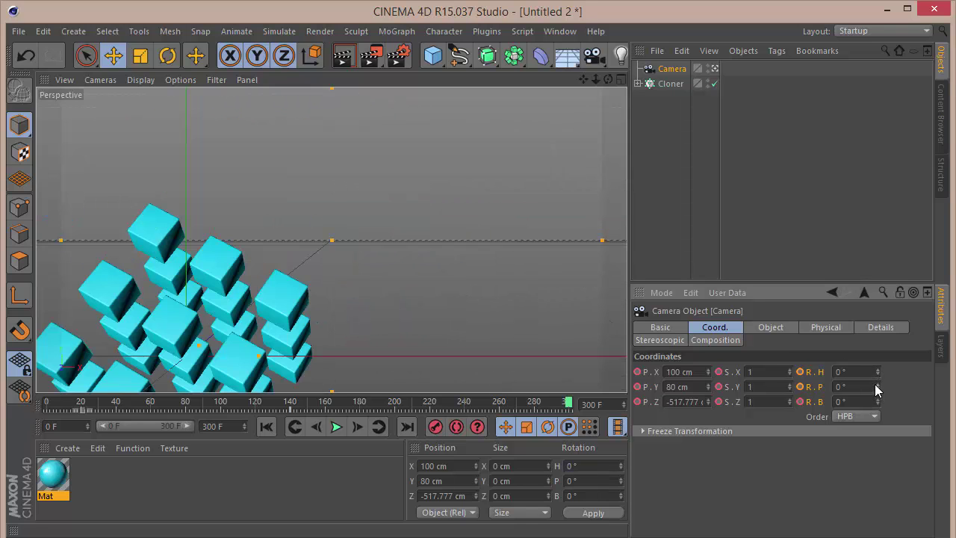
- Keyframe the camera at frame 300 with X and Y at 0 cm and Z about -724 cm, and preview the move
click(708, 373)
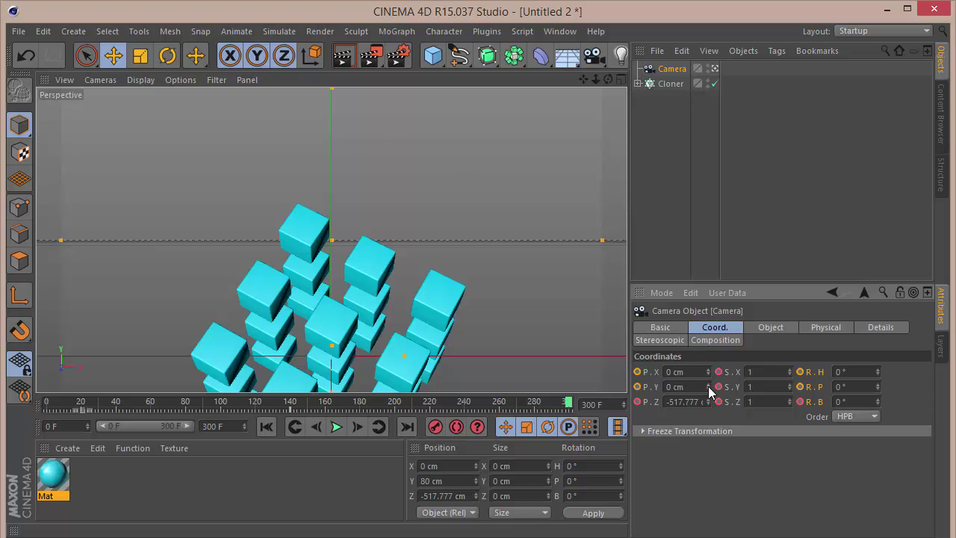
click(708, 387)
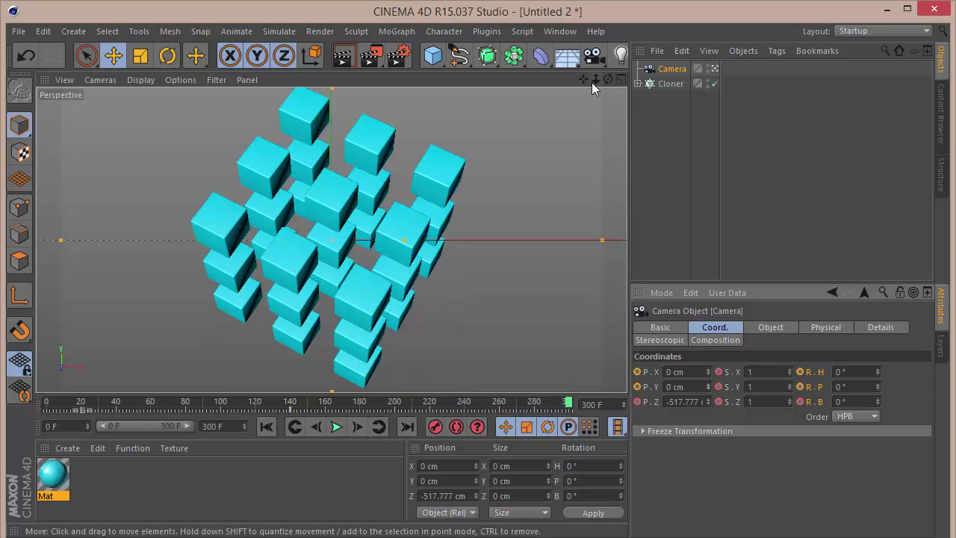
drag(595, 79, 604, 128)
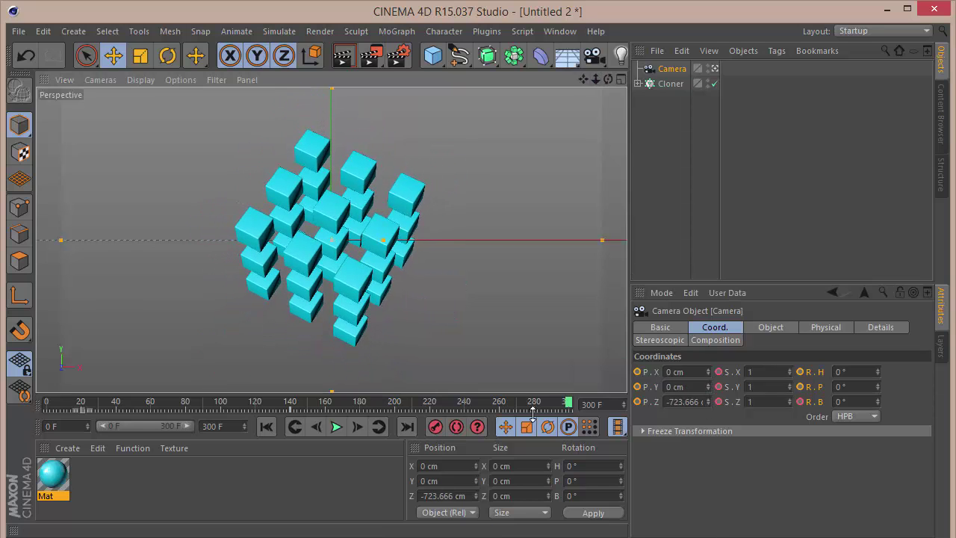
click(295, 427)
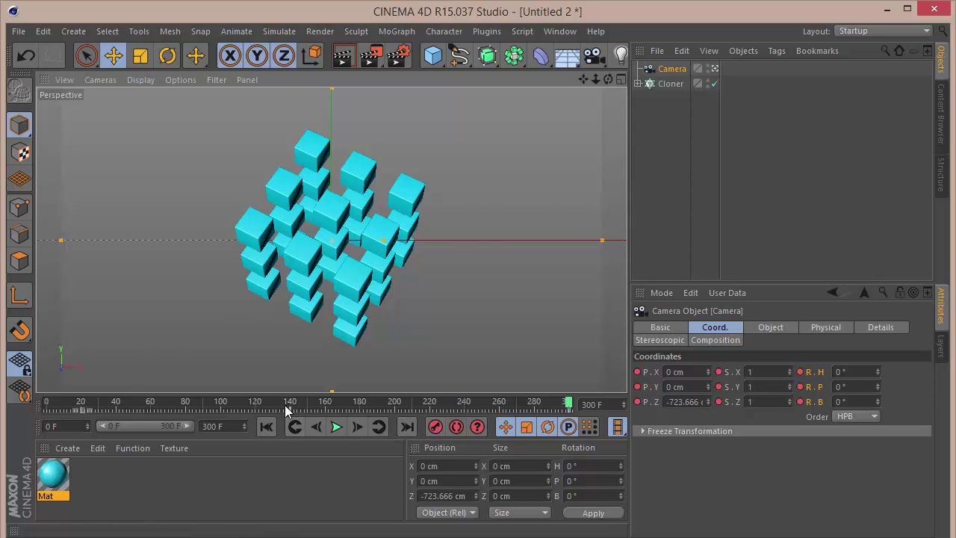
click(336, 427)
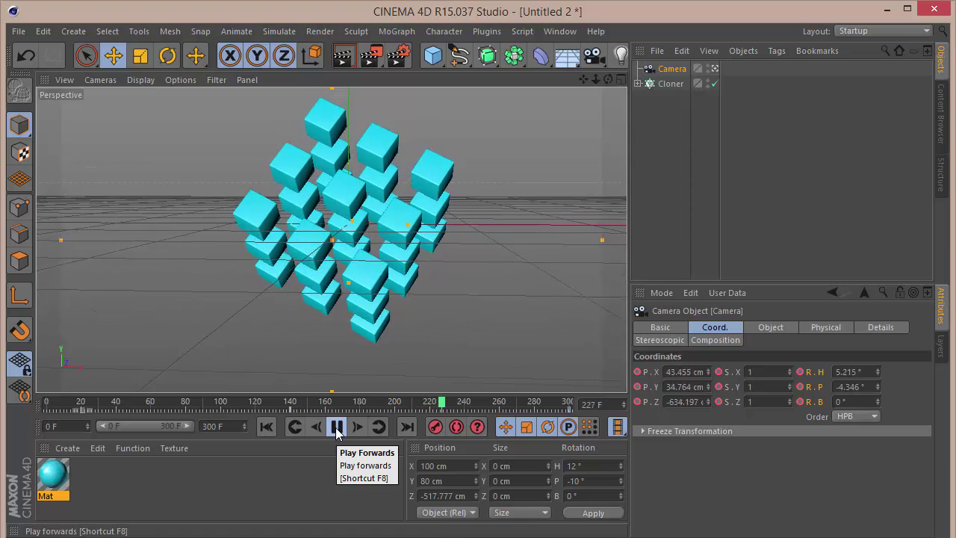
click(336, 426)
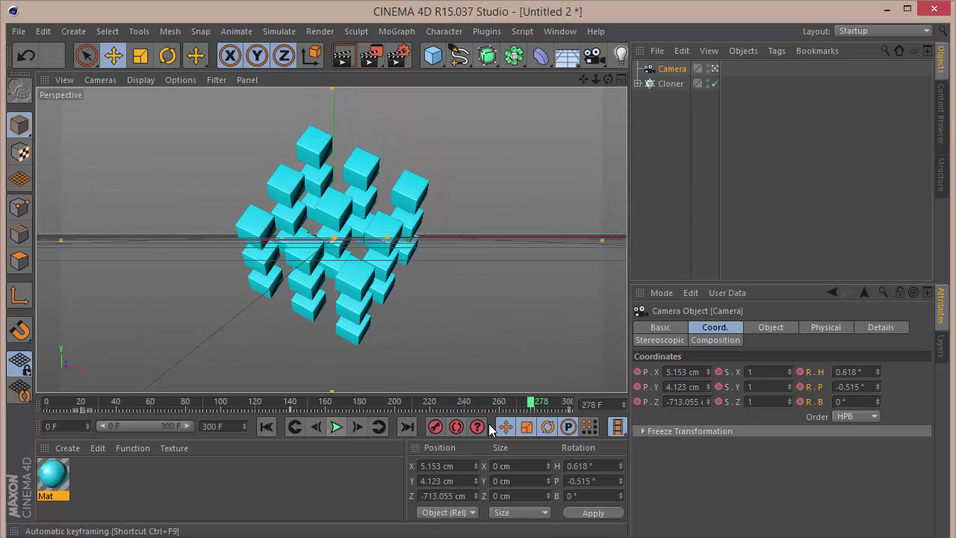
- Pull the camera back to about -1122 cm in Z at frame 300, update its keyframe and play the move
drag(532, 407, 569, 407)
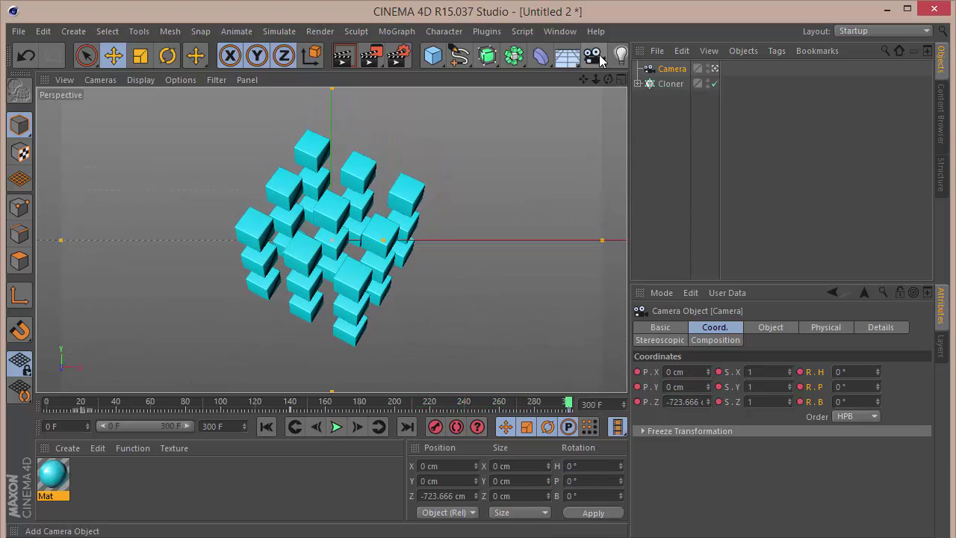
drag(595, 78, 456, 140)
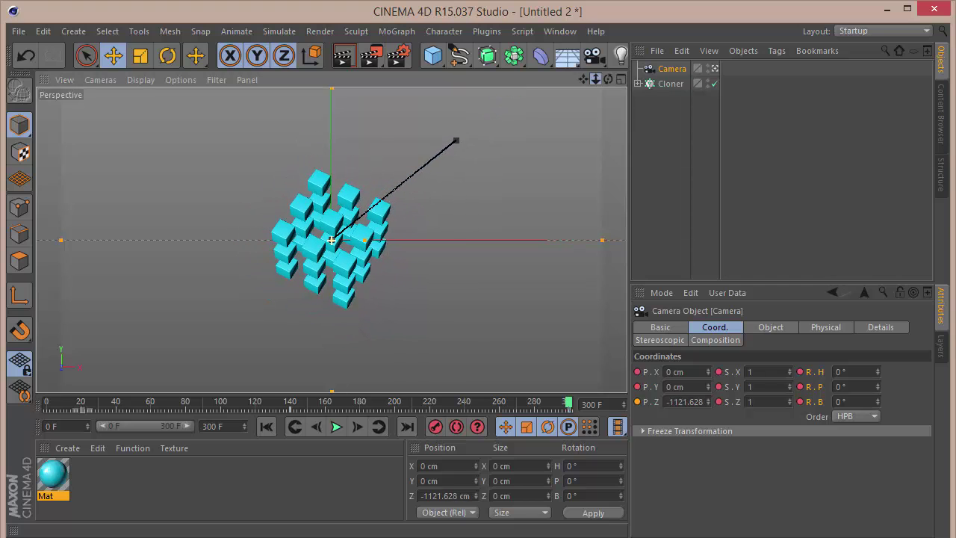
click(435, 426)
click(270, 407)
click(335, 426)
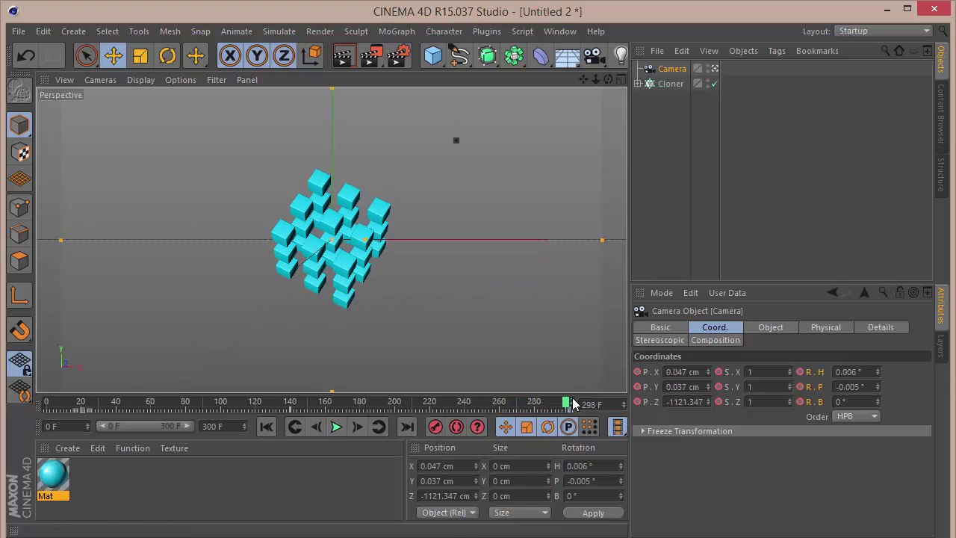
- At frame 300, set the camera's Z position to 100 cm
drag(565, 405, 593, 392)
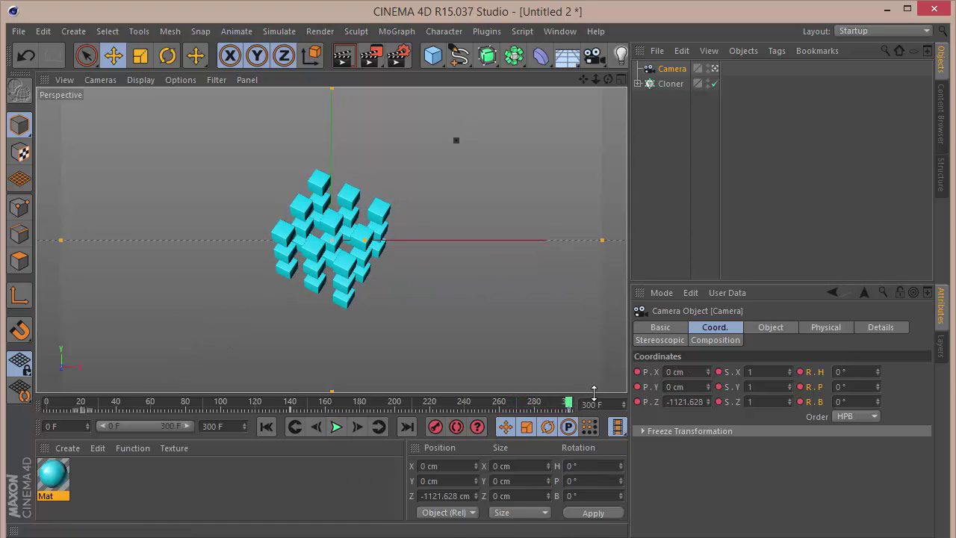
click(671, 401)
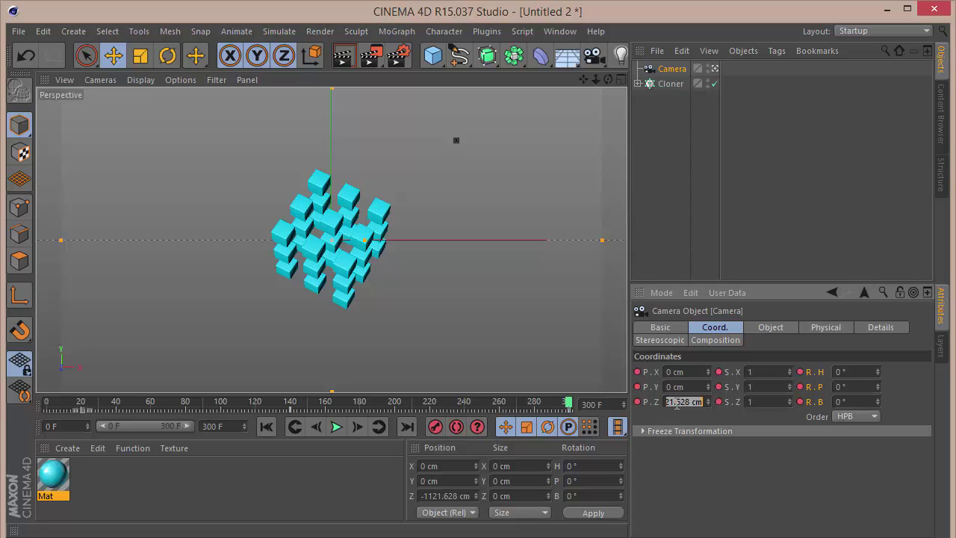
key(Return)
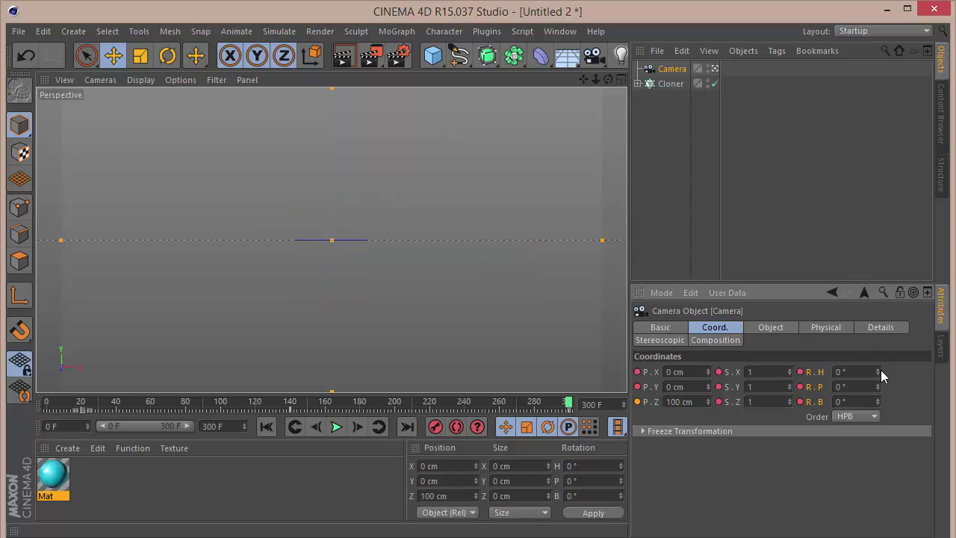
- Switch out of the camera view, turn the camera's heading to 180°, and look through the camera again
click(715, 68)
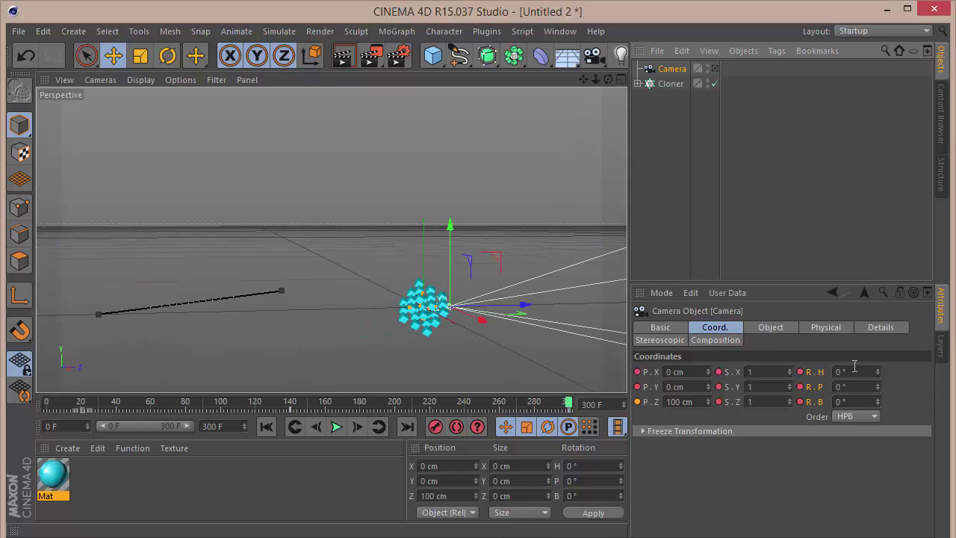
mouse_move(877, 370)
mouse_down()
mouse_move(933, 366)
mouse_move(875, 371)
mouse_up()
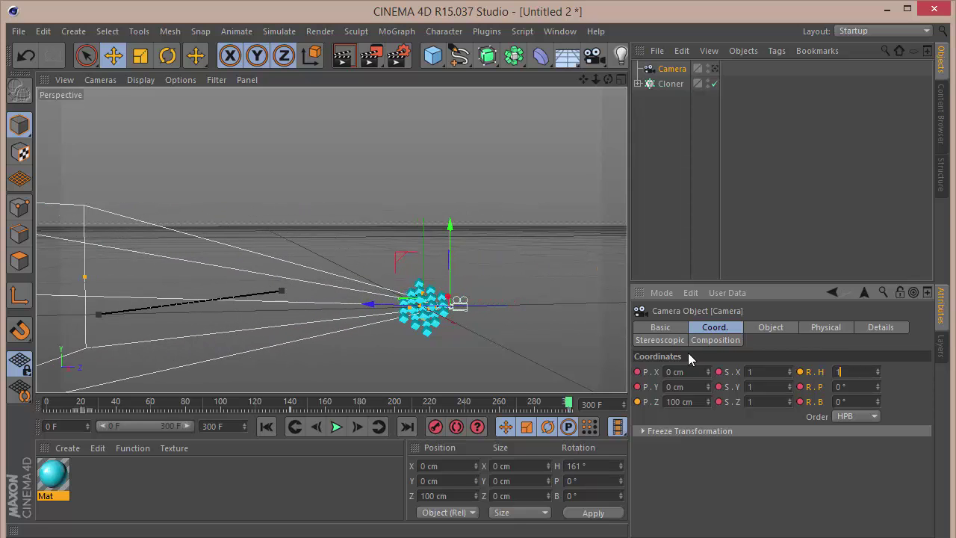
click(714, 68)
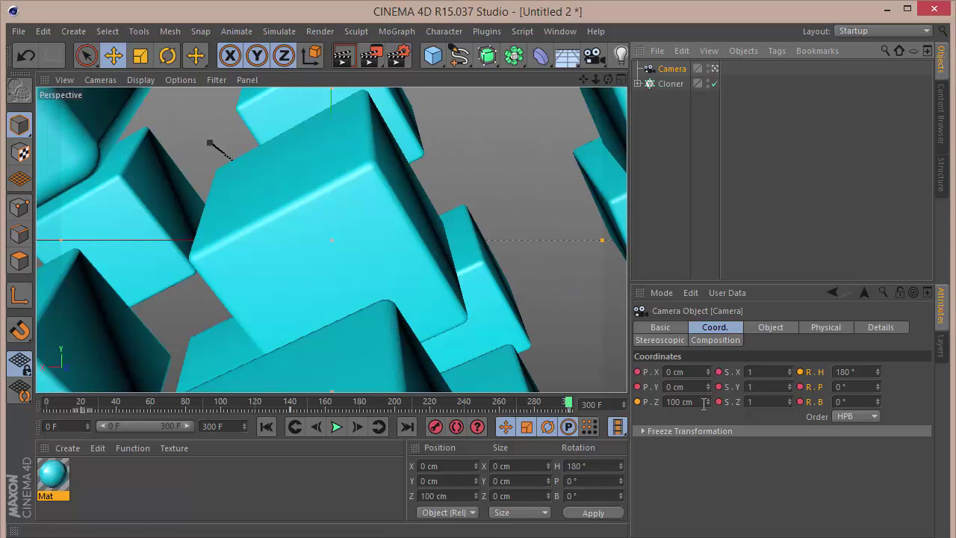
- Keyframe the camera's Z position at 1000 cm on frame 300 and play the animation to check the move
click(704, 404)
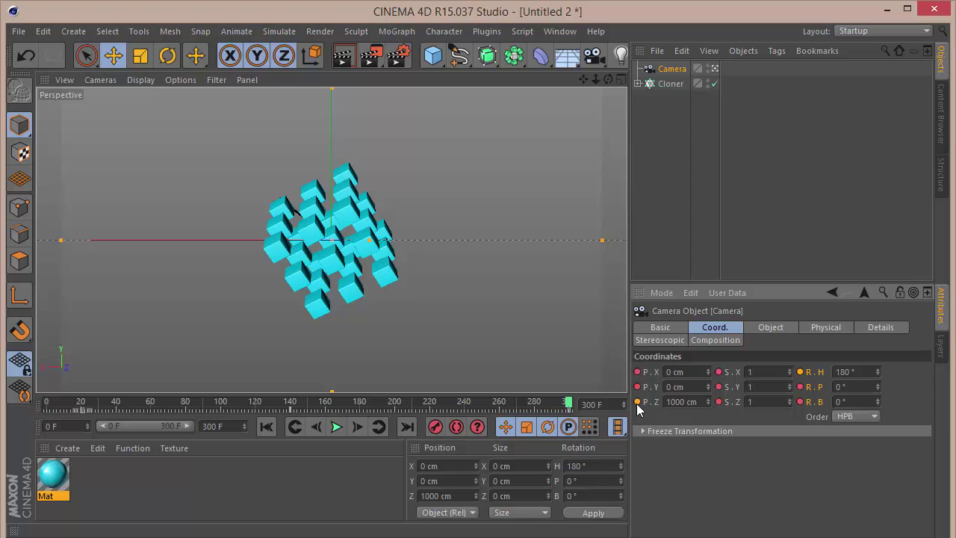
click(265, 426)
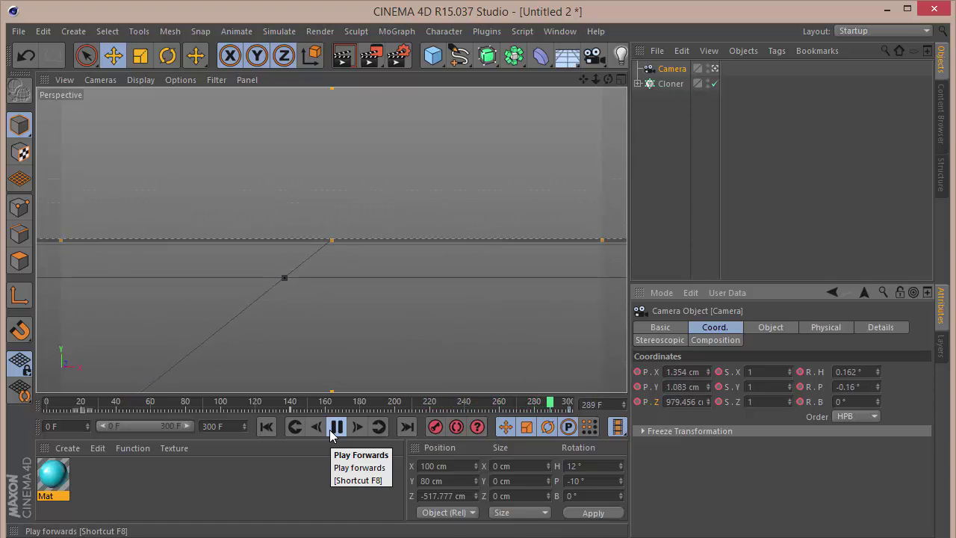
click(332, 430)
- At frame 300, set the camera's heading to 180° and keyframe it
drag(561, 402, 590, 404)
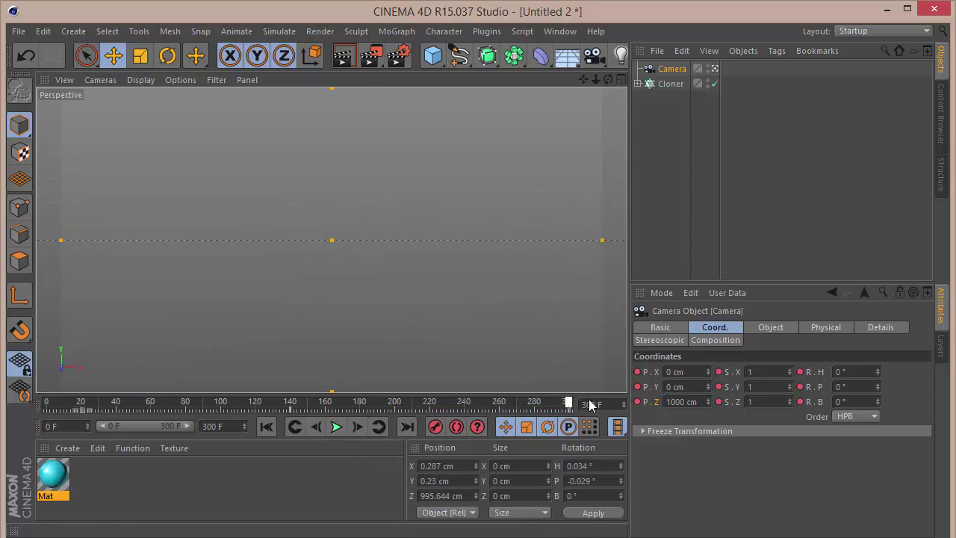
click(851, 372)
text(90)
key(Return)
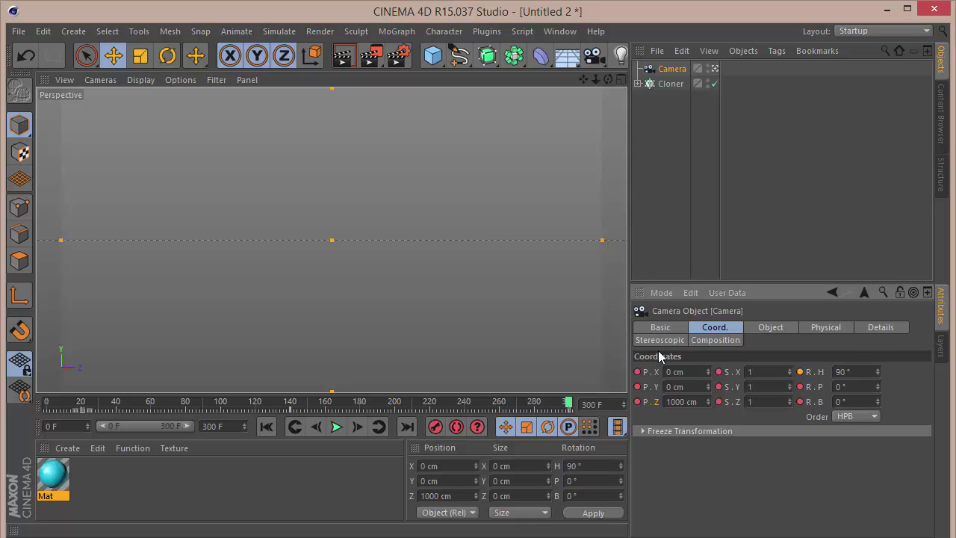
text(180)
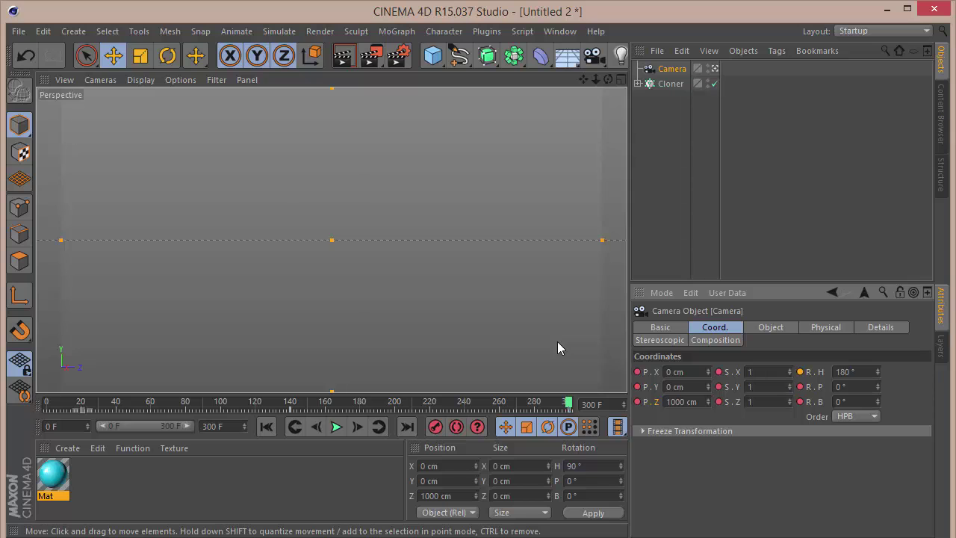
key(Return)
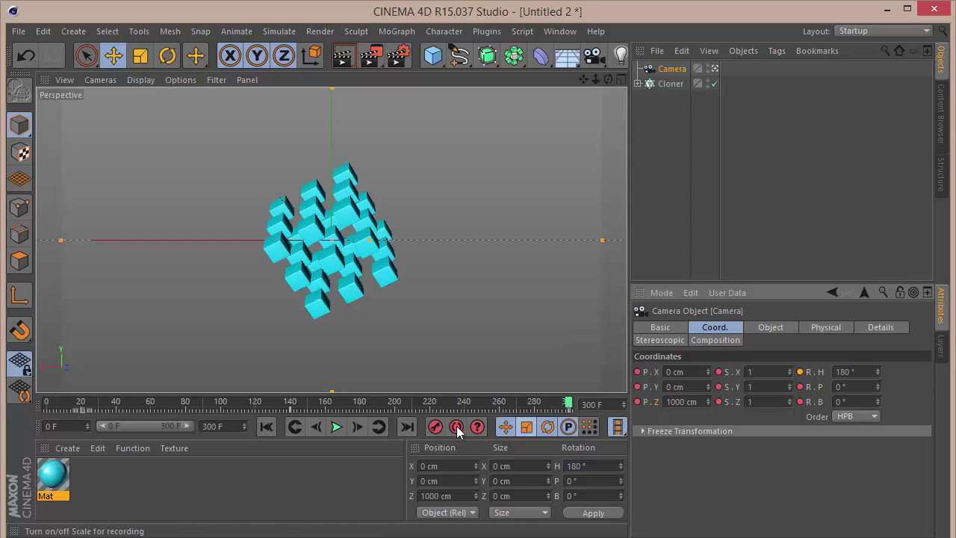
- Play the camera's half-turn from about frame 138, stop playback, and inspect the framing at frame 174
click(286, 405)
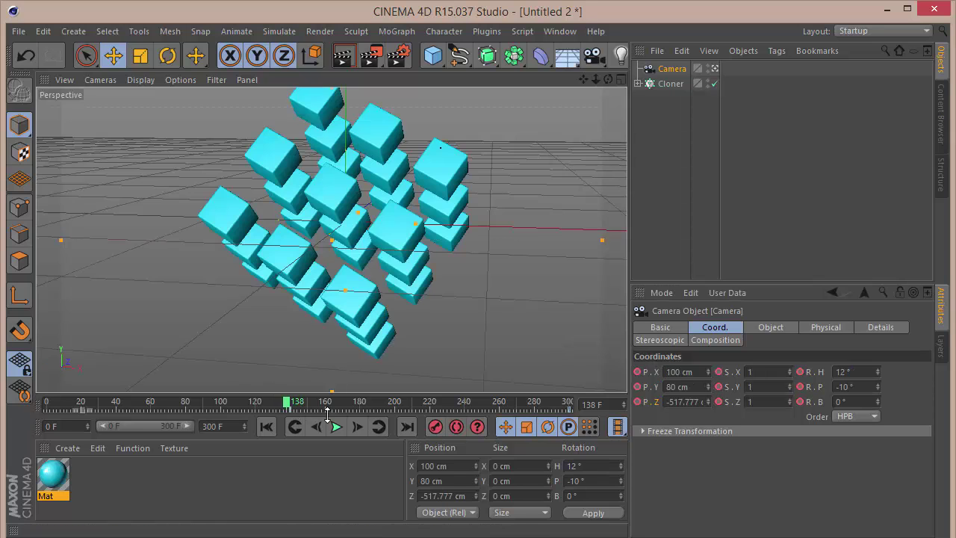
click(336, 426)
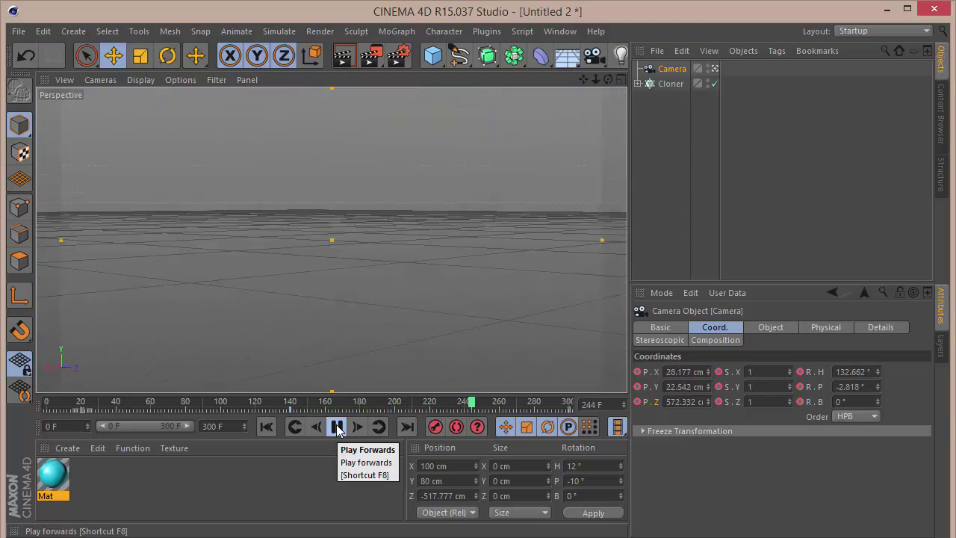
click(336, 427)
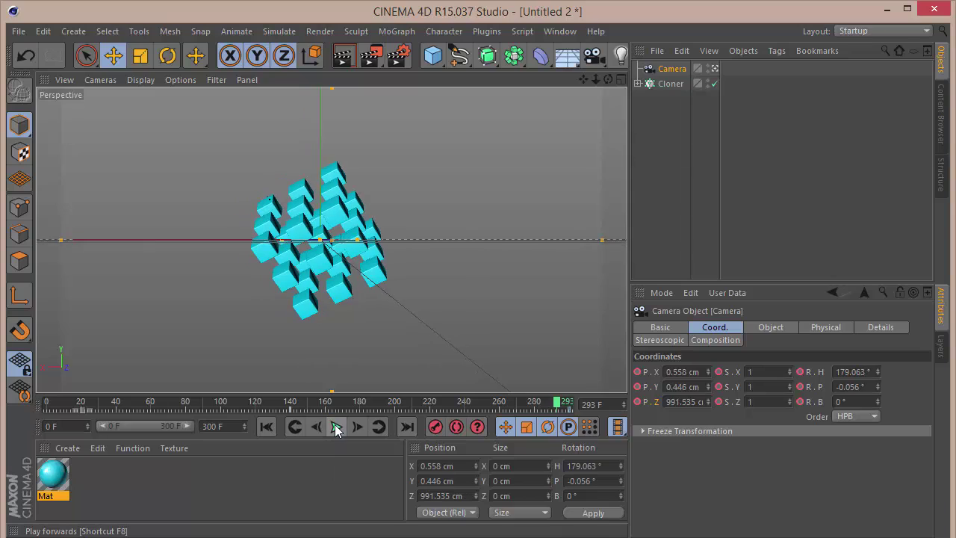
mouse_move(348, 406)
mouse_down()
mouse_move(186, 407)
mouse_move(276, 404)
mouse_move(366, 425)
mouse_move(348, 418)
mouse_up()
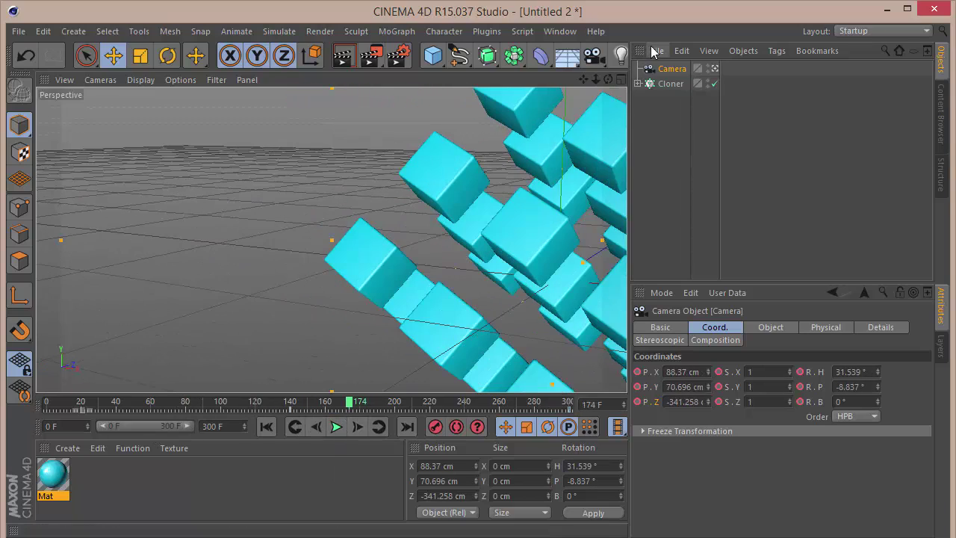
- Add a Target tag to the camera
right_click(661, 80)
mouse_move(699, 28)
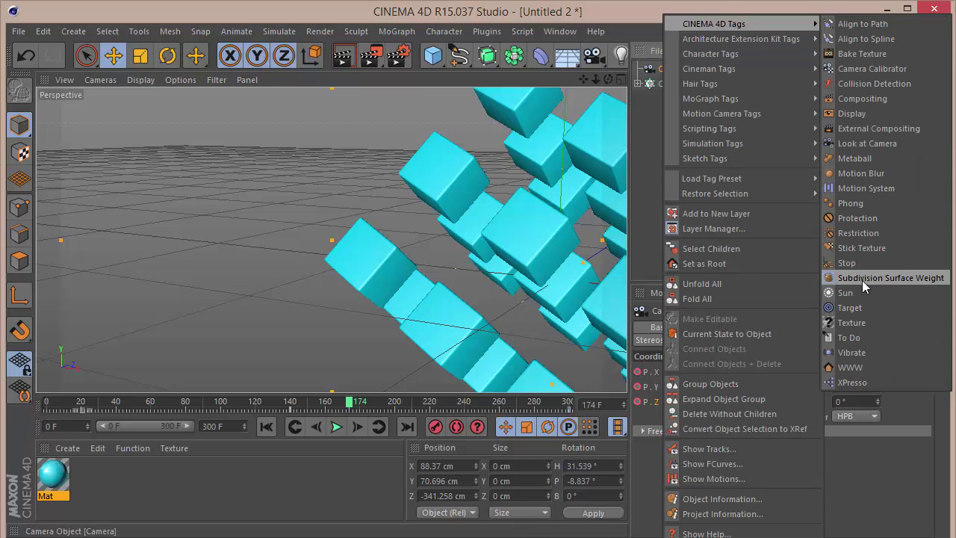
click(852, 306)
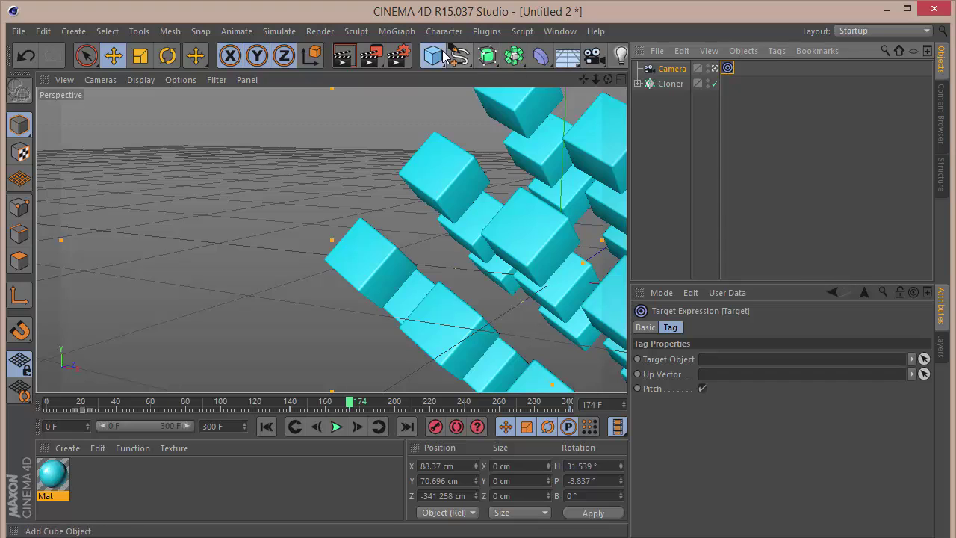
- Add a Null object, assign it as the camera Target tag's target object, and preview the aimed view at frame 113
drag(432, 55, 478, 77)
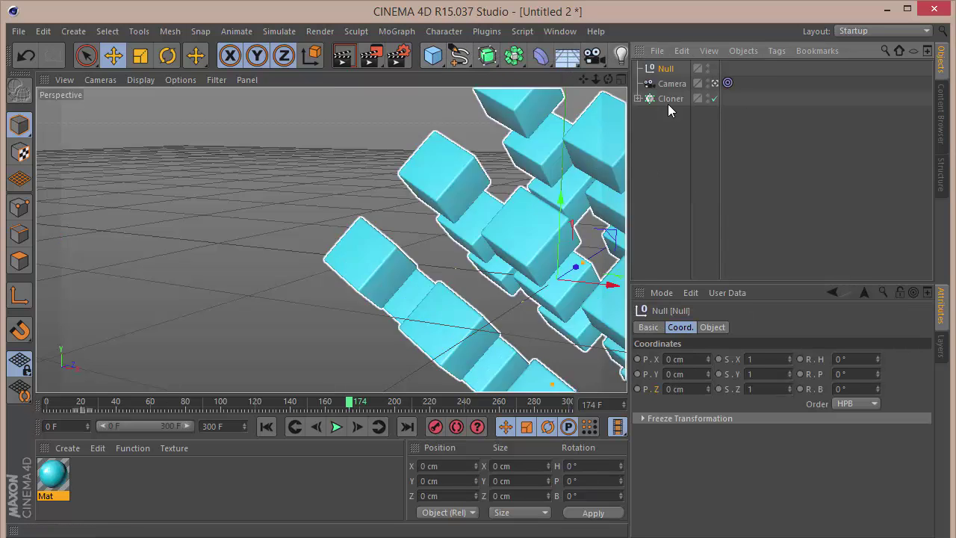
click(727, 83)
drag(663, 69, 722, 361)
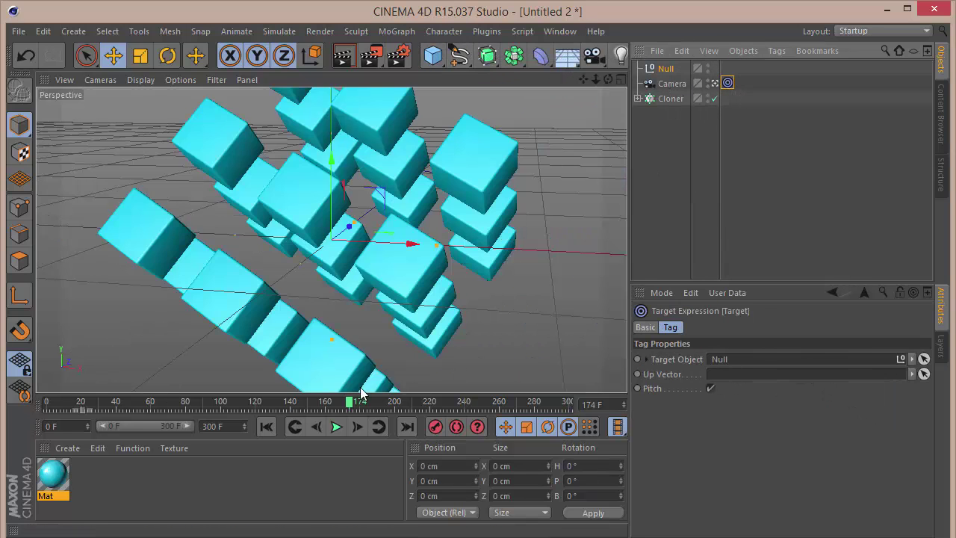
drag(268, 400, 244, 426)
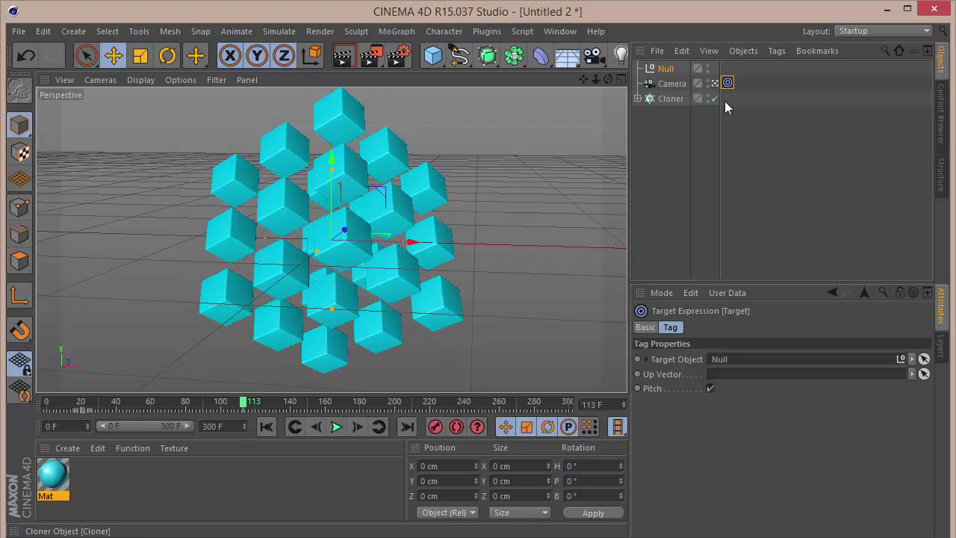
- Try adjusting the camera's Y position at frame 140, and undo the change
click(670, 85)
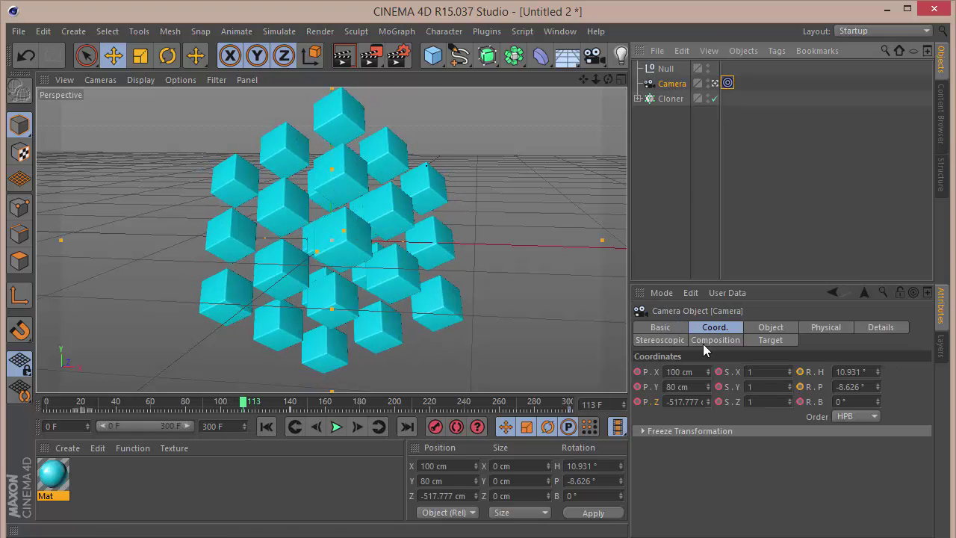
click(292, 407)
click(714, 389)
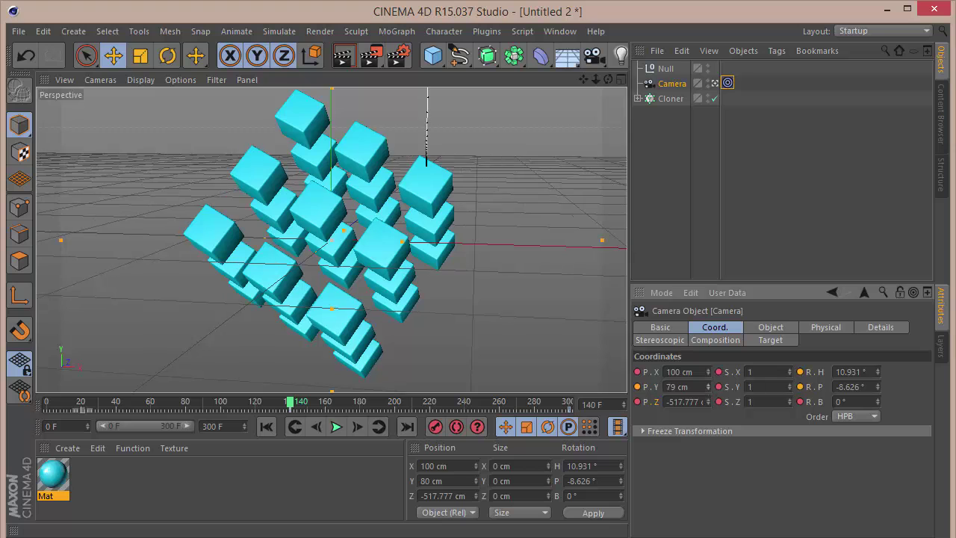
drag(708, 386, 707, 379)
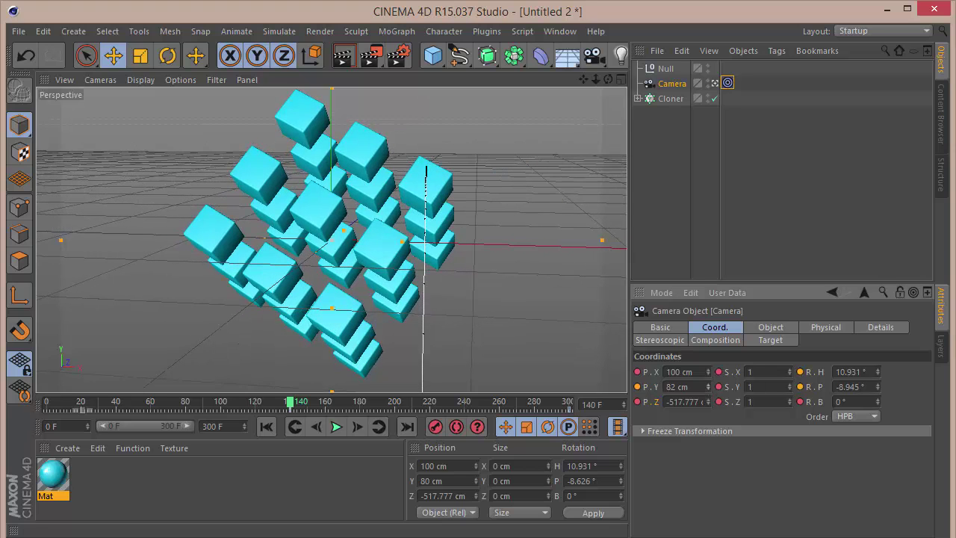
click(702, 386)
key(ctrl+z)
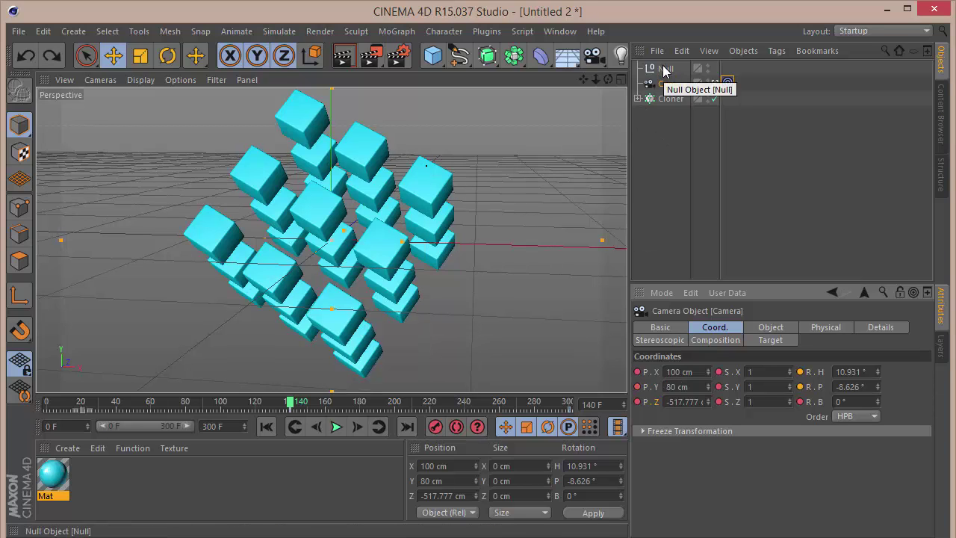
- Nudge the Cloner at frame 140 to about X -2.2 cm, Y -3.2 cm, Z -1.9 cm, and clear the selection
click(671, 100)
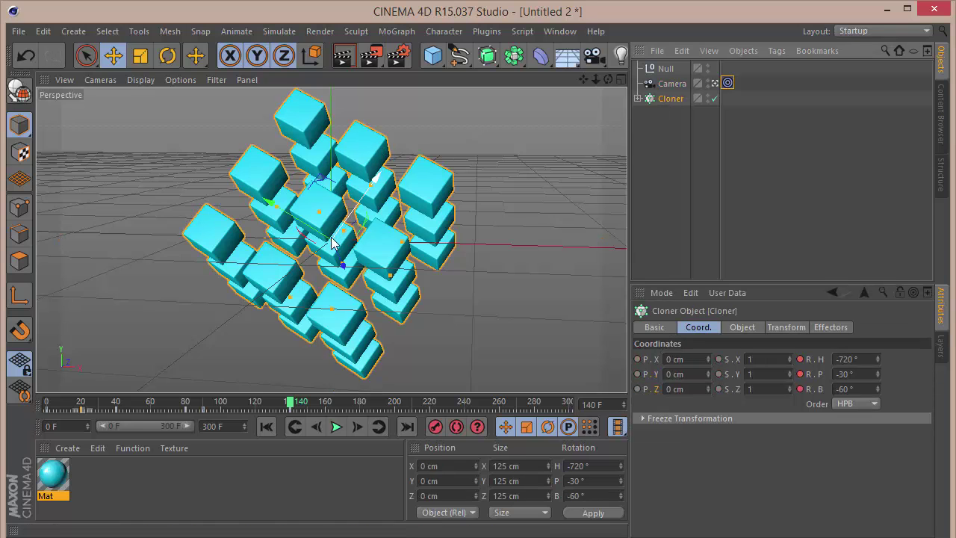
drag(331, 239, 334, 246)
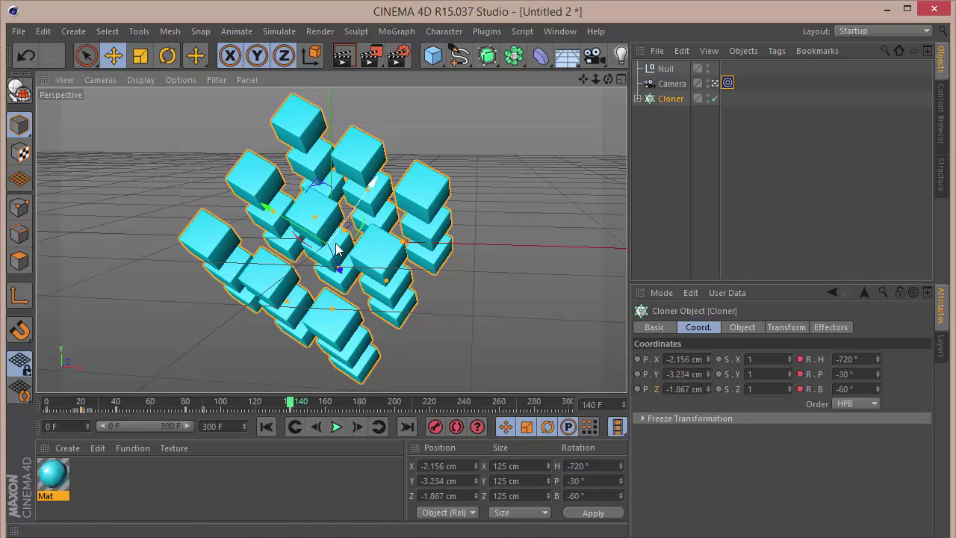
click(597, 203)
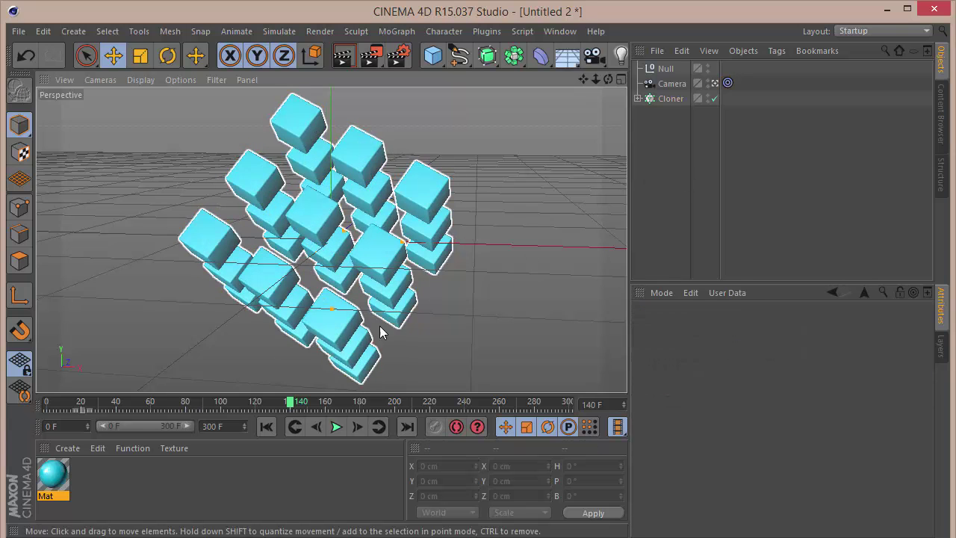
mouse_move(290, 401)
mouse_down()
mouse_move(409, 401)
mouse_move(145, 402)
mouse_move(290, 402)
mouse_up()
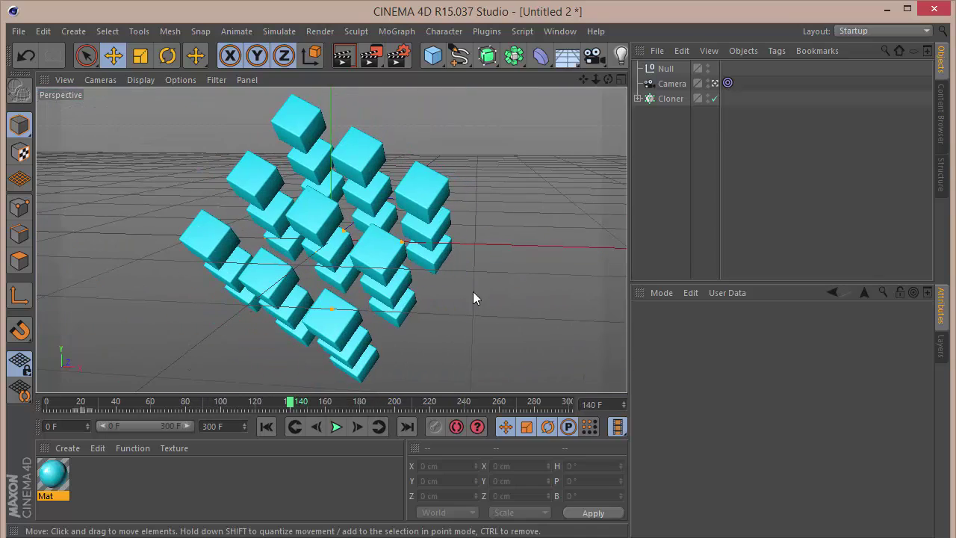
- At frame 300, set the Cloner's rotation to H -800°, P 10°, B -350°, keyframe its position and rotation, and play the animation
click(670, 98)
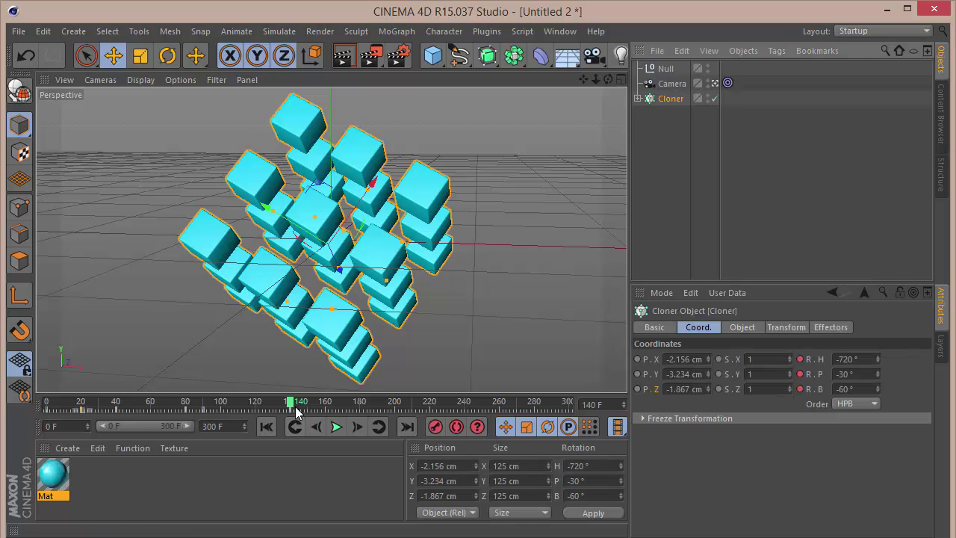
drag(291, 401, 599, 373)
click(853, 374)
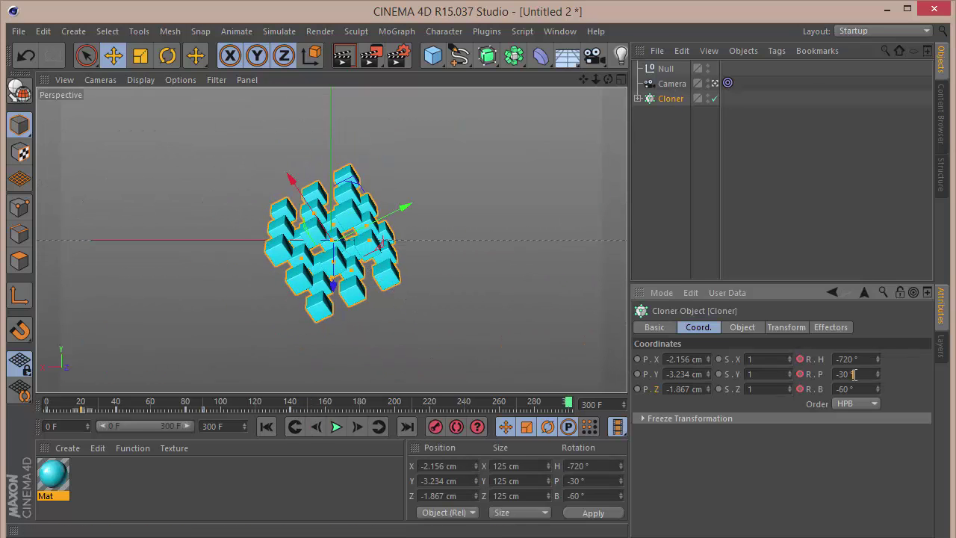
text(10)
key(Return)
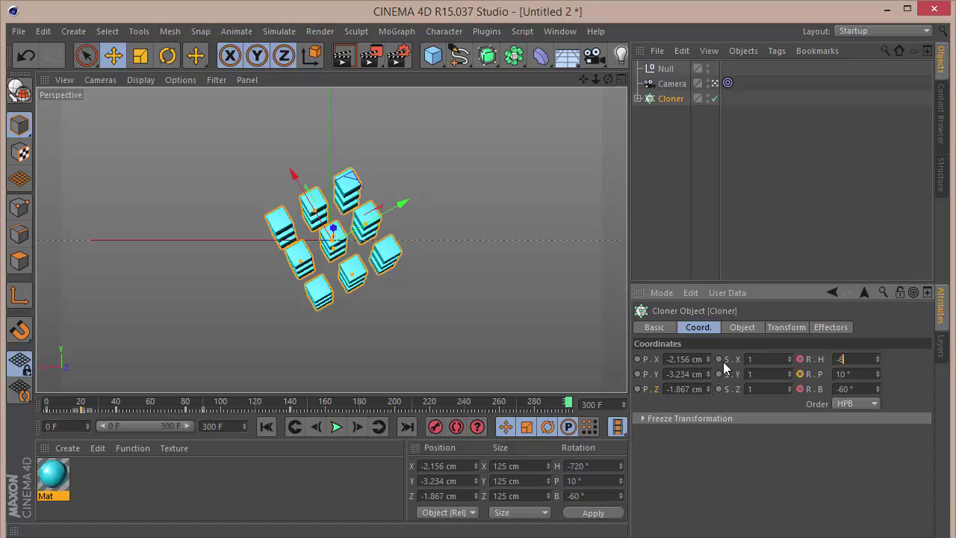
text(-800)
key(Return)
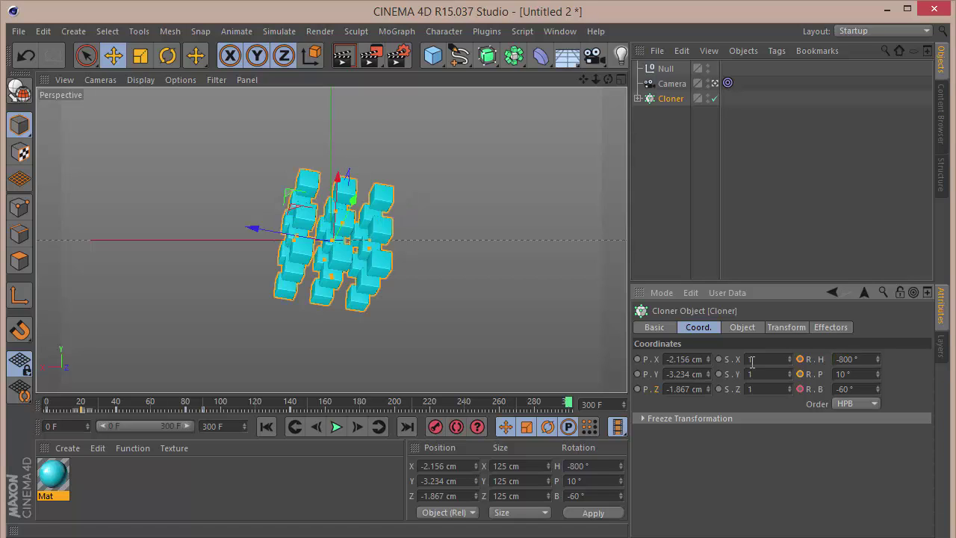
click(874, 389)
text(-350)
key(Return)
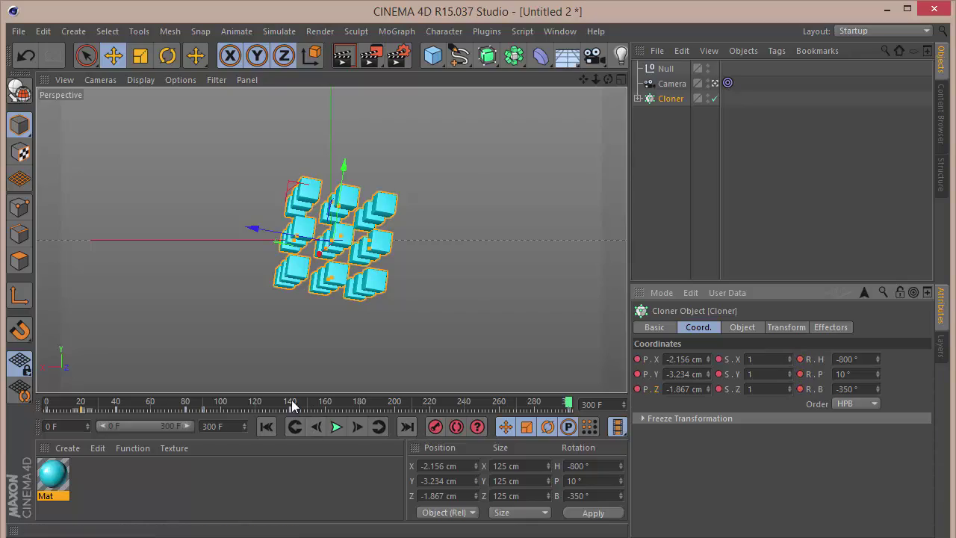
click(335, 427)
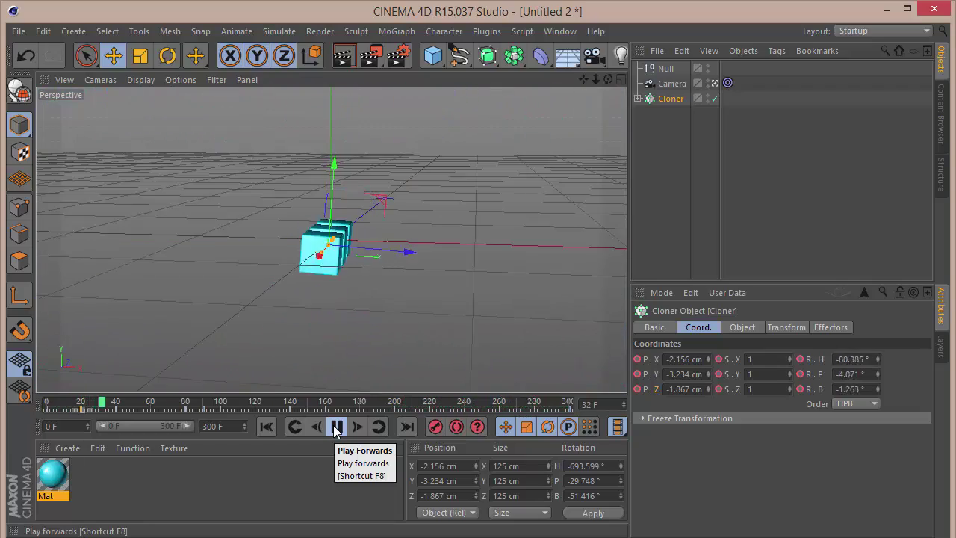
click(743, 193)
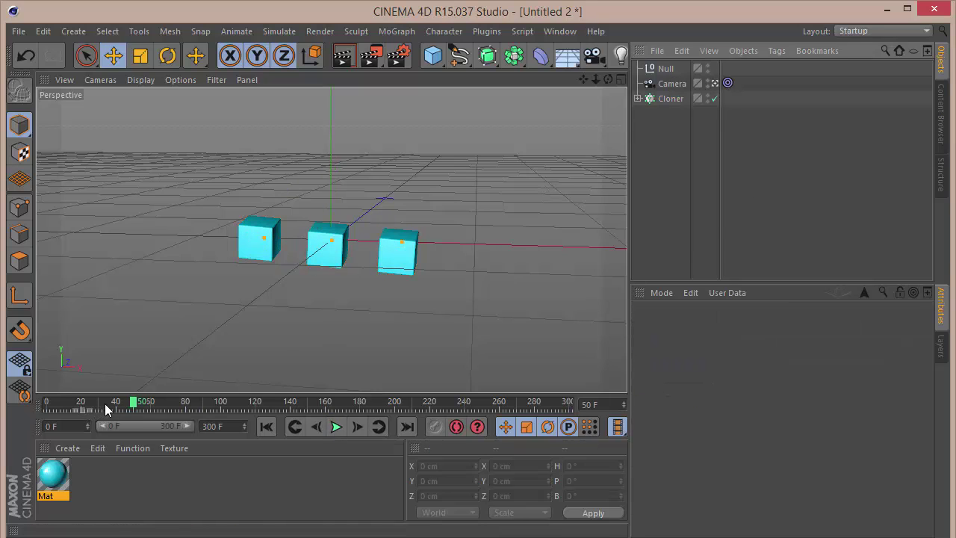
- Add a Random effector to the Cloner and turn off its position variation
click(670, 99)
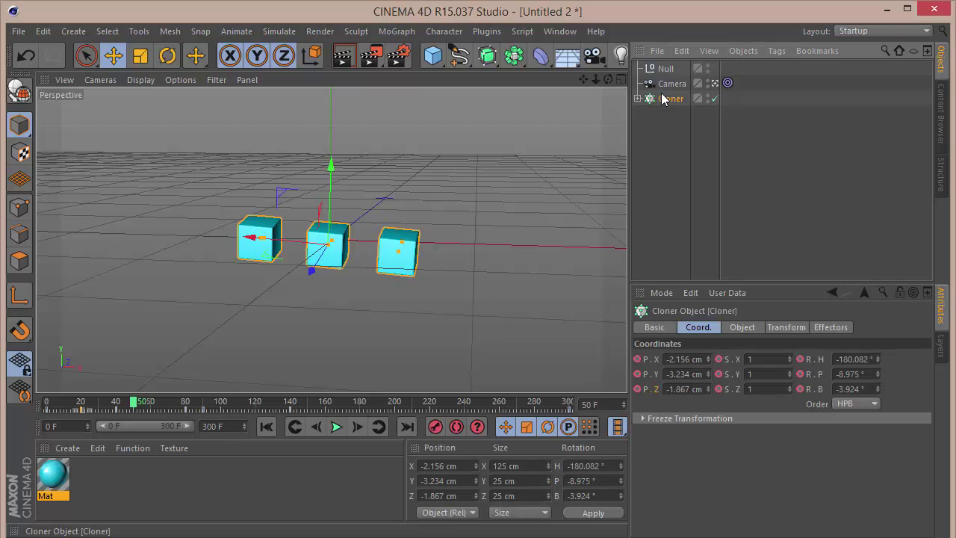
click(402, 31)
mouse_move(411, 53)
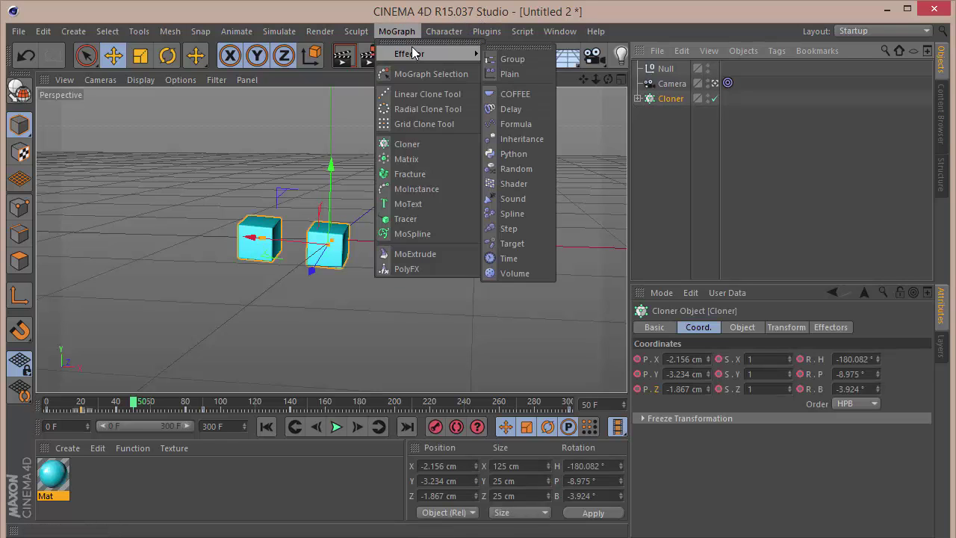
click(526, 169)
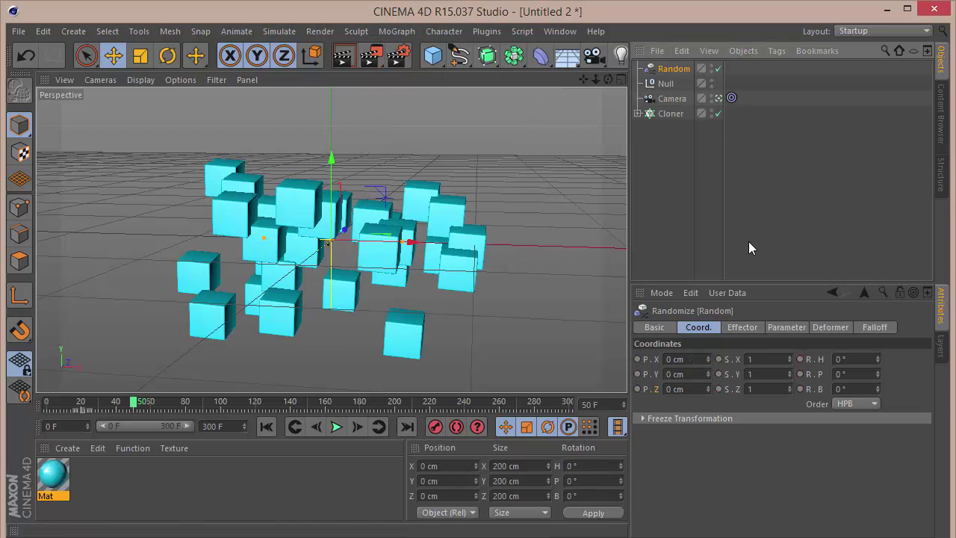
click(772, 326)
click(689, 385)
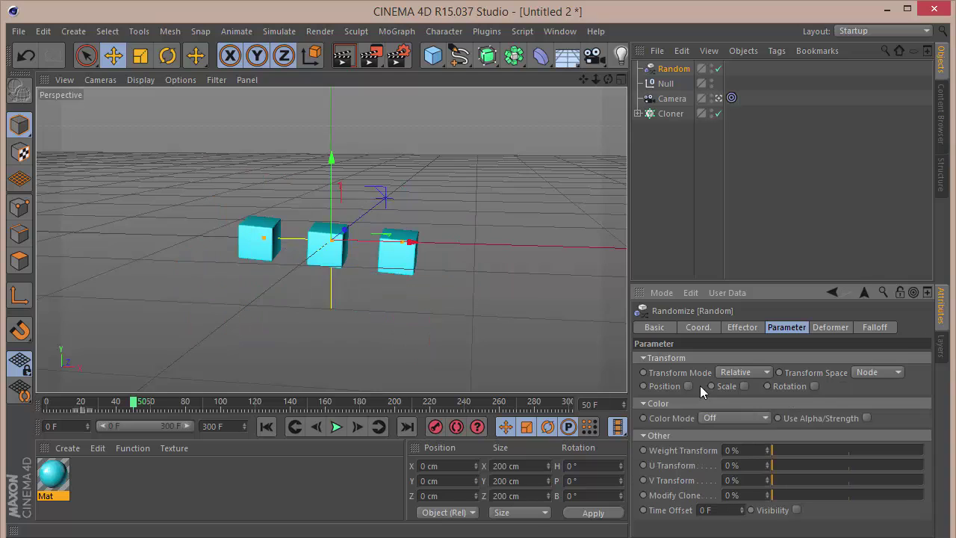
- Enable rotation on the Random effector with H 200°, P 120° and B 140°
click(813, 386)
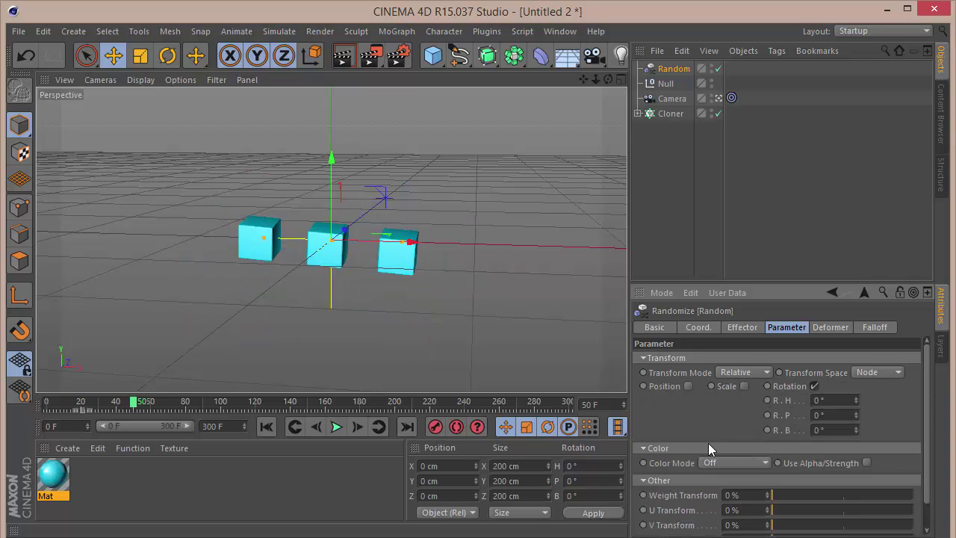
click(816, 400)
text(200)
key(Tab)
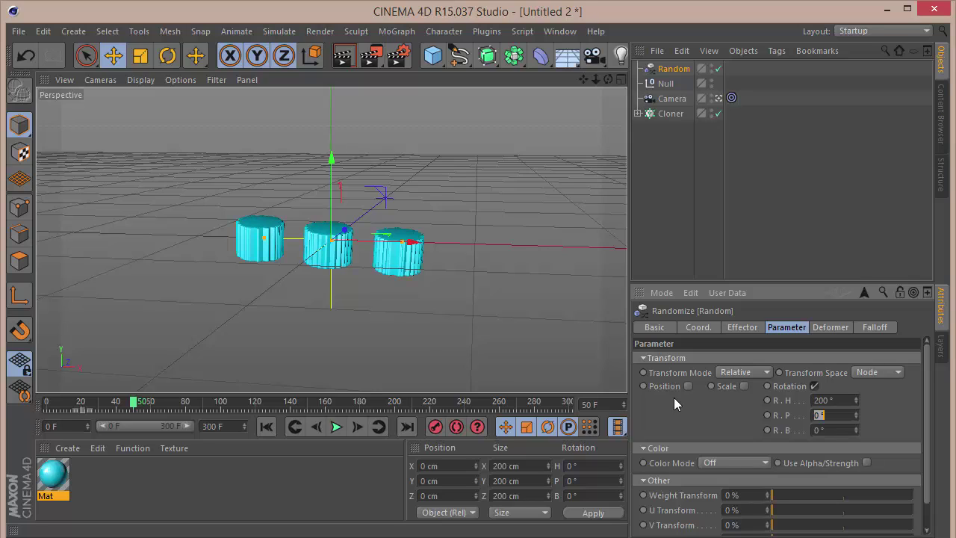
text(120)
key(Tab)
text(140)
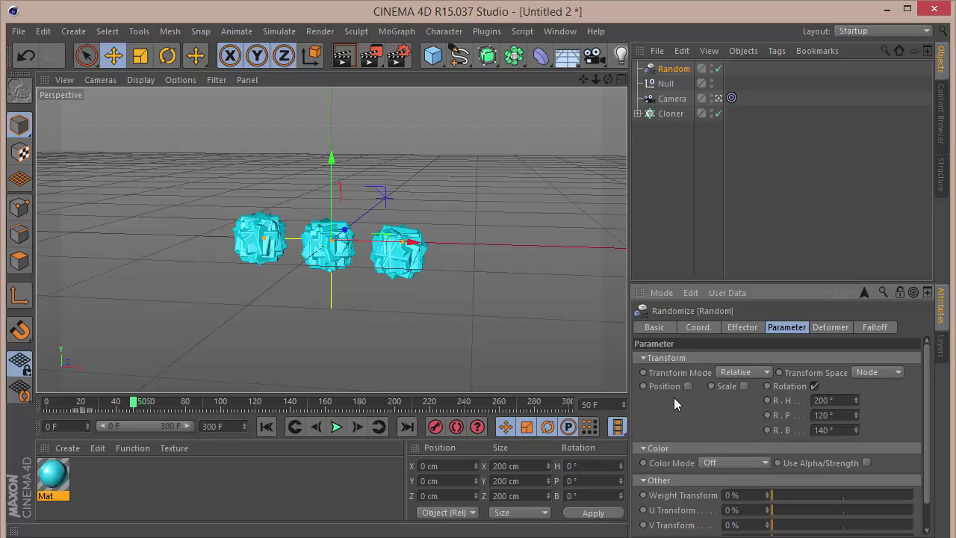
key(Return)
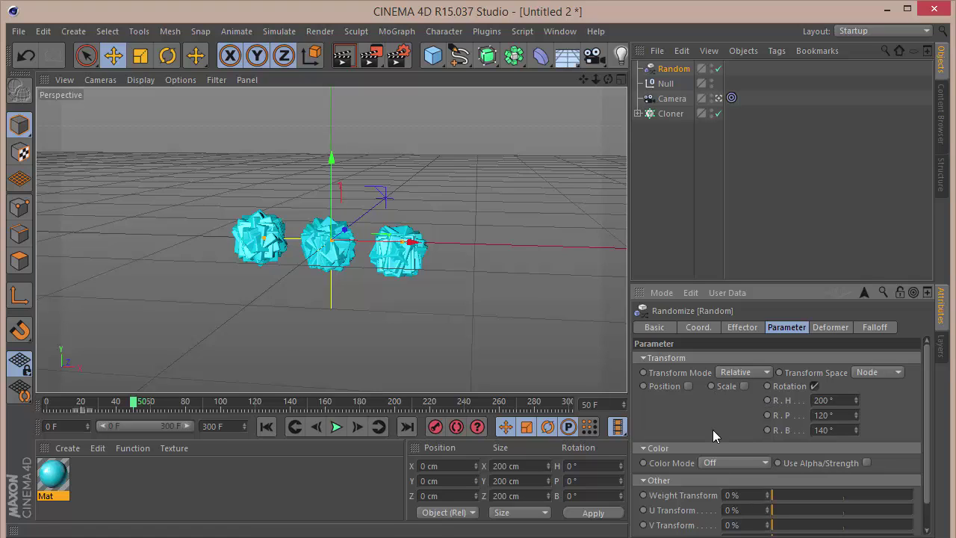
click(747, 375)
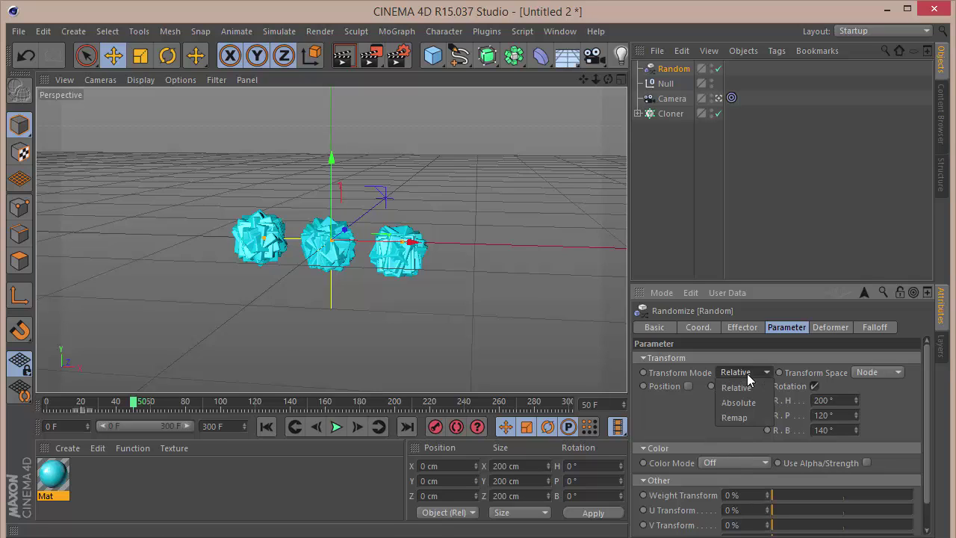
click(746, 374)
scroll(731, 416, down, 2)
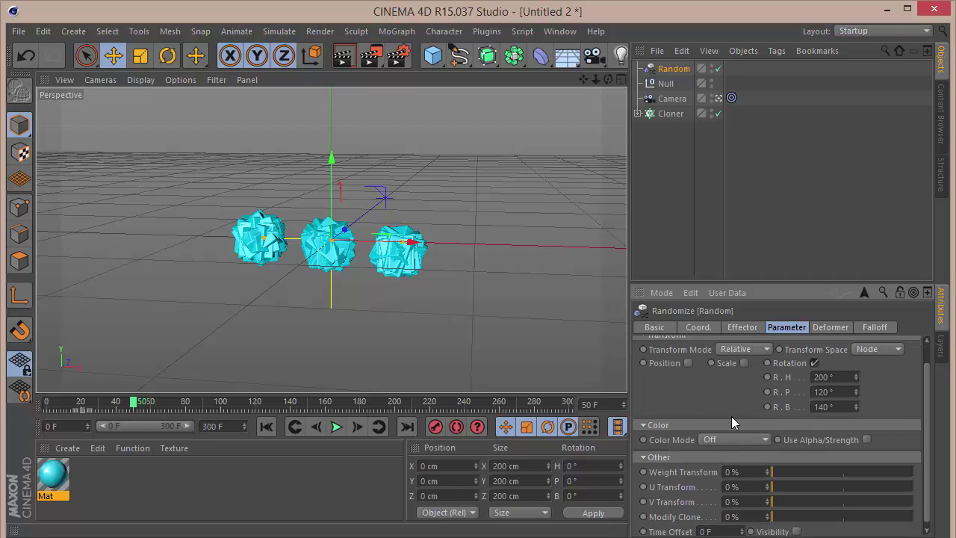
scroll(731, 416, up, 2)
- At frame 140, set the Random effector's strength to 0% and keyframe it
drag(133, 403, 289, 382)
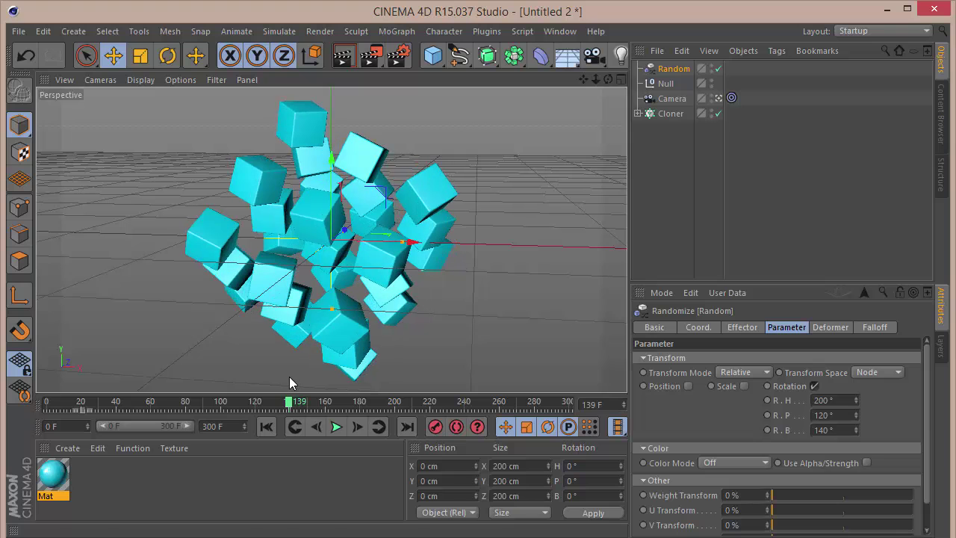
click(358, 427)
click(734, 327)
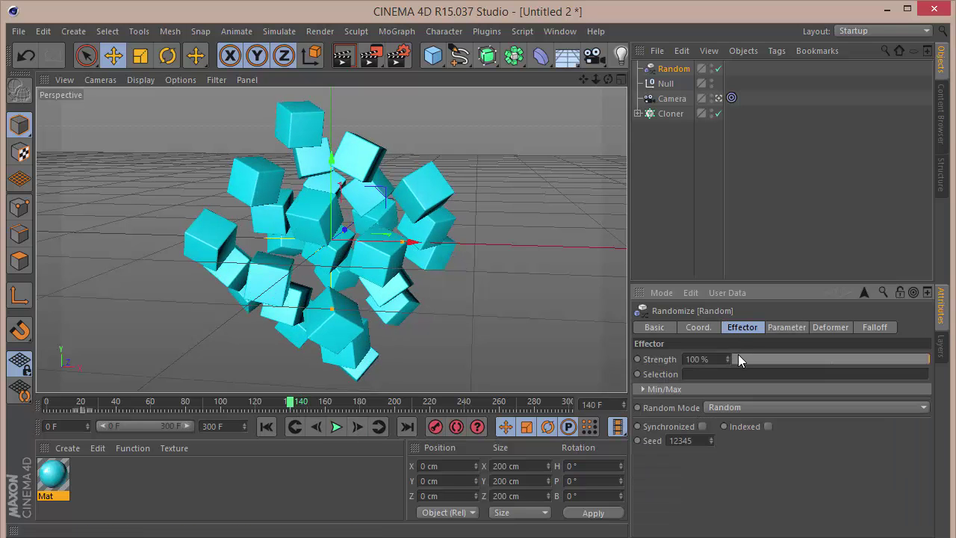
drag(738, 360, 689, 367)
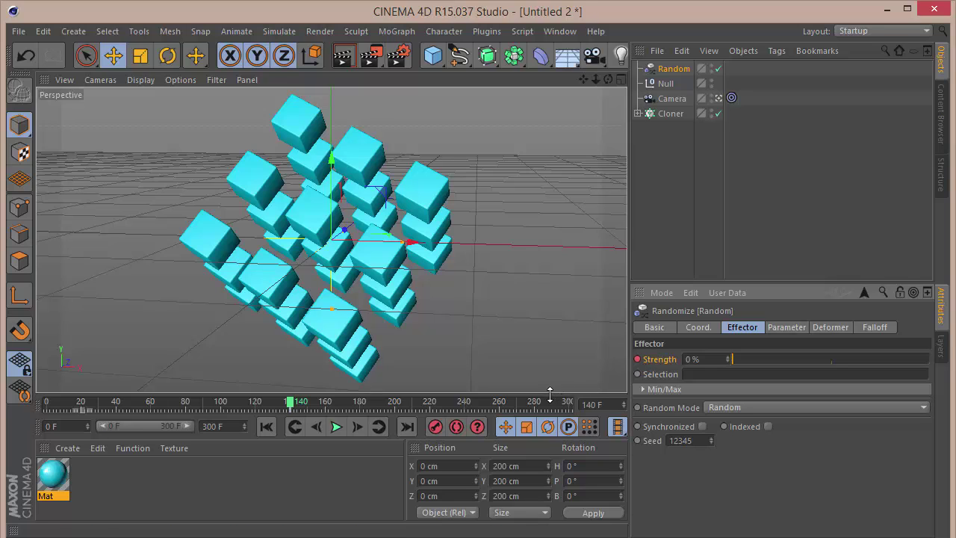
- Move the Random effector's strength keyframe from frame 140 to frame 180
click(298, 409)
drag(291, 413, 364, 422)
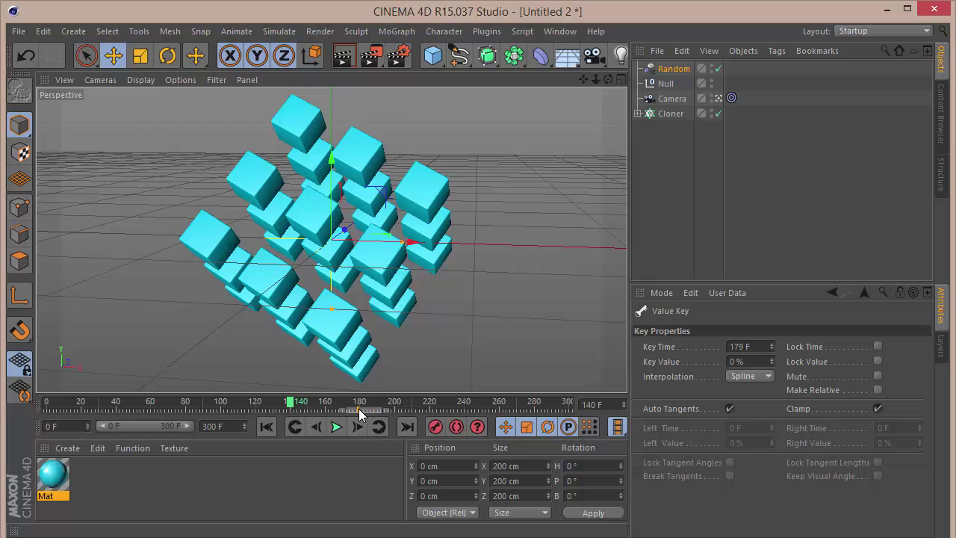
click(772, 343)
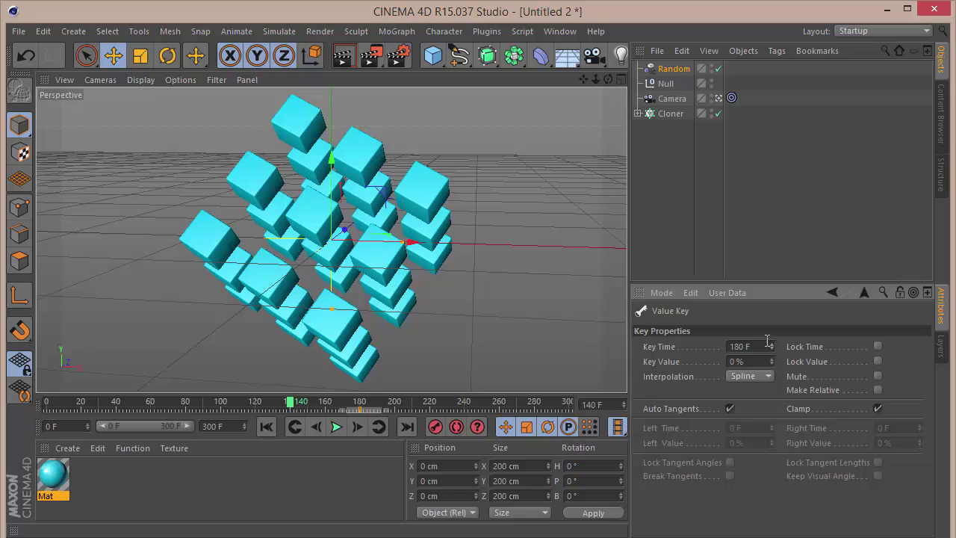
- At frame 300, set the Random effector's strength to 55% and keyframe it
drag(549, 403, 571, 403)
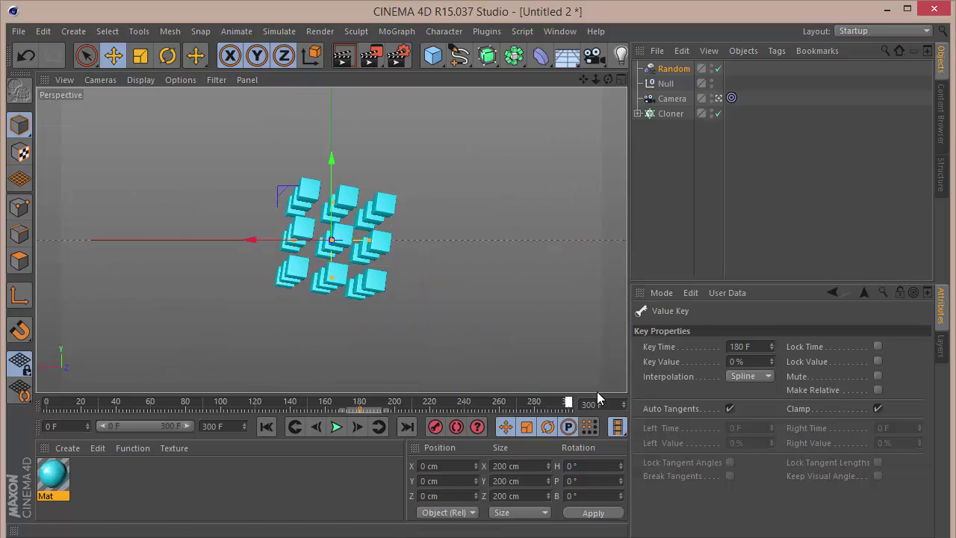
click(672, 68)
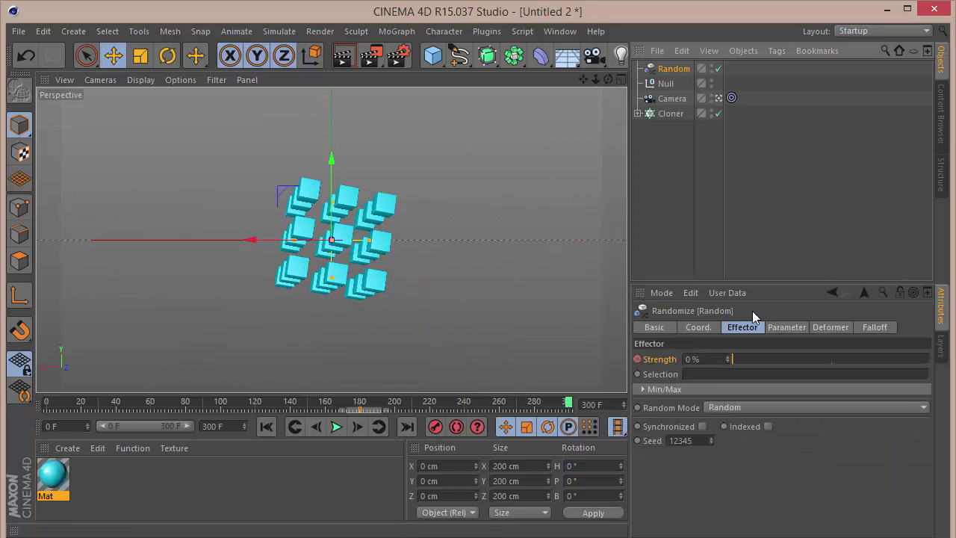
click(707, 358)
text(55)
key(Return)
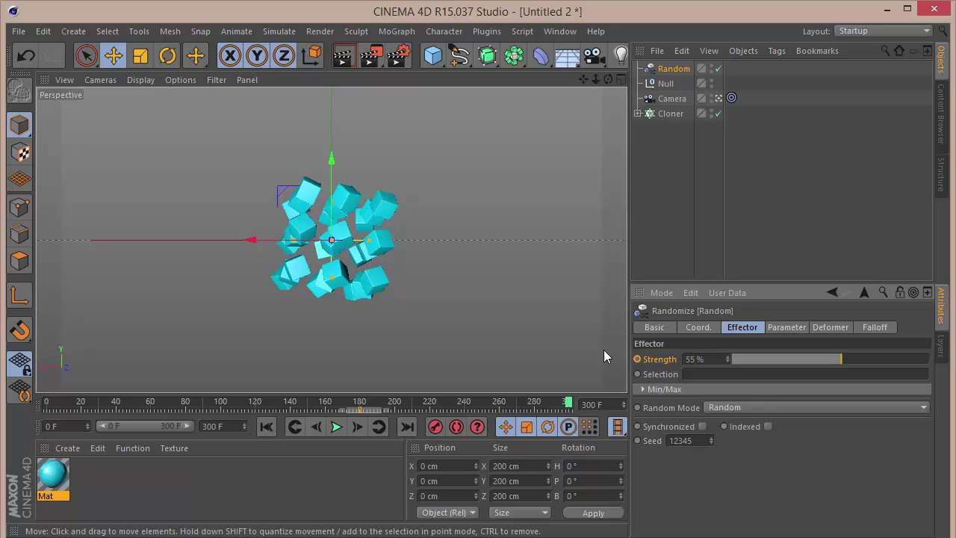
- At frame 260, set the Random effector's strength to 10% and keyframe it
click(500, 405)
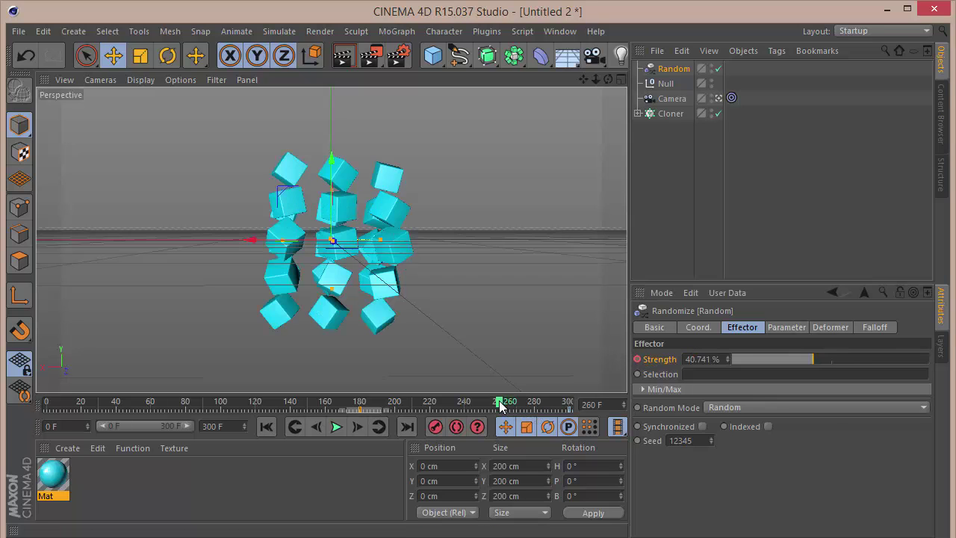
click(715, 355)
text(10)
key(Return)
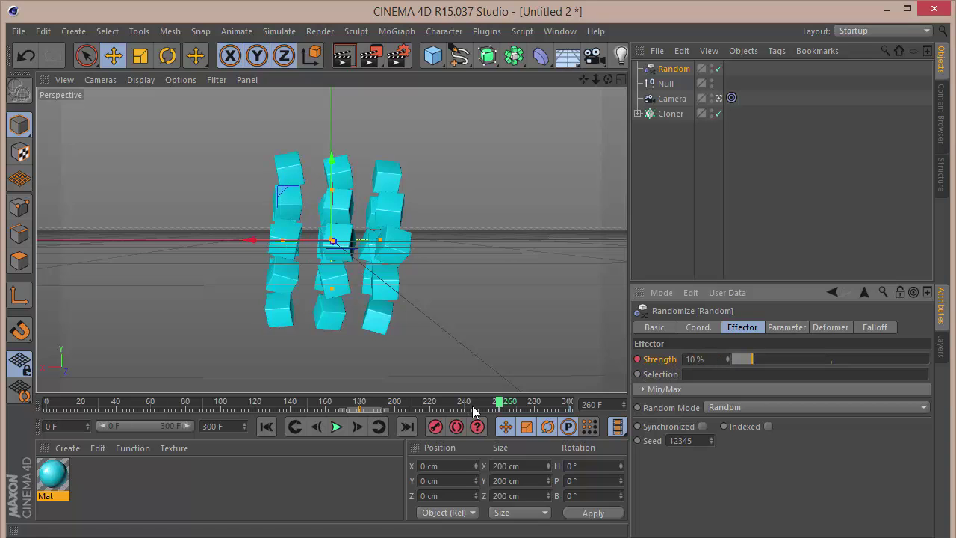
- At frame 220, set the Random effector's strength to 65% and keyframe it
click(429, 407)
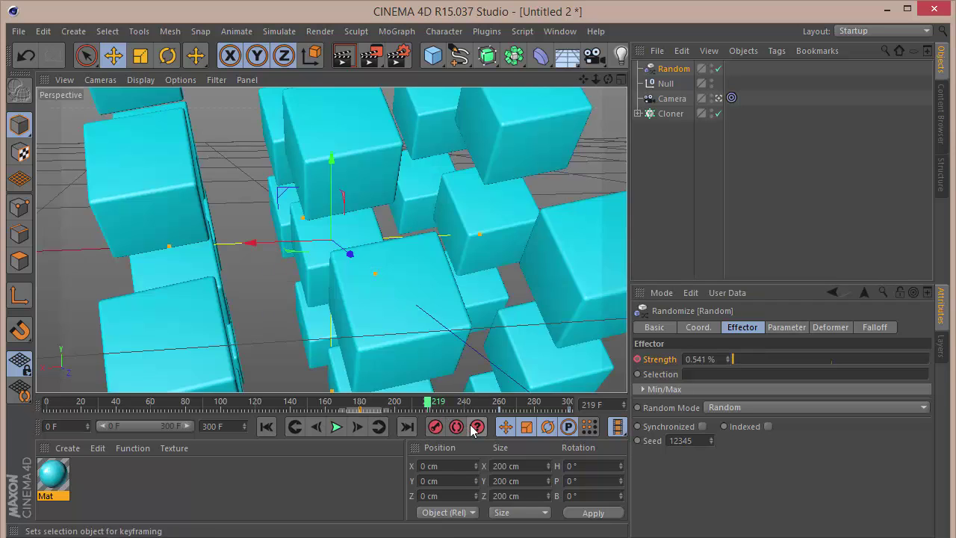
click(358, 425)
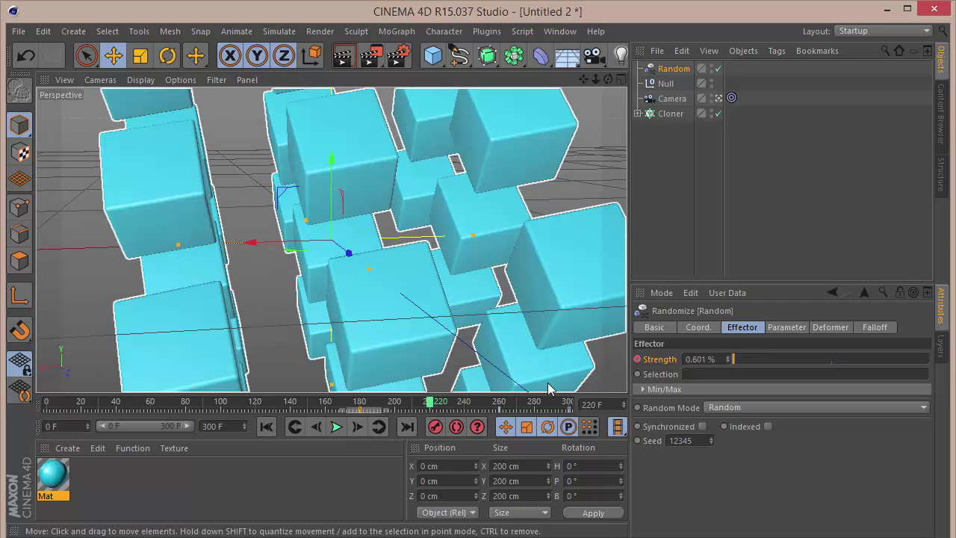
double_click(715, 359)
text(65)
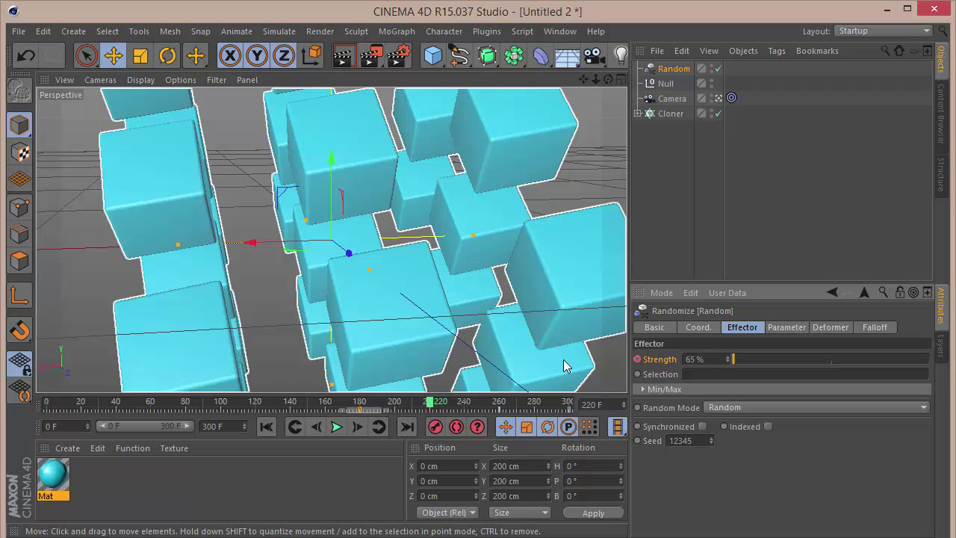
key(Return)
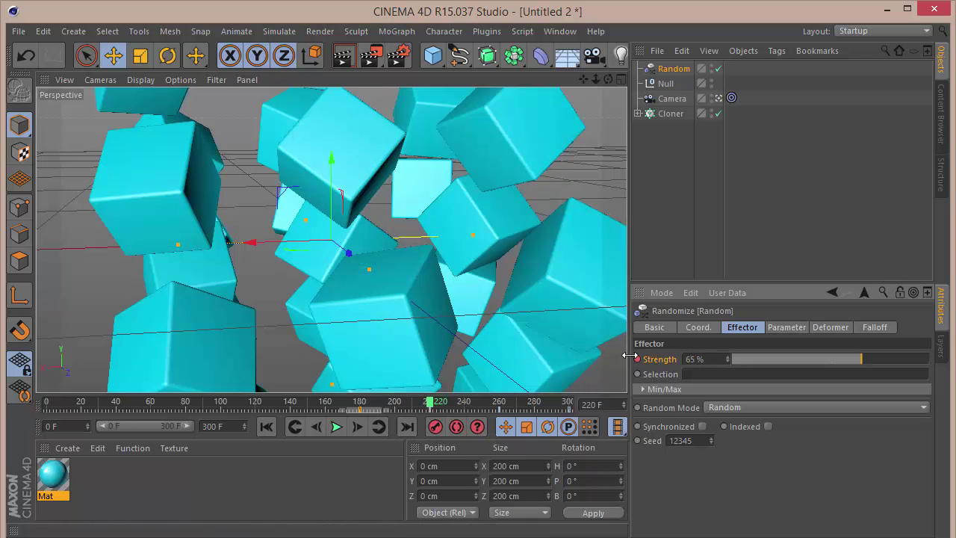
- Play back the animation to check the cubes' randomized rotation, scrub to frame 300 and deselect the Random effector
click(312, 403)
click(337, 426)
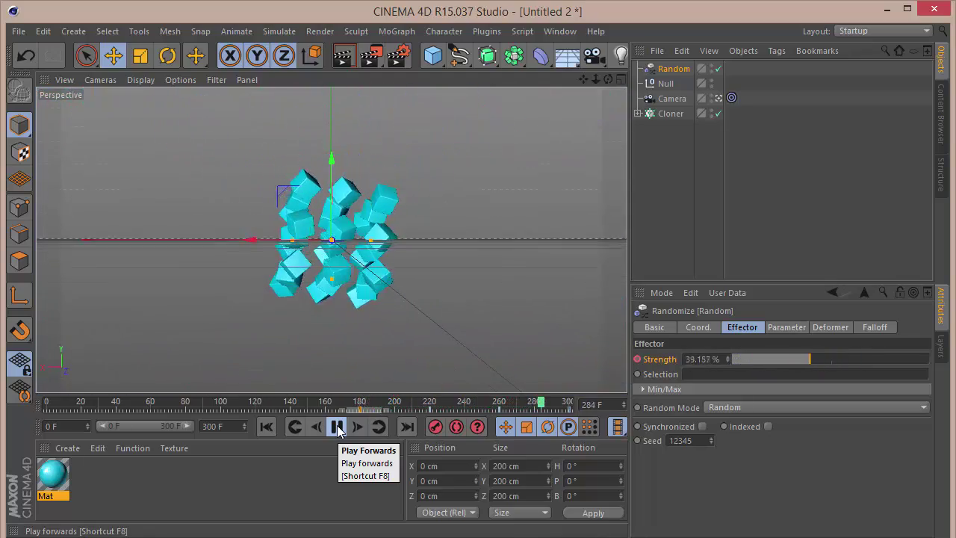
click(337, 427)
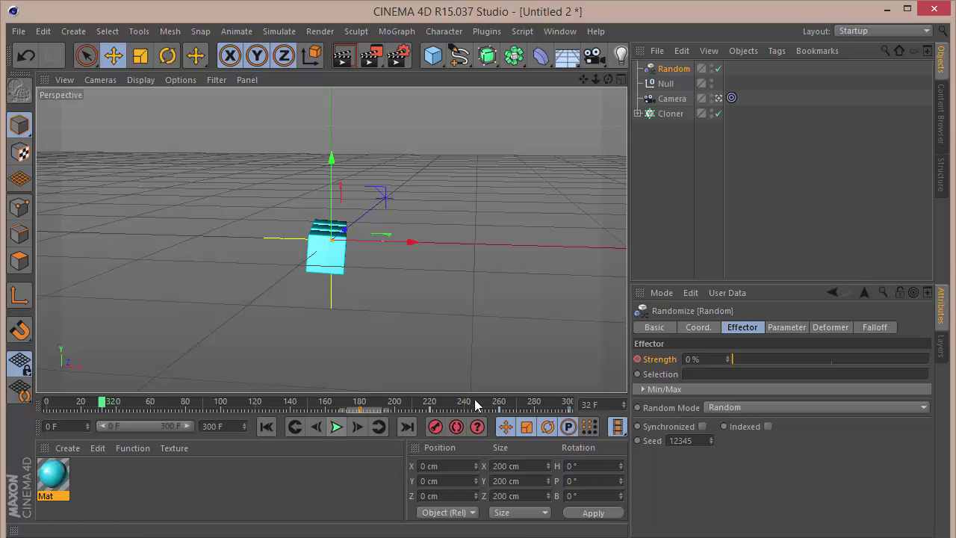
drag(528, 403, 643, 397)
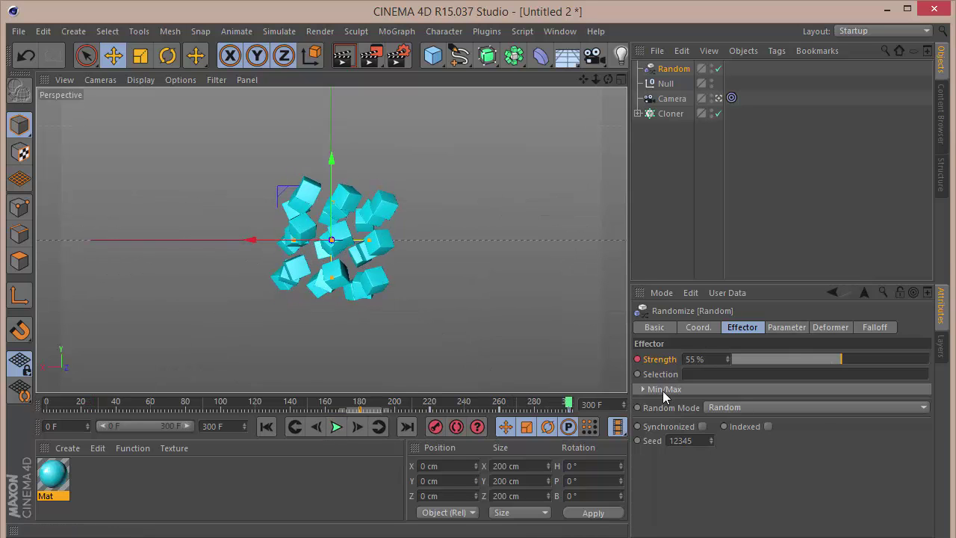
click(705, 253)
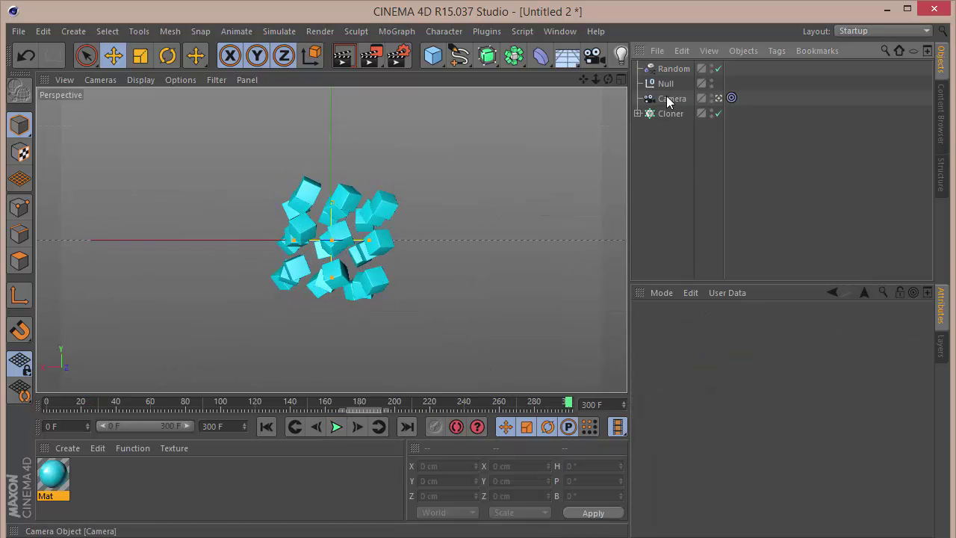
- Keyframe the cyan color of the Mat material at frame 60 and advance one frame
double_click(46, 480)
click(245, 259)
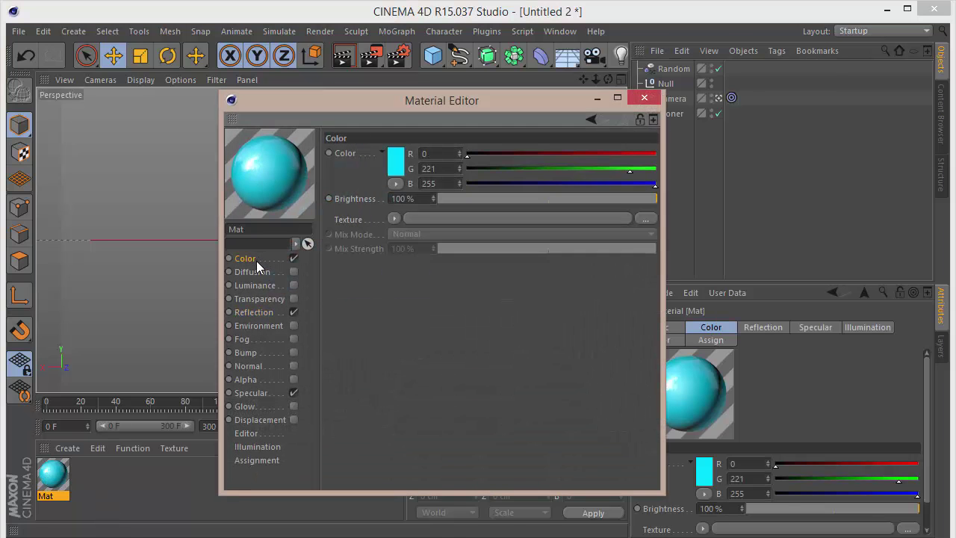
key(Tab)
drag(392, 102, 563, 88)
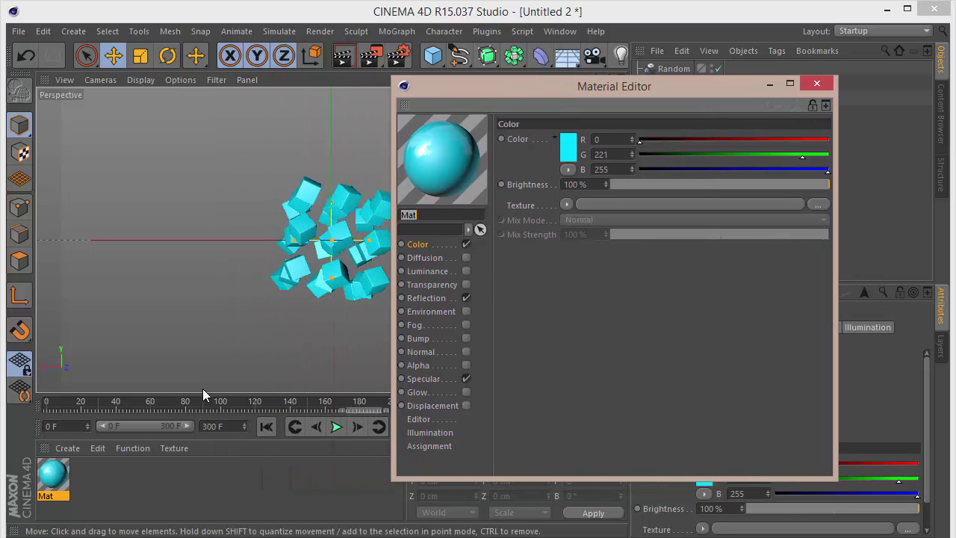
click(151, 401)
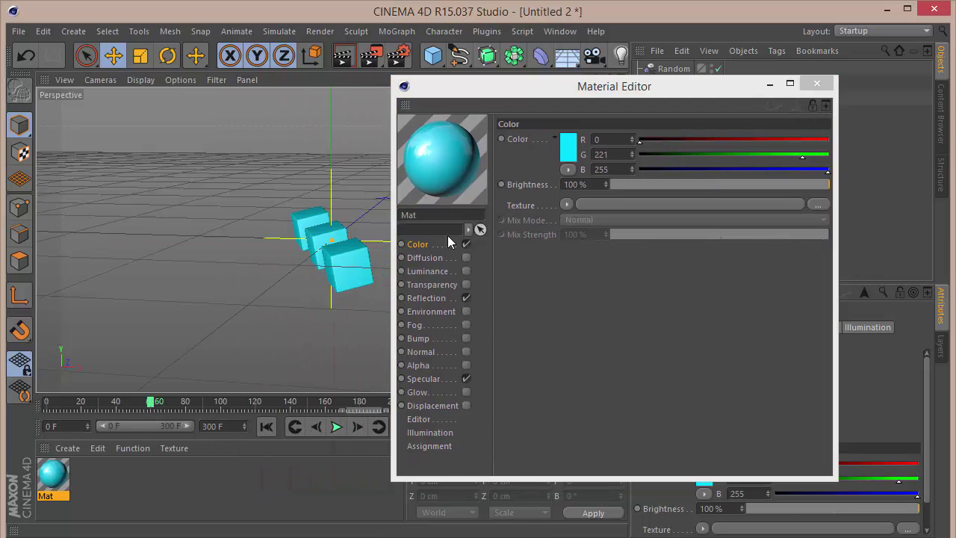
click(356, 425)
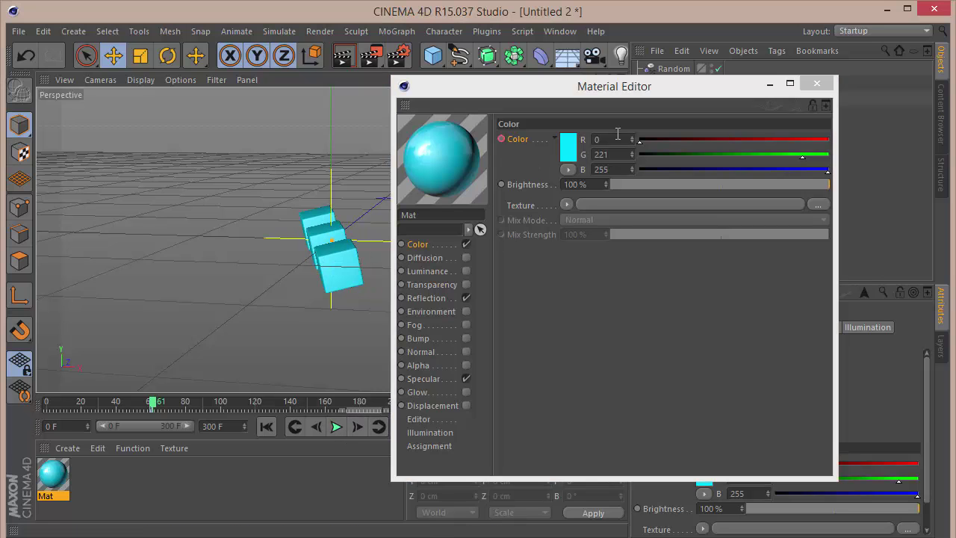
- At frame 61, change the material color to red (R 213, G 17, B 0) and keyframe it
click(576, 145)
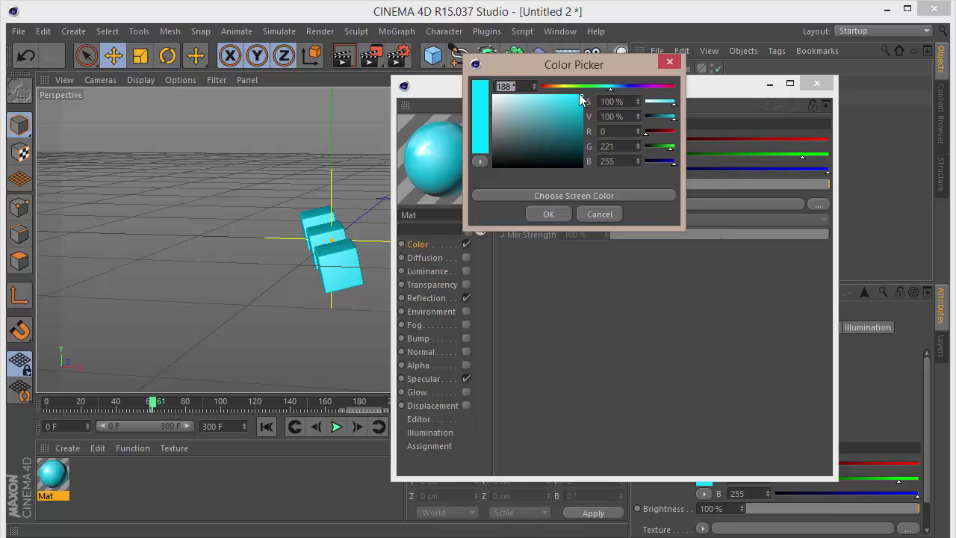
drag(612, 87, 609, 112)
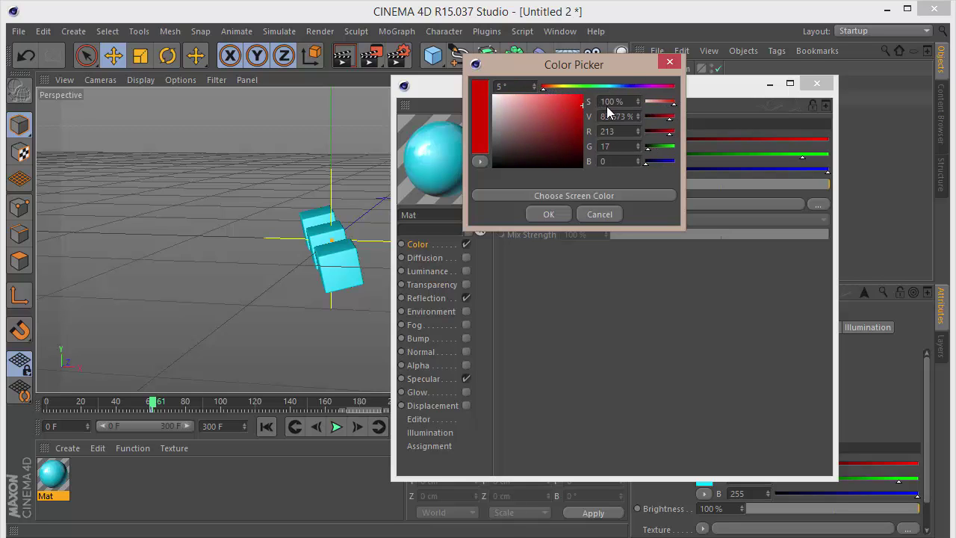
click(551, 213)
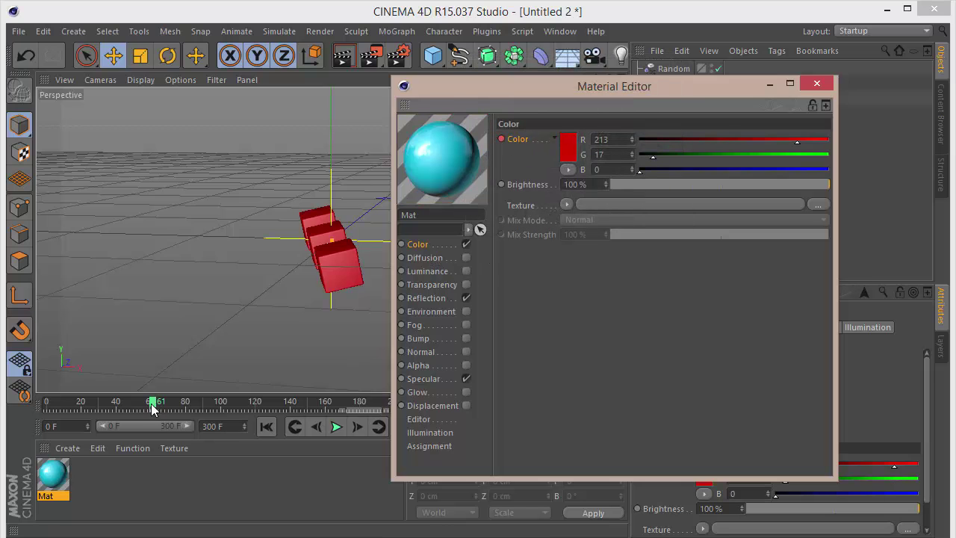
- Keyframe the red material color at frame 120, and at frame 121 keyframe purple (R 187, G 0, B 255)
drag(153, 403, 254, 410)
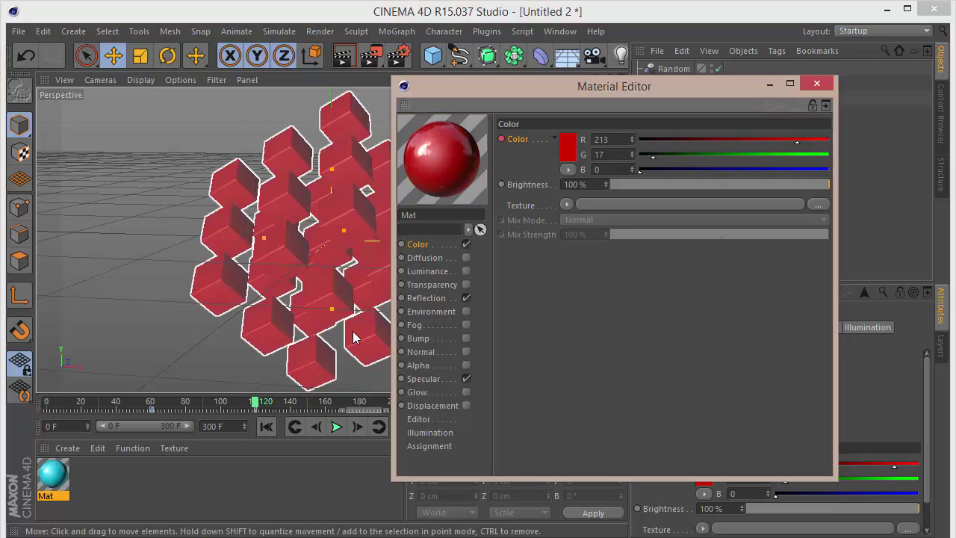
mouse_move(254, 404)
mouse_down()
mouse_move(181, 403)
mouse_move(258, 403)
mouse_up()
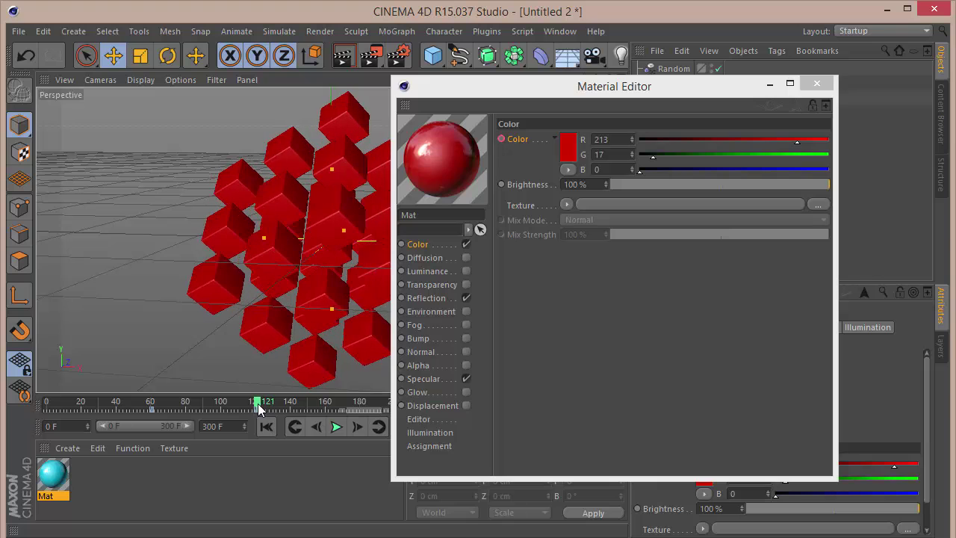
click(569, 148)
mouse_move(649, 95)
mouse_down()
mouse_move(565, 97)
mouse_move(680, 91)
mouse_move(608, 96)
mouse_move(647, 98)
mouse_up()
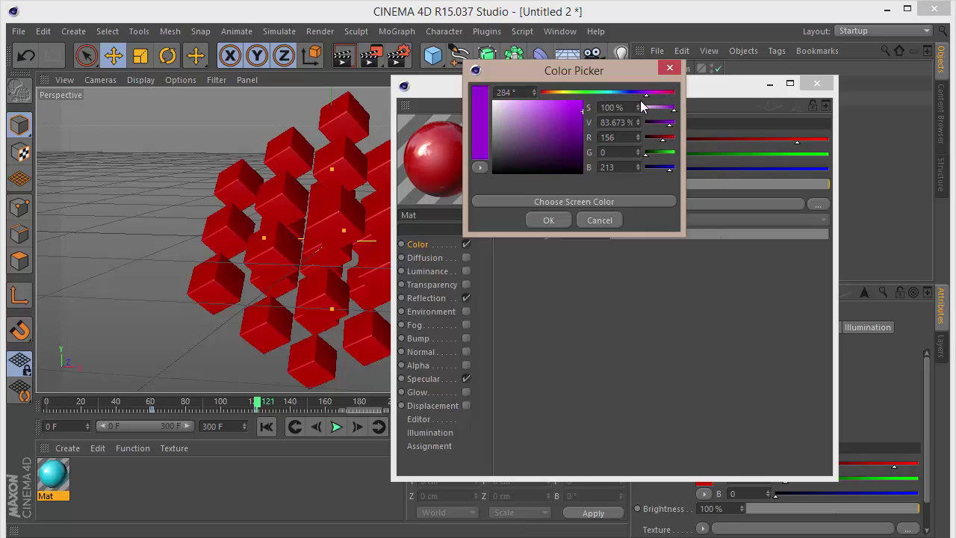
mouse_move(564, 138)
mouse_down()
mouse_move(561, 95)
mouse_move(606, 90)
mouse_up()
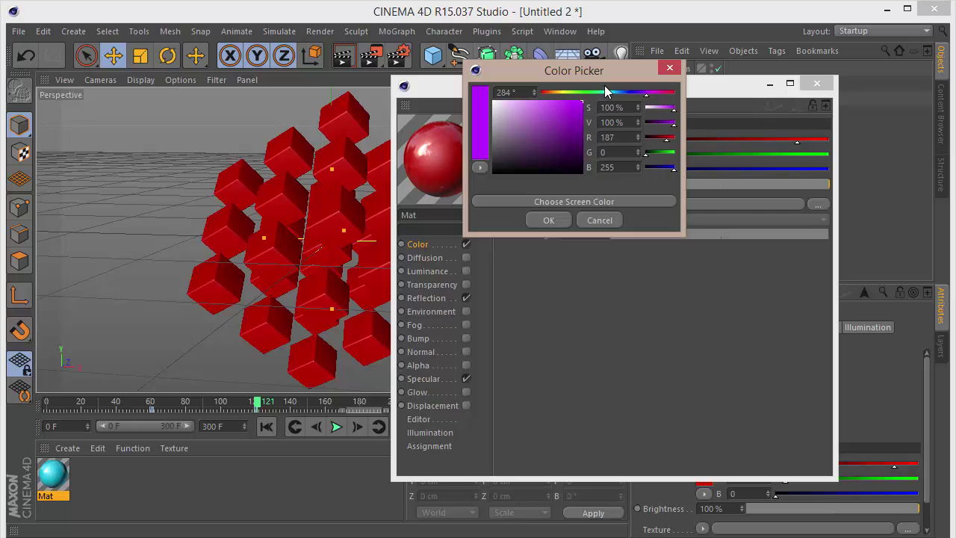
click(549, 220)
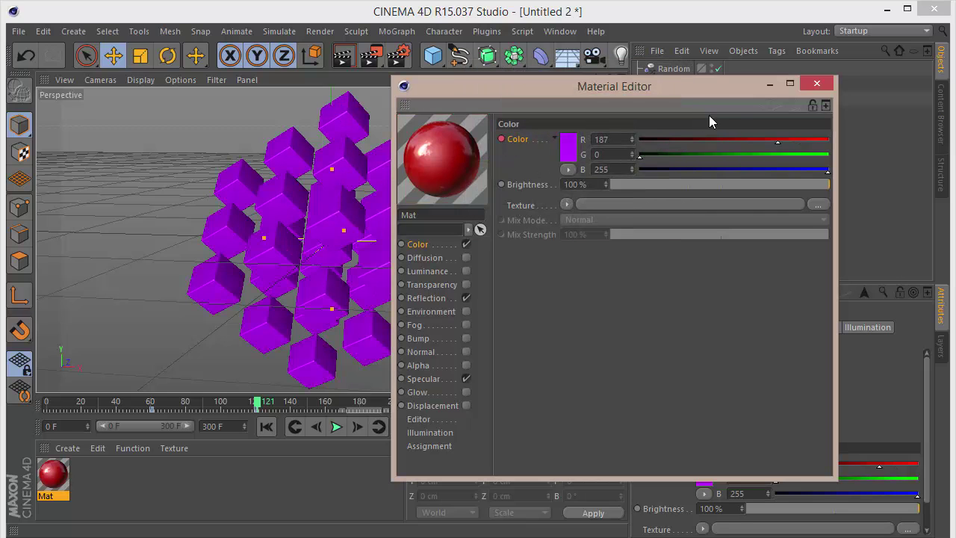
click(817, 83)
- Keyframe the purple color of the Mat material at frame 200 and advance one frame
mouse_move(256, 403)
mouse_down()
mouse_move(152, 408)
mouse_move(306, 405)
mouse_move(394, 387)
mouse_up()
double_click(65, 479)
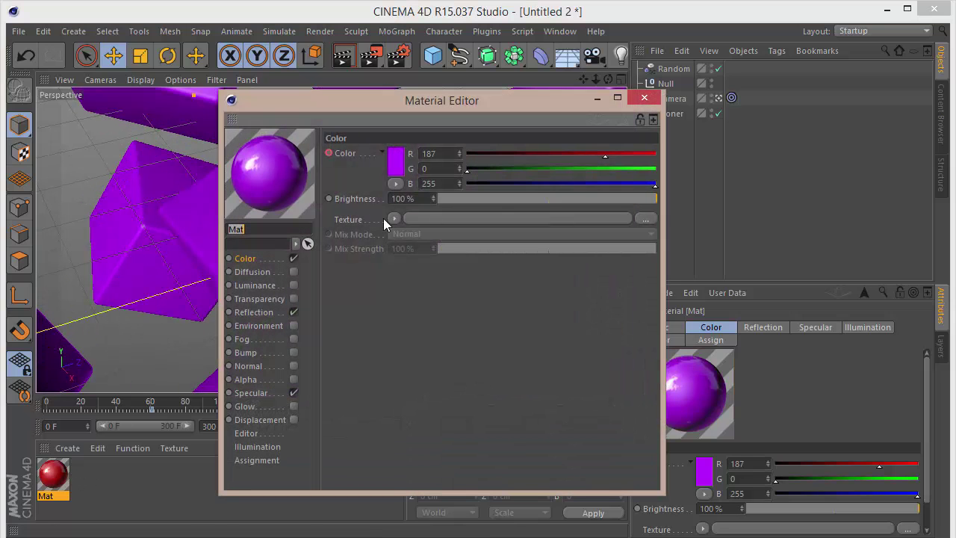
ctrl+click(328, 153)
drag(462, 102, 766, 84)
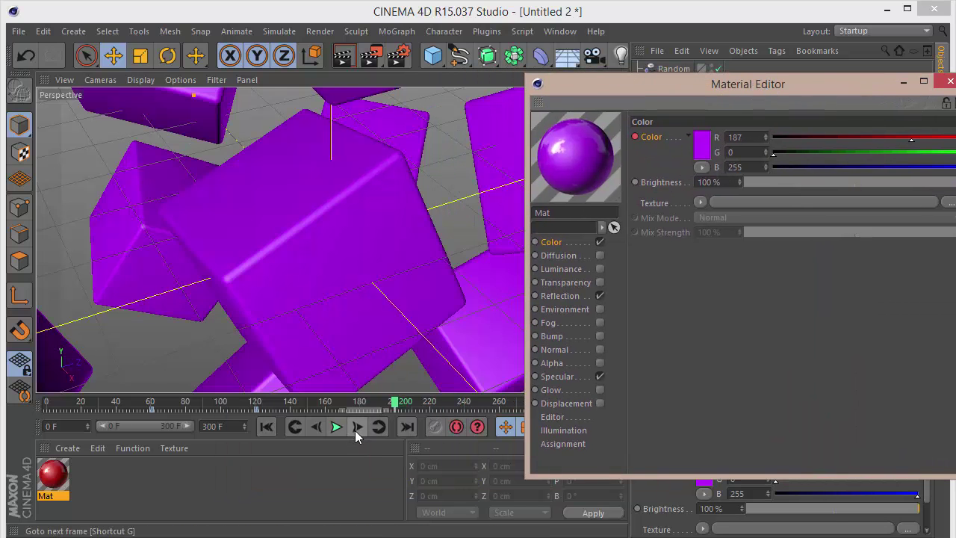
click(356, 427)
- At frame 201, change the material color to golden yellow (R 210, G 154, B 0) and keyframe it
click(701, 144)
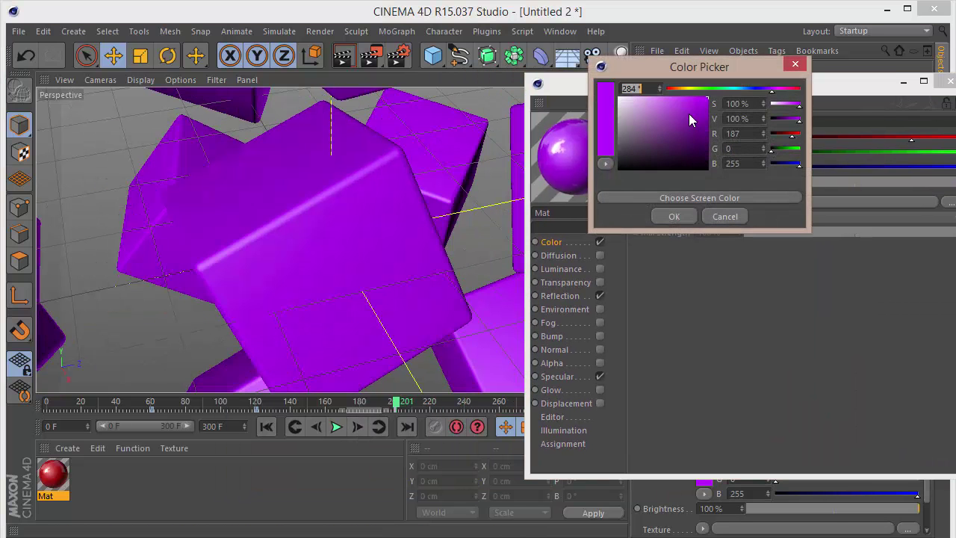
drag(705, 89, 684, 89)
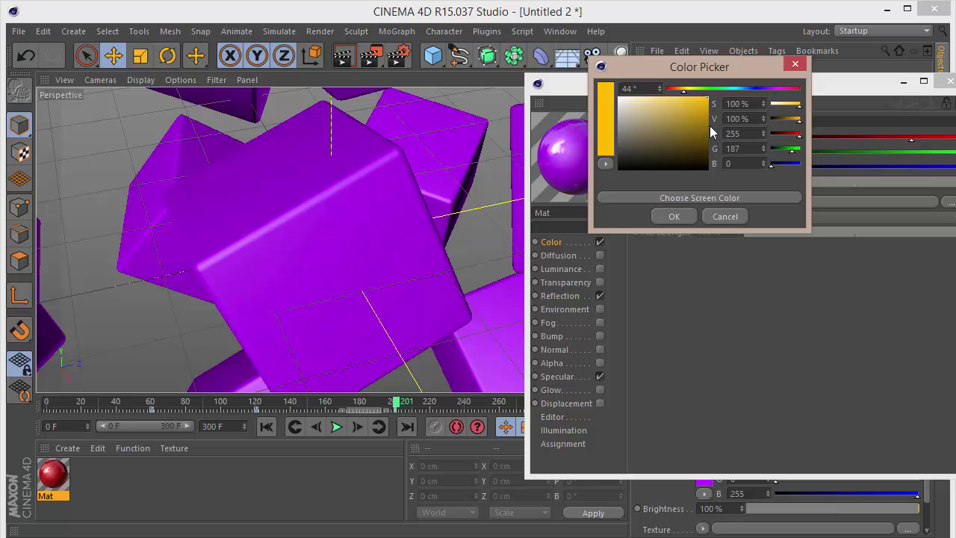
drag(709, 127, 723, 108)
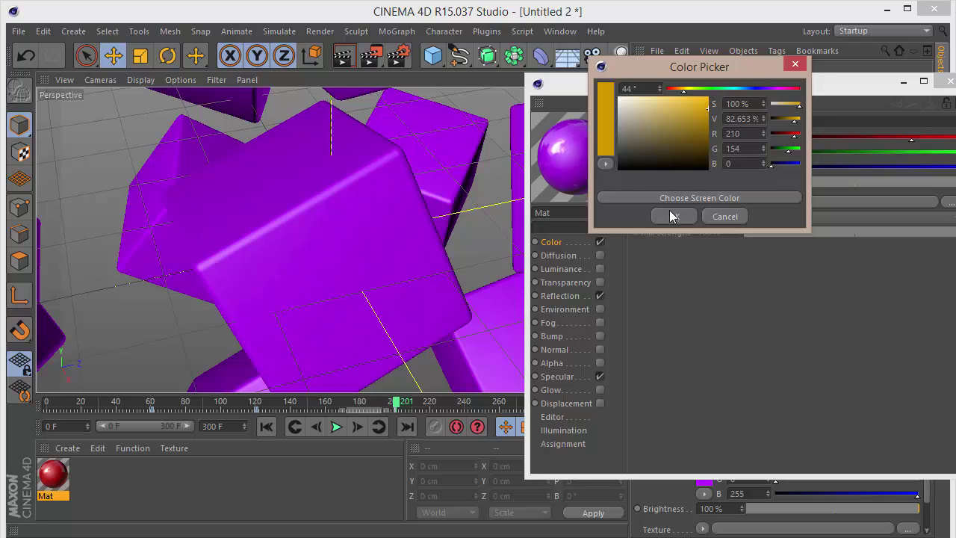
click(671, 216)
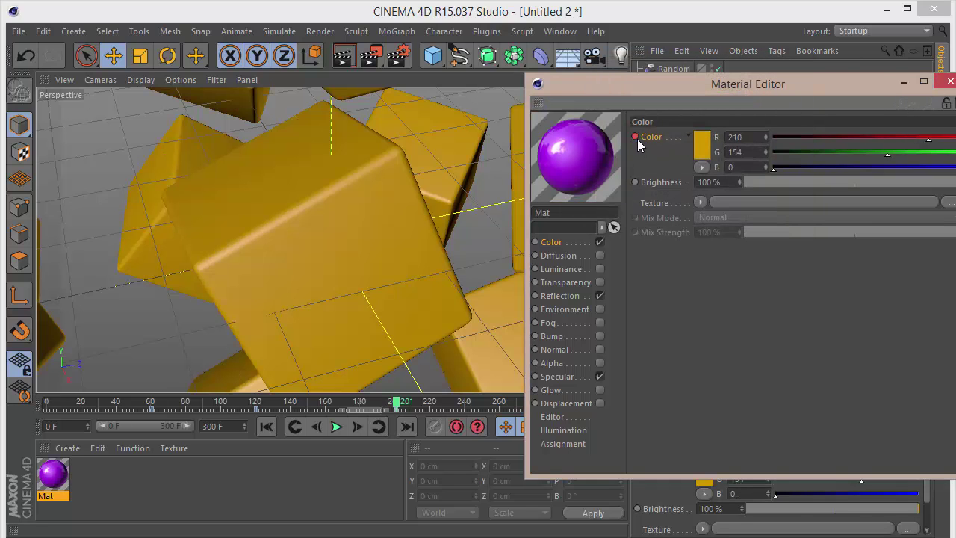
click(948, 81)
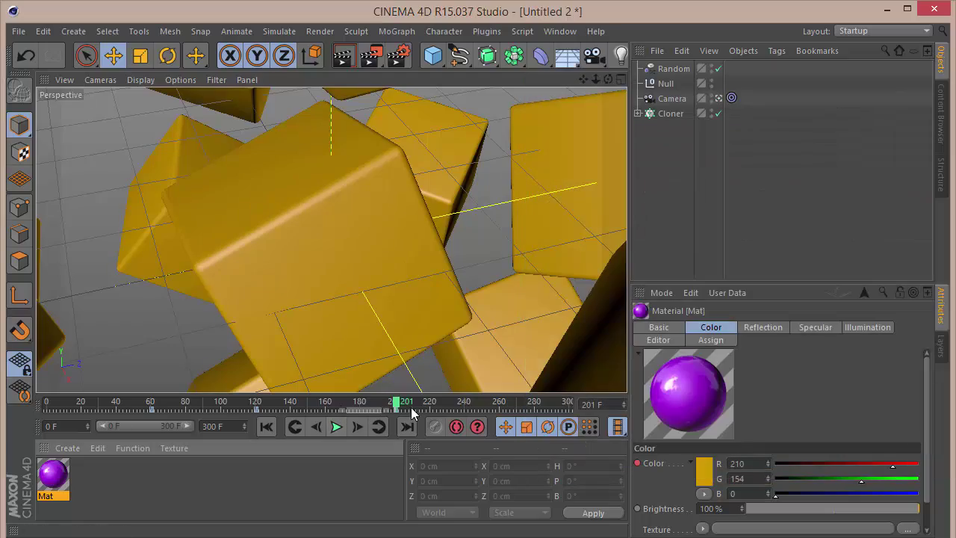
- Play back the animation to check the color changes, return to frame 0 and deselect the material
drag(395, 403, 359, 401)
click(336, 426)
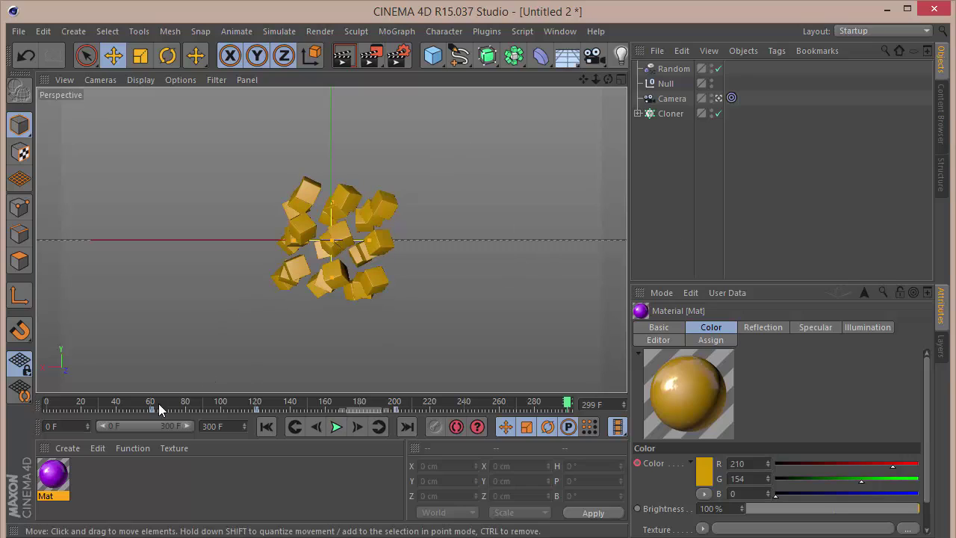
drag(118, 397, 30, 358)
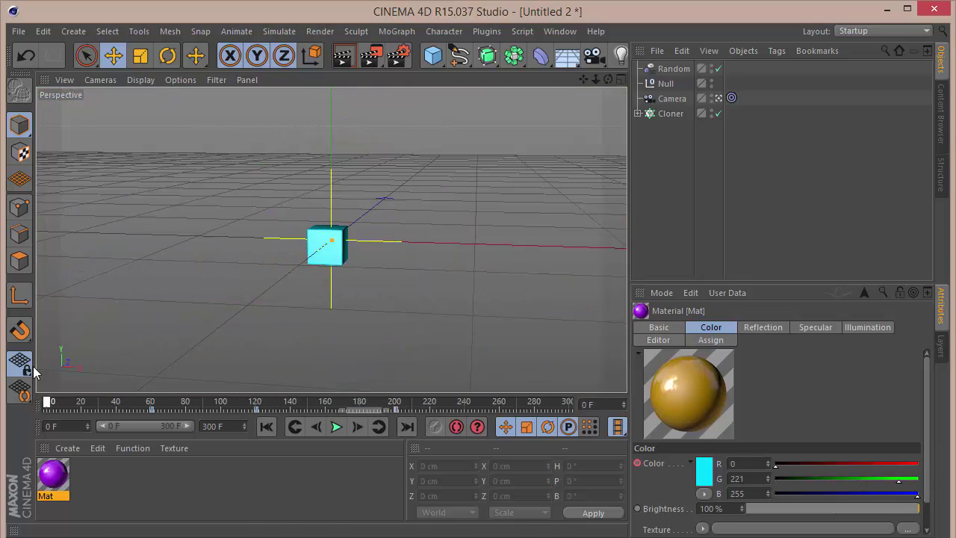
click(516, 282)
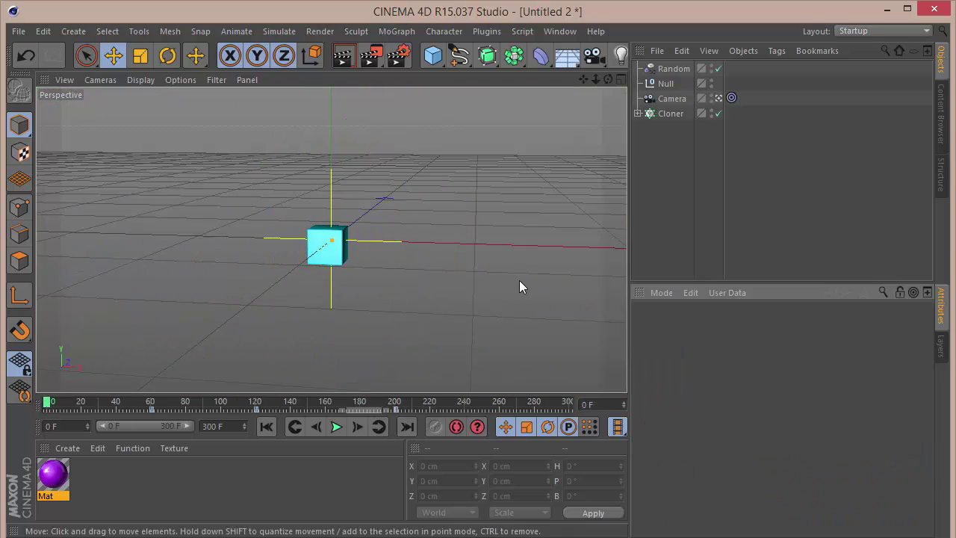
- Add the Softbox light preset from the GSG Light Kit in the content library to the scene
click(941, 105)
double_click(660, 179)
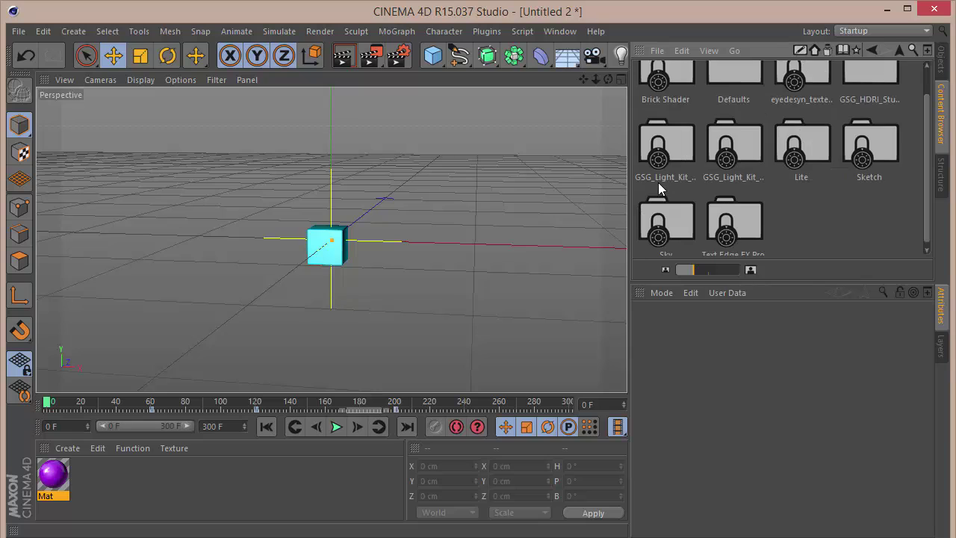
double_click(713, 160)
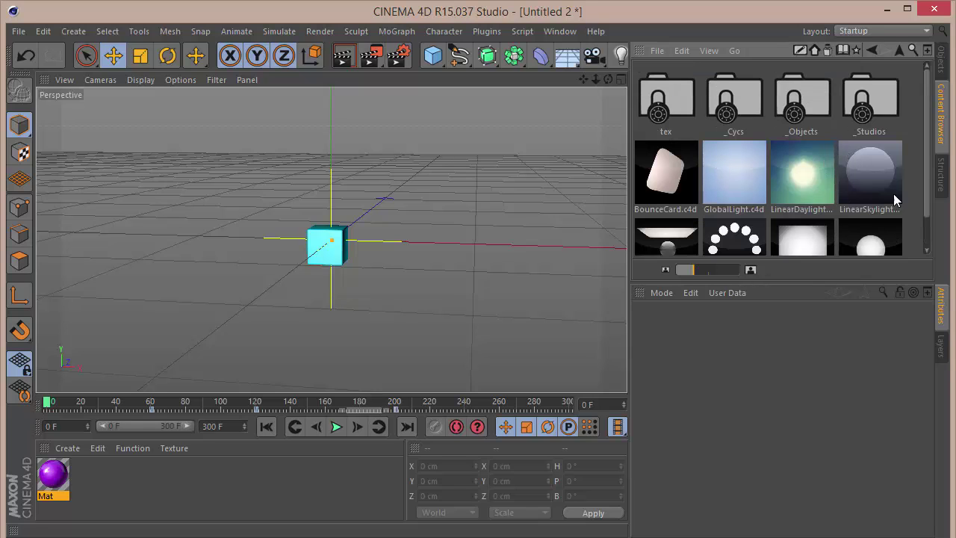
scroll(919, 220, down, 2)
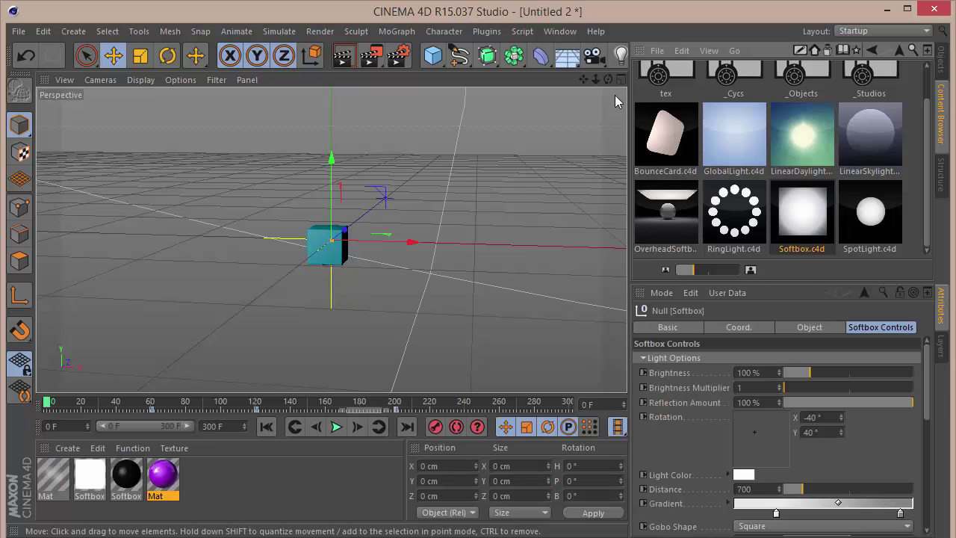
click(939, 60)
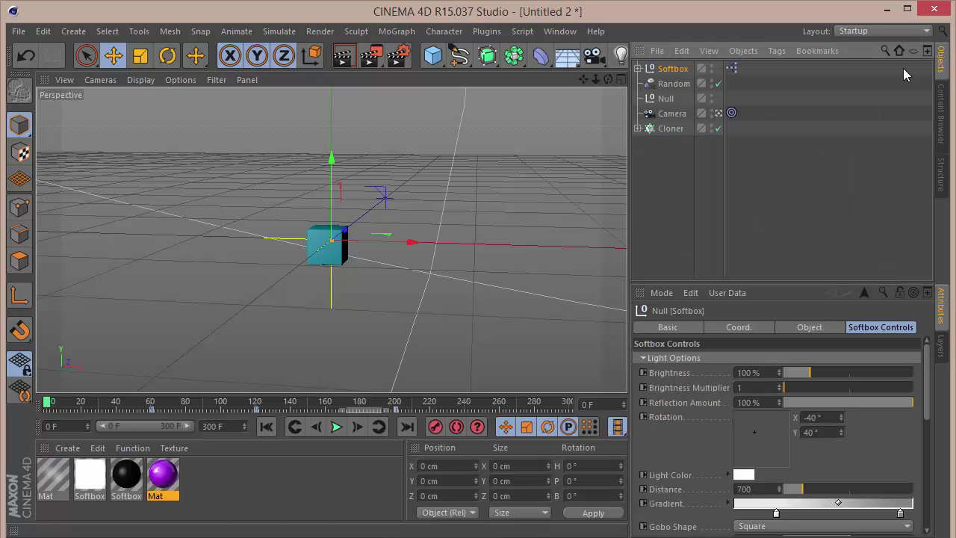
- Leave the scene camera's view and duplicate the Softbox light
click(718, 114)
click(718, 114)
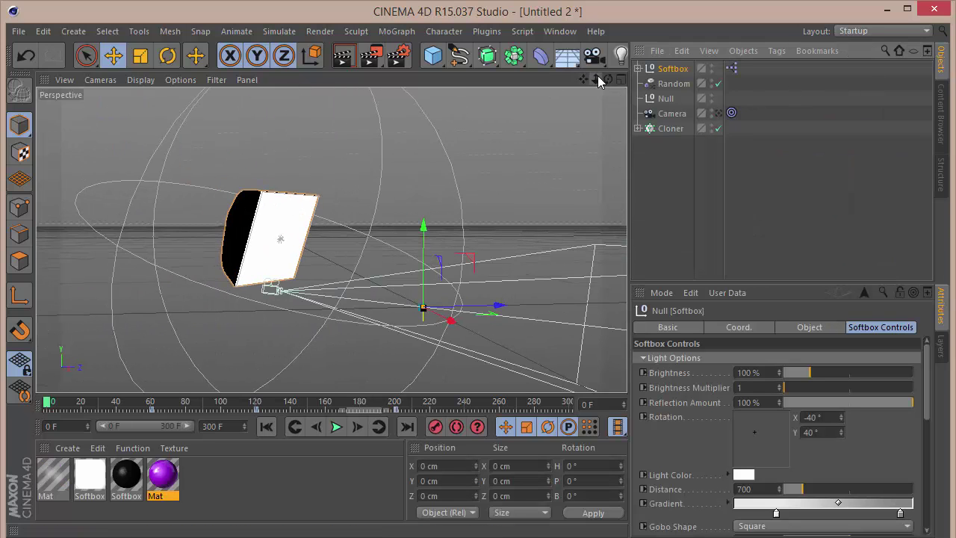
drag(607, 79, 463, 105)
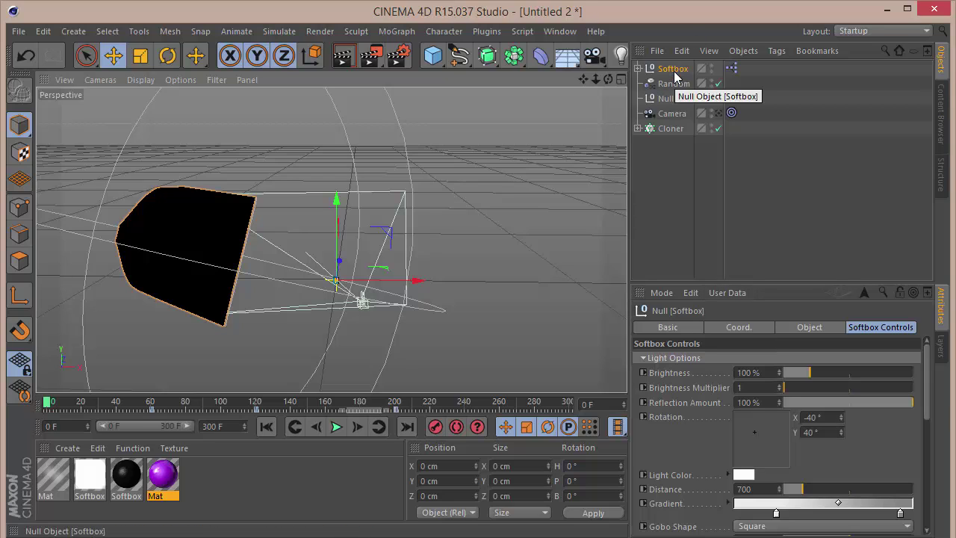
ctrl+drag(674, 75, 674, 83)
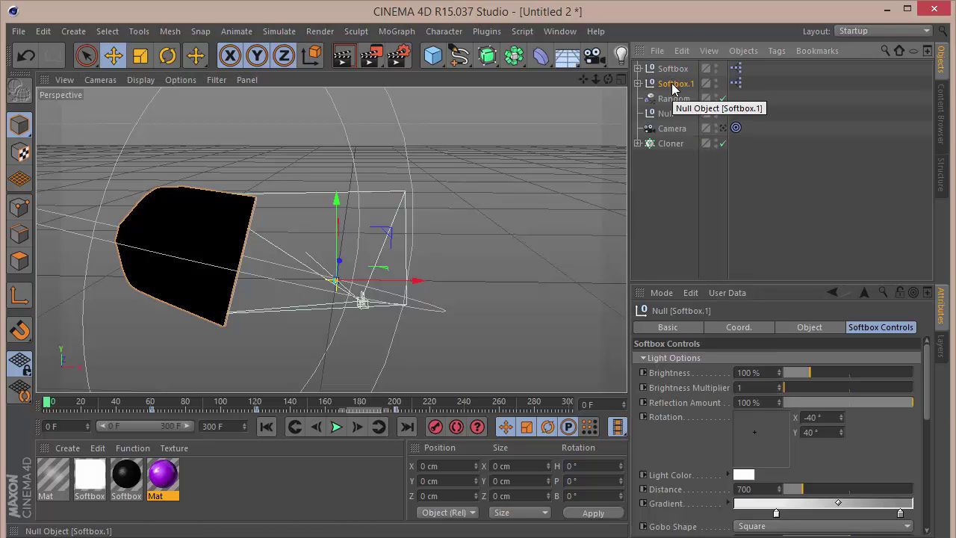
- Try the duplicate softbox at Y rotation 50° with X rotations of -150° and 0°
click(821, 432)
text(50)
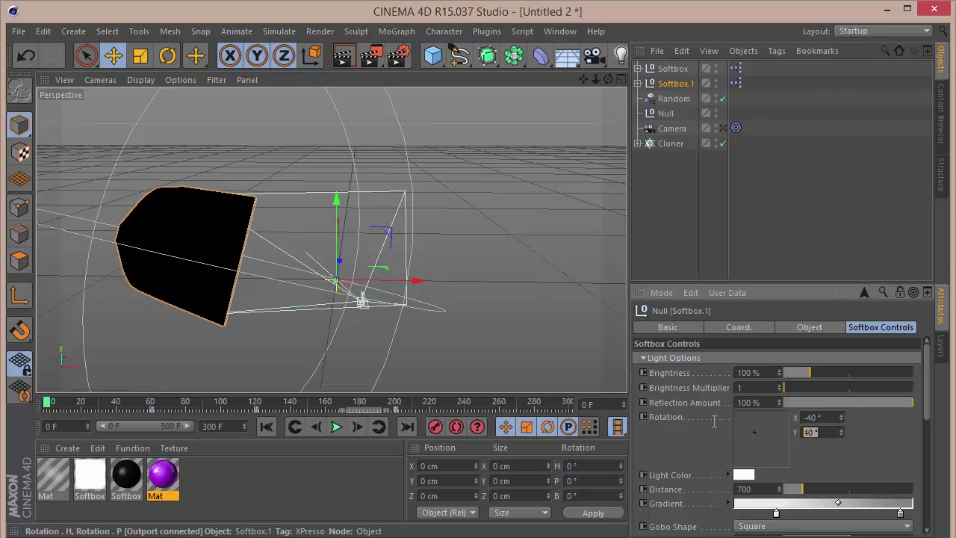
key(Return)
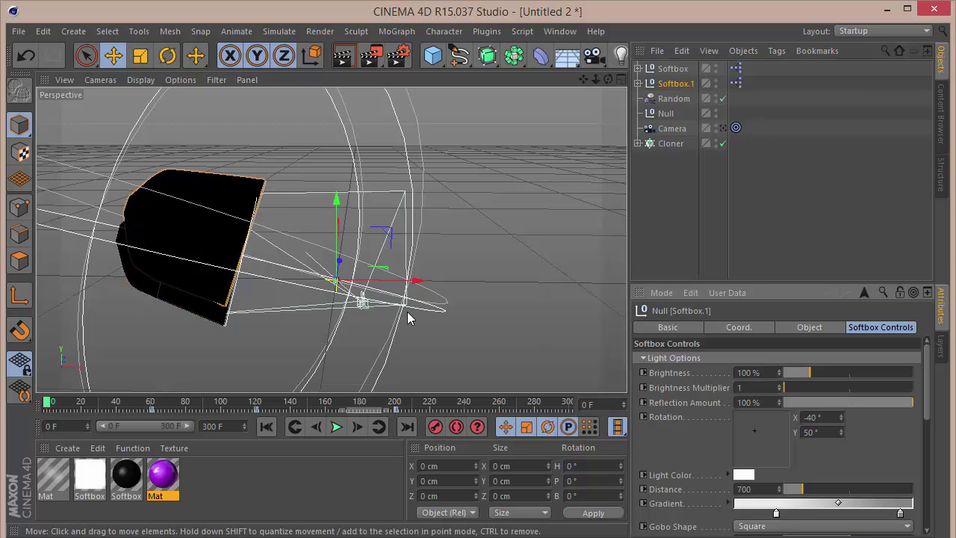
drag(840, 417, 842, 419)
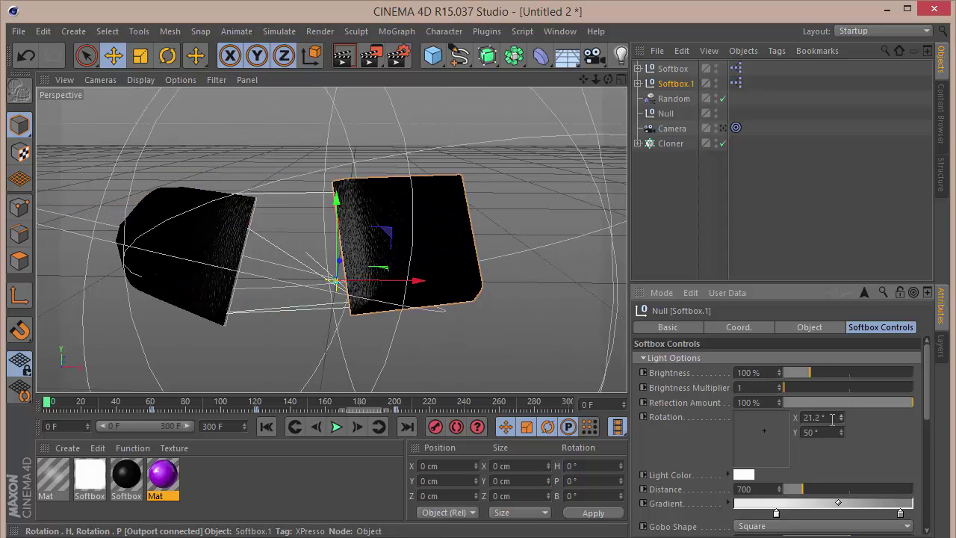
click(832, 420)
text(-150)
key(Return)
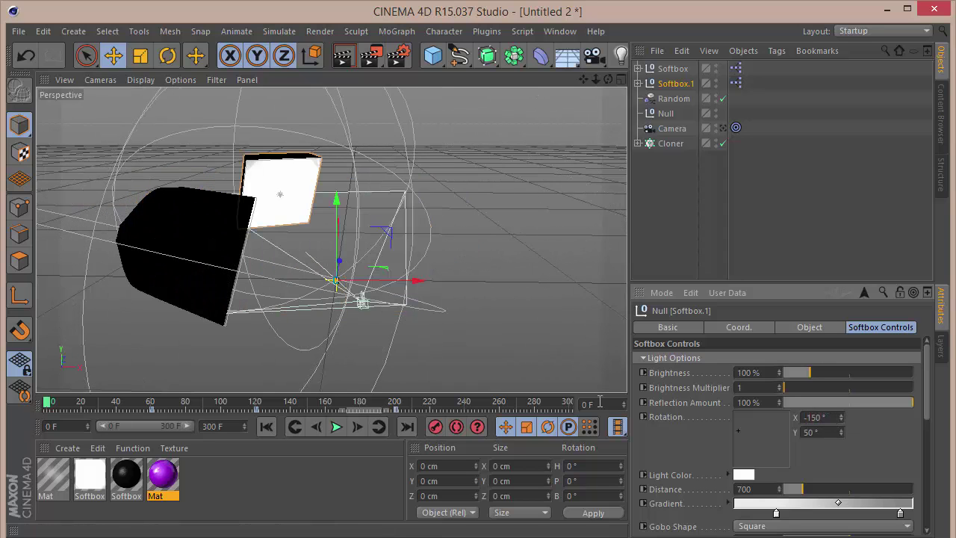
mouse_move(838, 418)
mouse_down()
mouse_move(843, 410)
mouse_move(834, 416)
mouse_up()
click(834, 415)
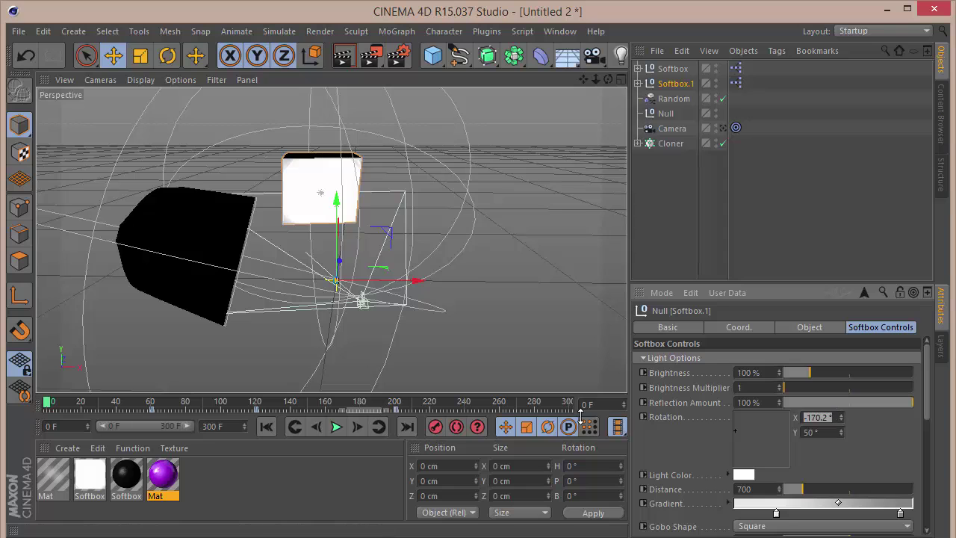
text(0)
key(Return)
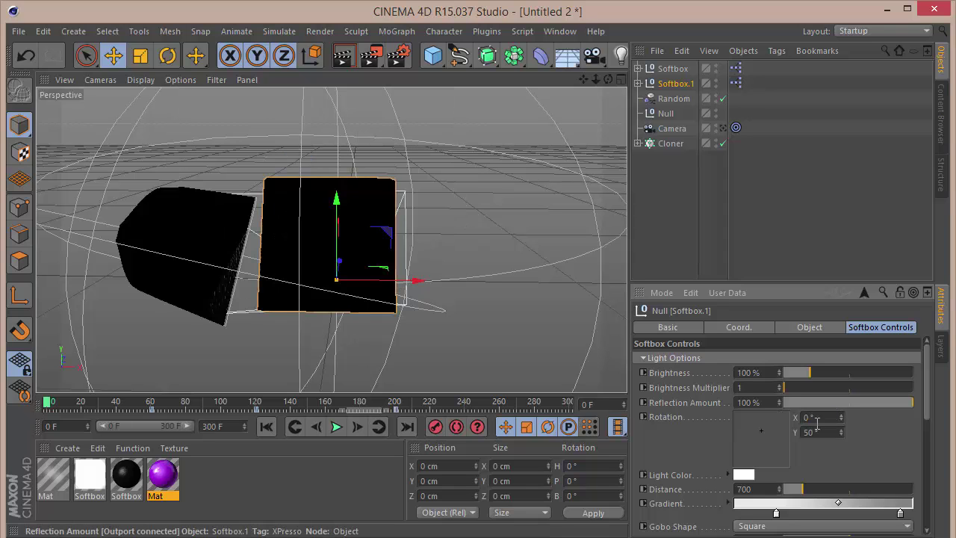
- Set the duplicate softbox's rotation to X 50° and Y 60°, placing it opposite the original light
drag(842, 418, 837, 415)
drag(760, 430, 770, 433)
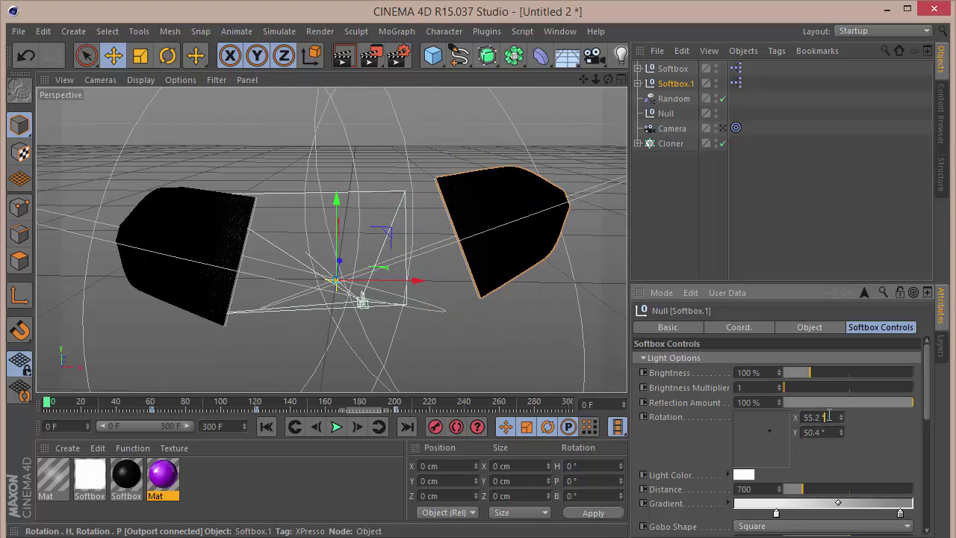
text(50)
key(Tab)
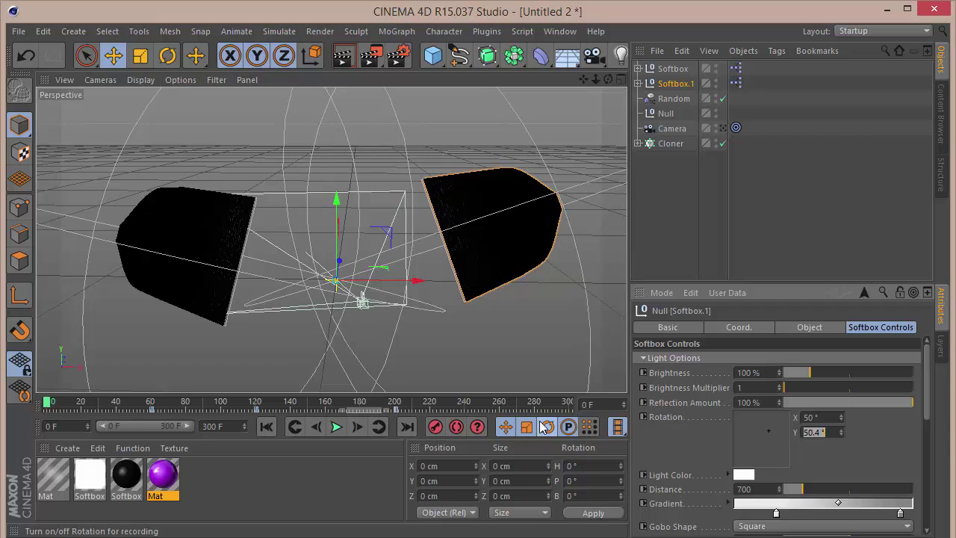
text(60)
key(Return)
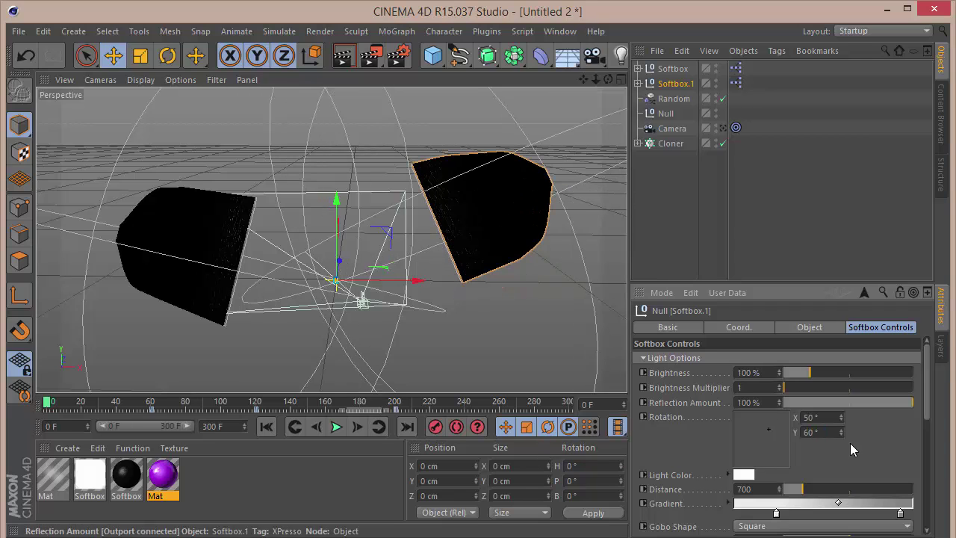
- Lower the duplicate softbox's Y rotation to 35° and fine-tune it to about 26.9°
click(821, 432)
text(50)
key(Return)
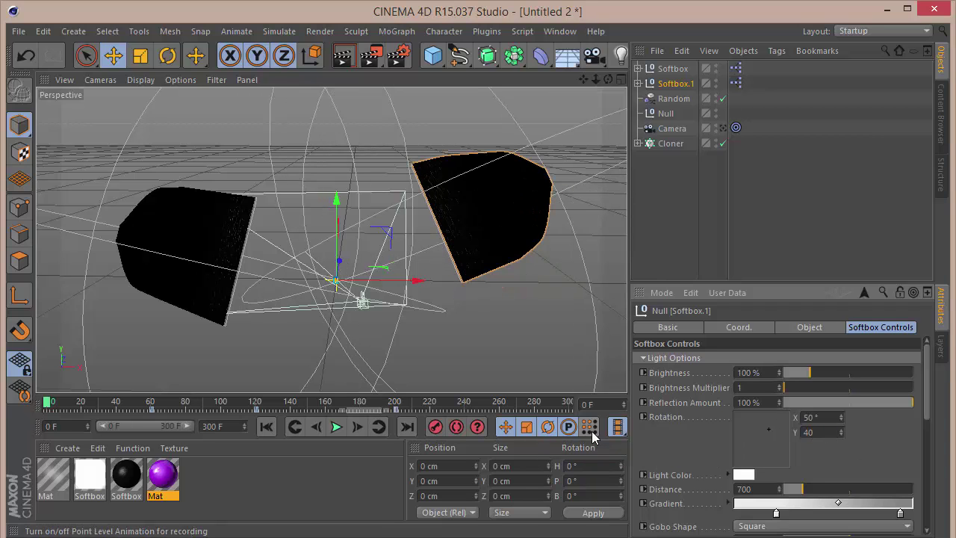
text(40)
key(BackSpace)
key(BackSpace)
text(35)
key(Return)
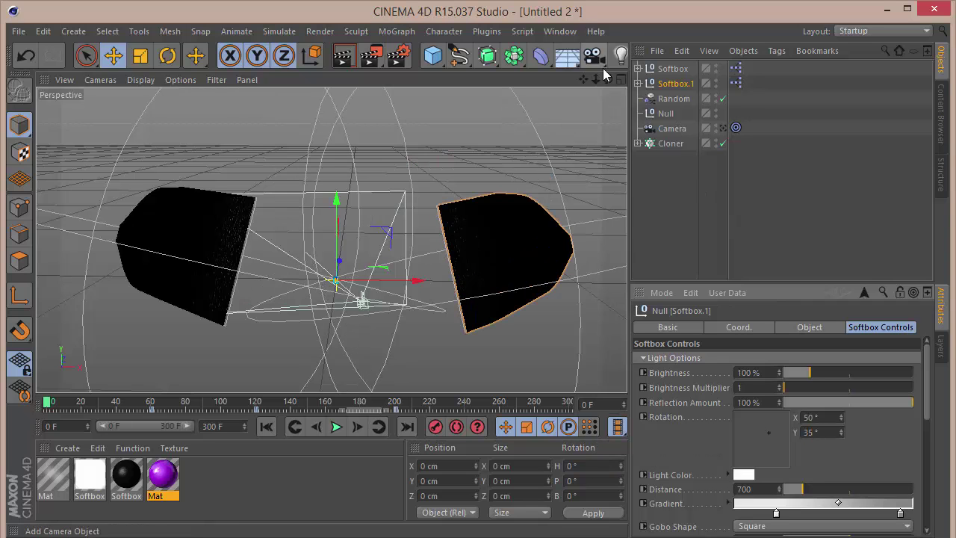
alt+drag(299, 246, 337, 242)
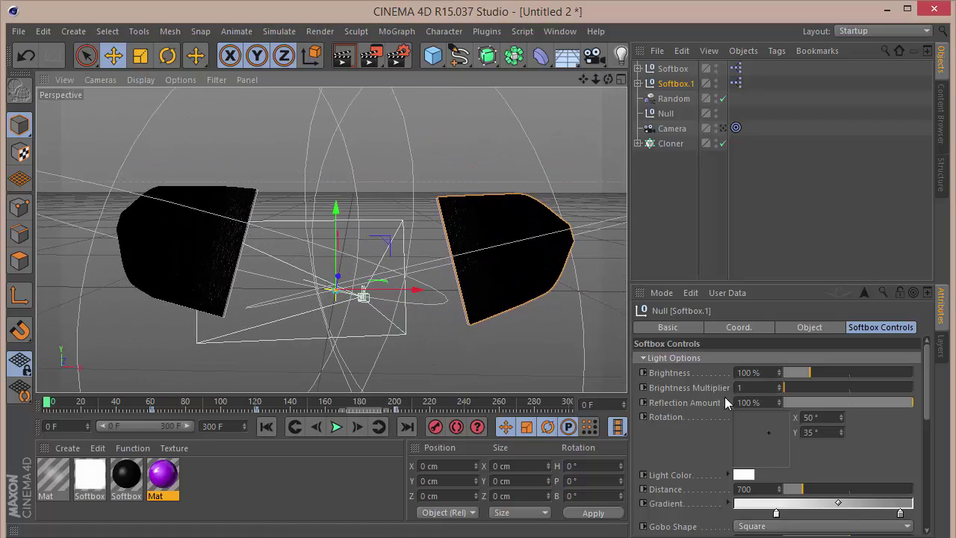
drag(840, 435, 840, 454)
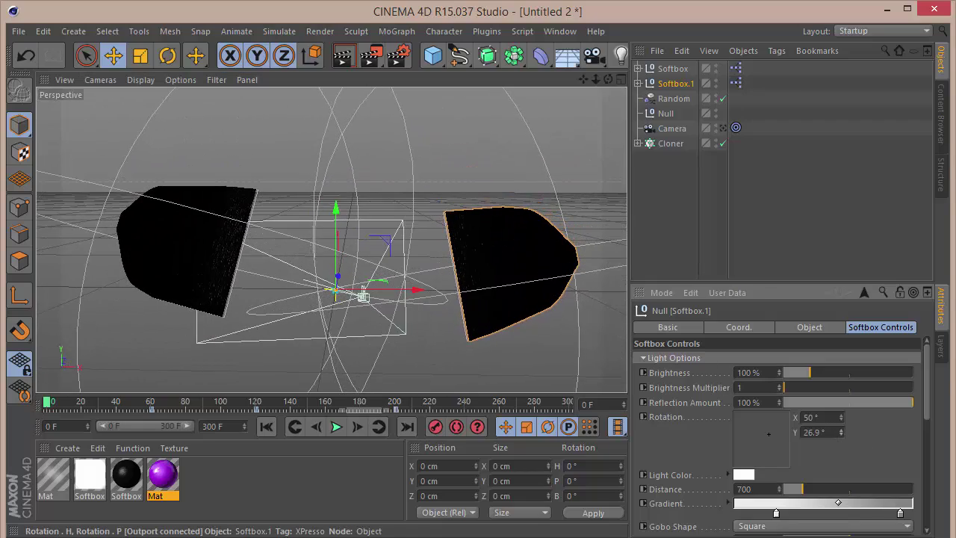
- Add the Overhead Softbox light preset from the content library above the cube setup and deselect it
click(939, 116)
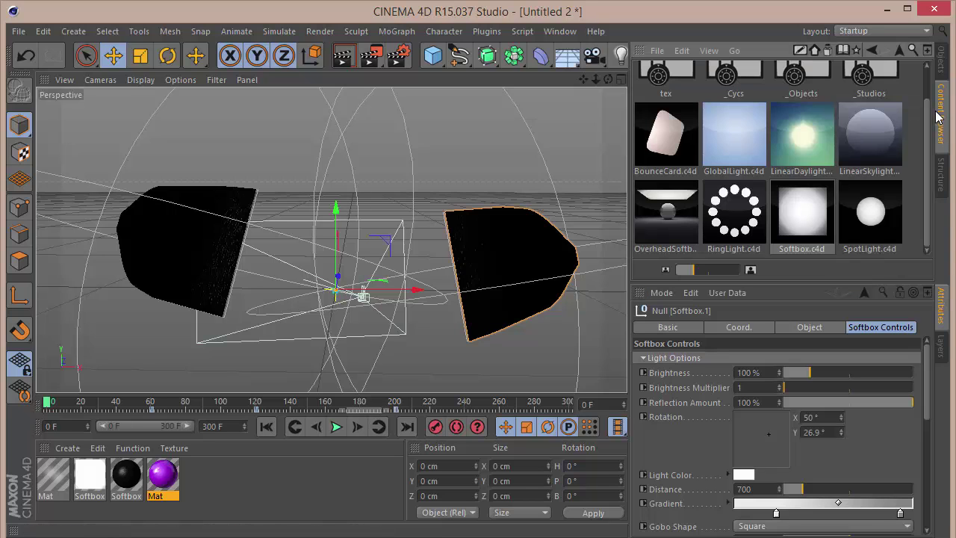
double_click(687, 194)
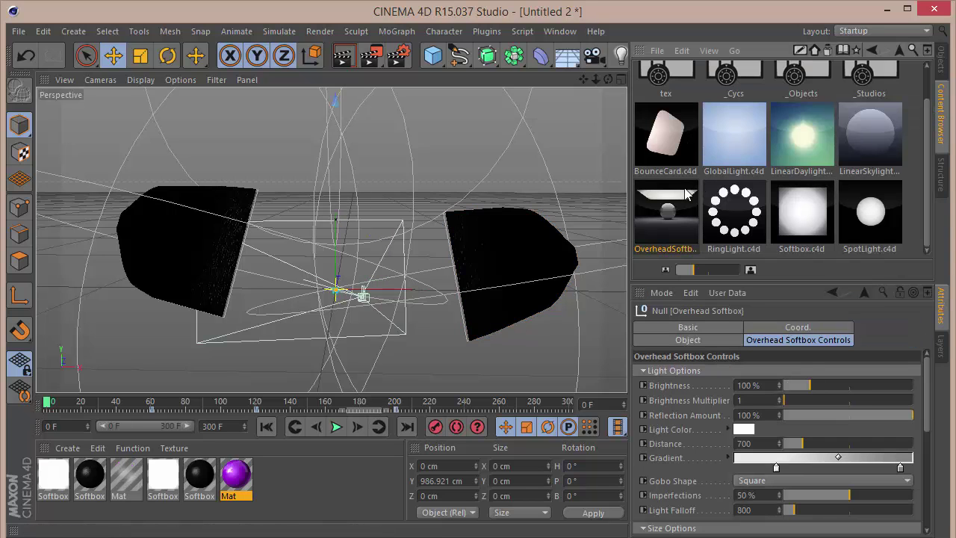
click(941, 61)
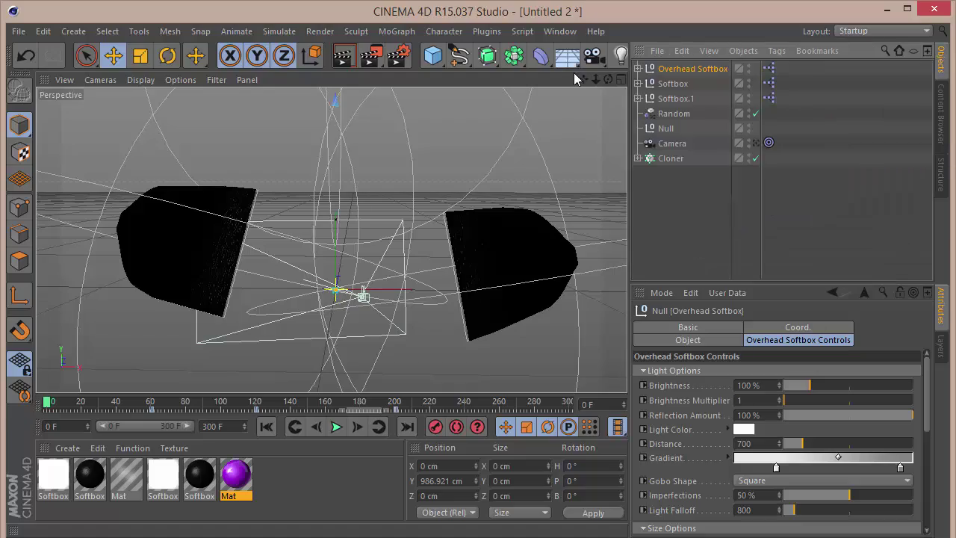
drag(595, 79, 331, 239)
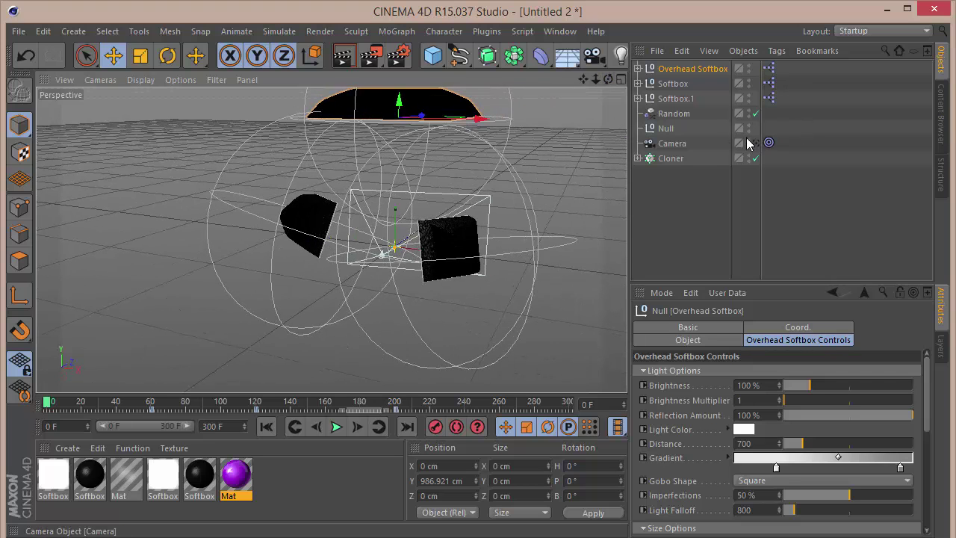
click(669, 183)
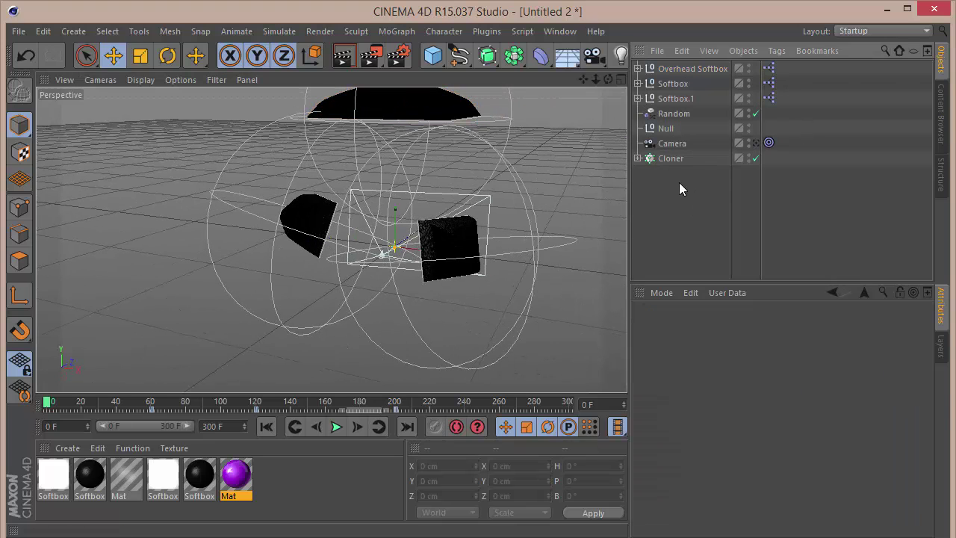
- Find the Seamless Floor preset in the content library and add it to the scene
click(938, 141)
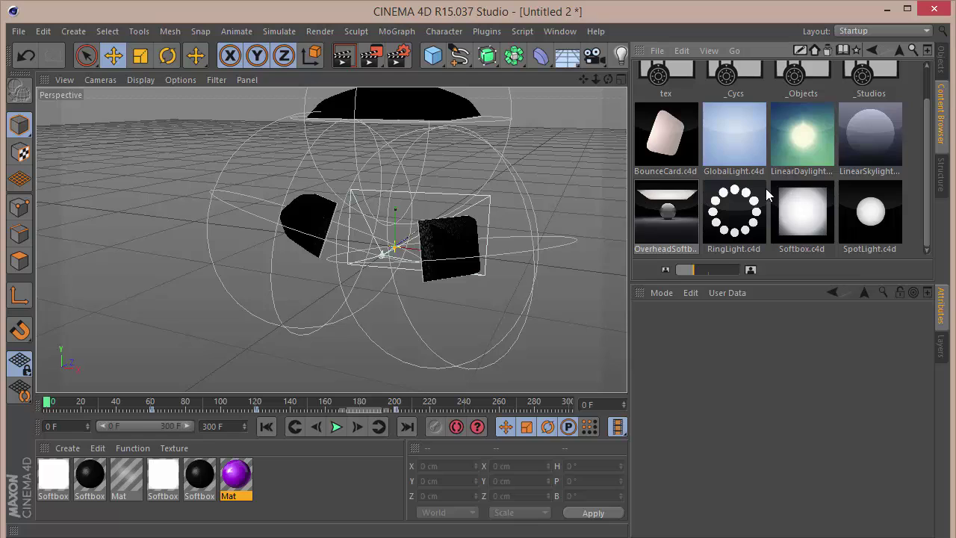
click(898, 50)
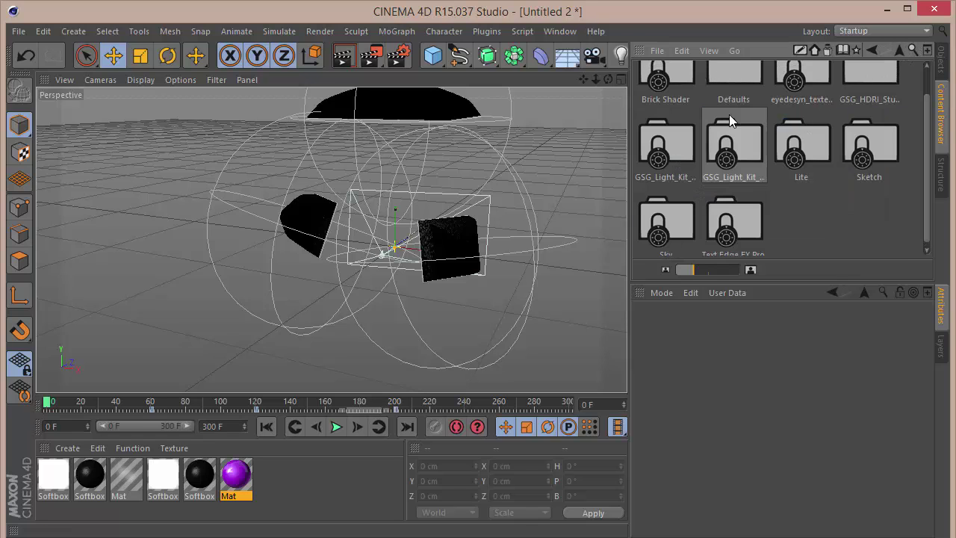
double_click(678, 136)
click(898, 50)
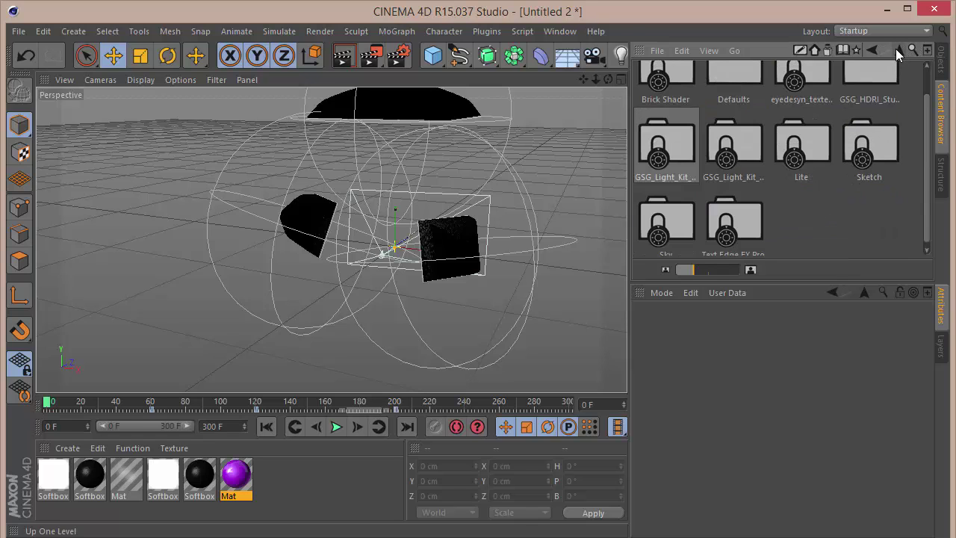
click(743, 146)
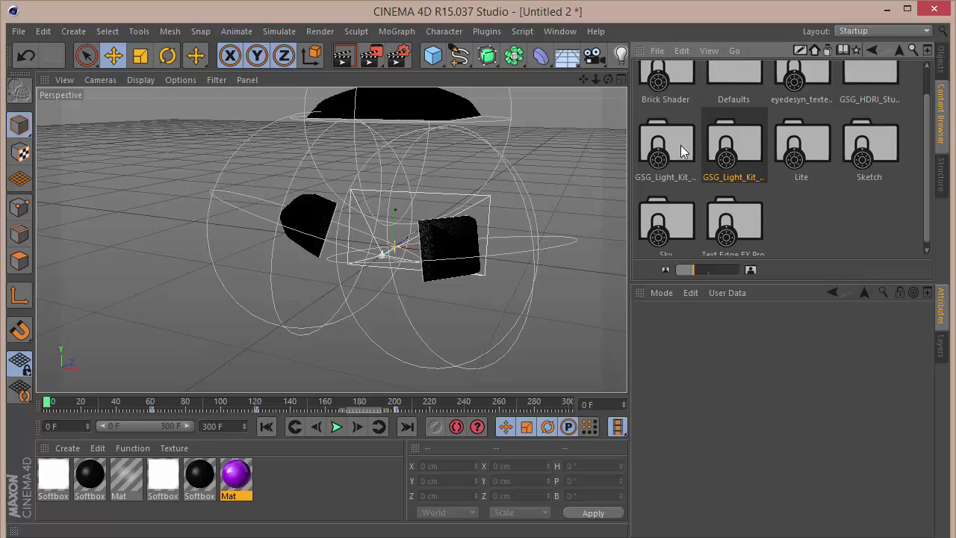
double_click(743, 131)
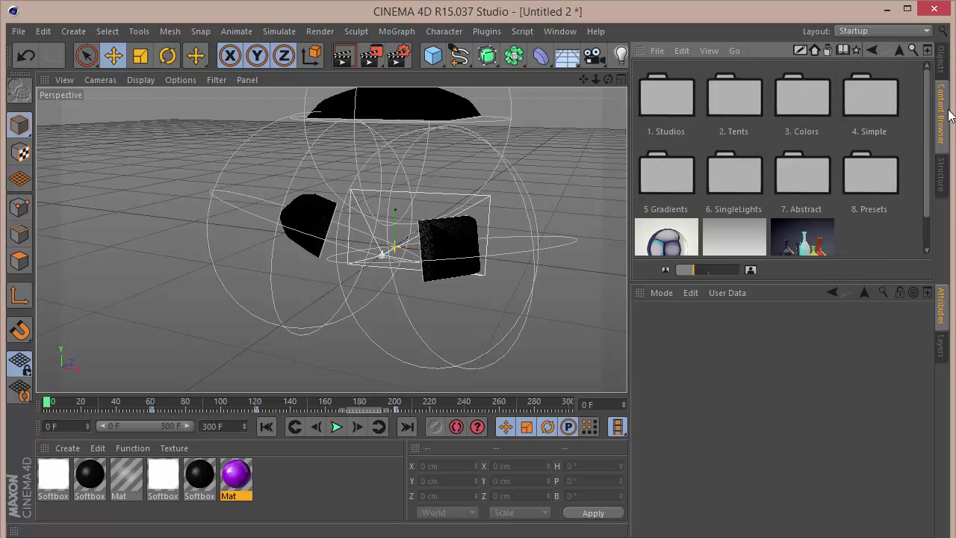
scroll(926, 192, down, 1)
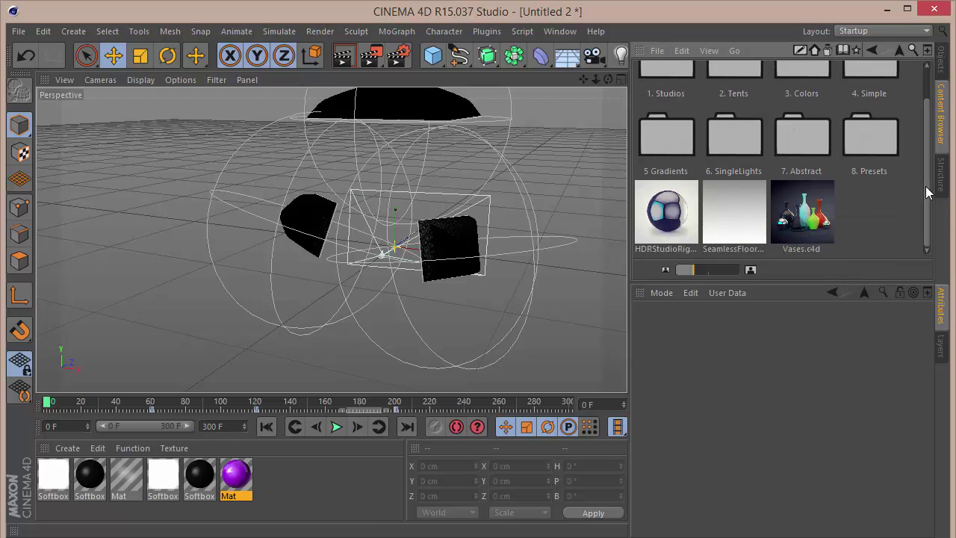
double_click(718, 217)
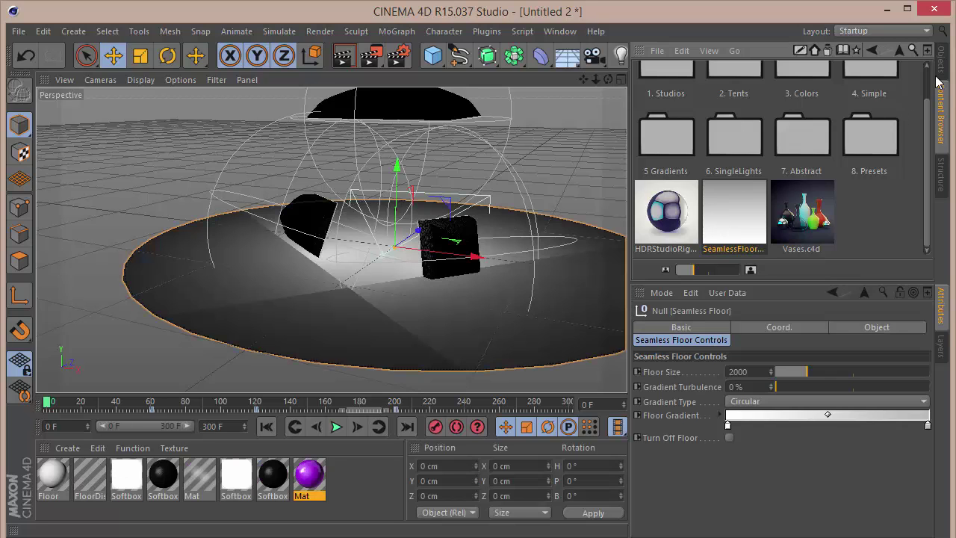
- Look through the scene camera again and scrub the animation to frame 186
click(939, 74)
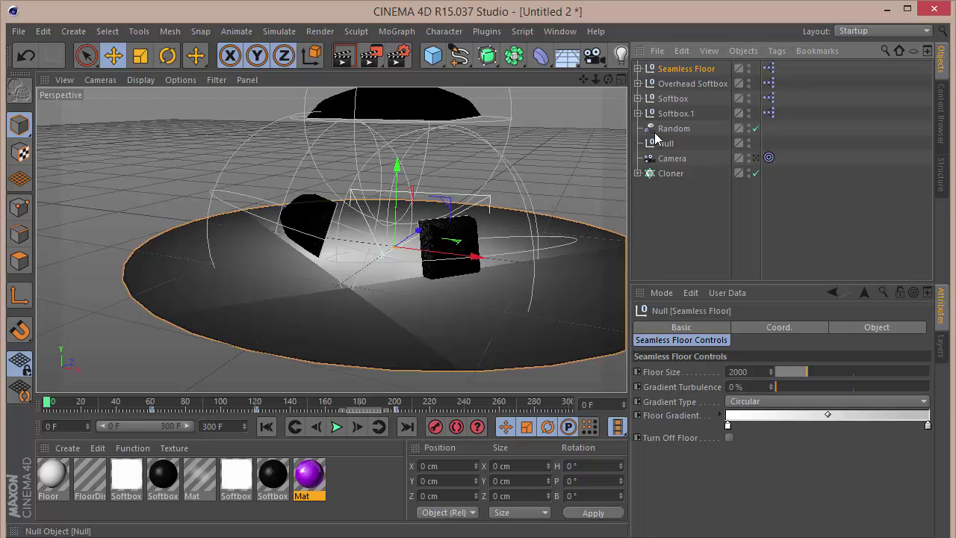
click(756, 157)
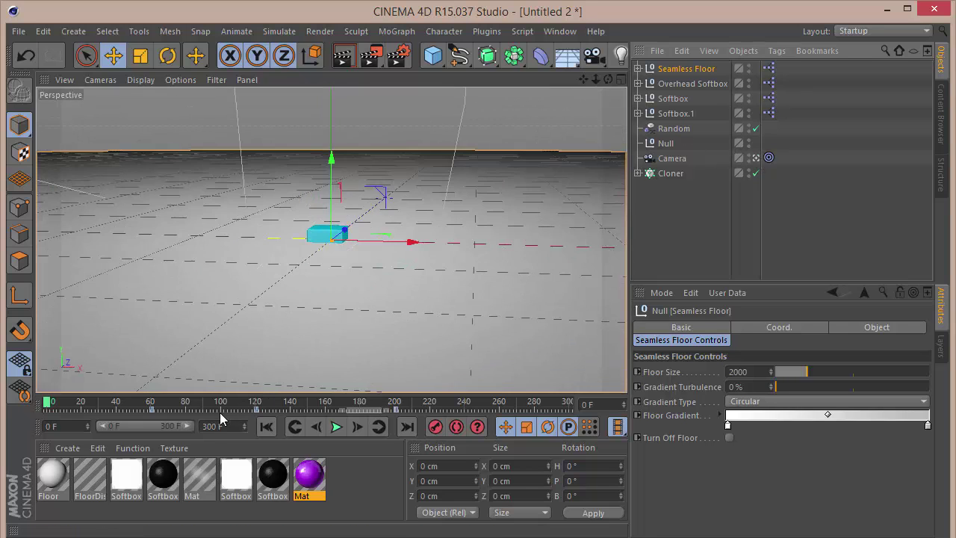
drag(220, 410, 373, 384)
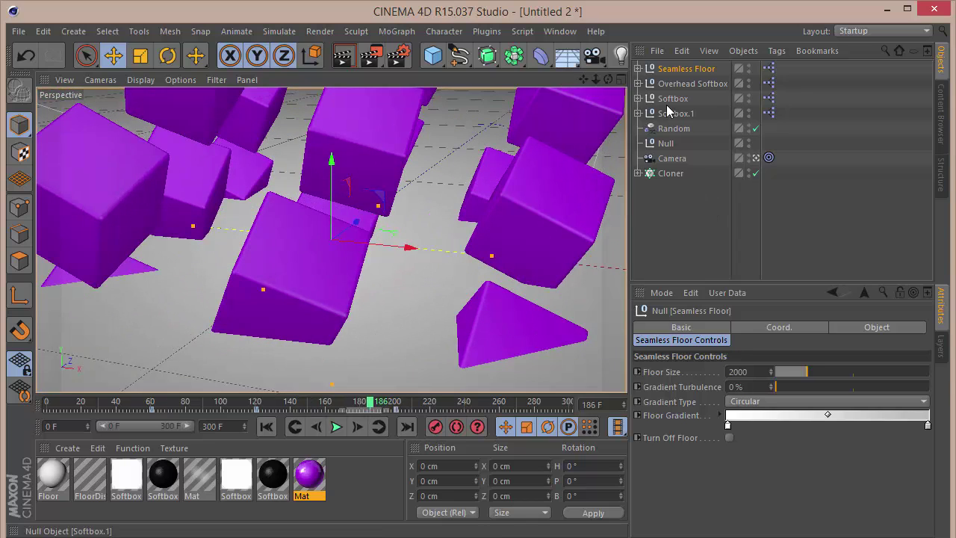
- Lower the Seamless Floor beneath the cubes to about Y -114 cm, checking its height at frame 95
drag(331, 195, 215, 409)
drag(330, 254, 333, 326)
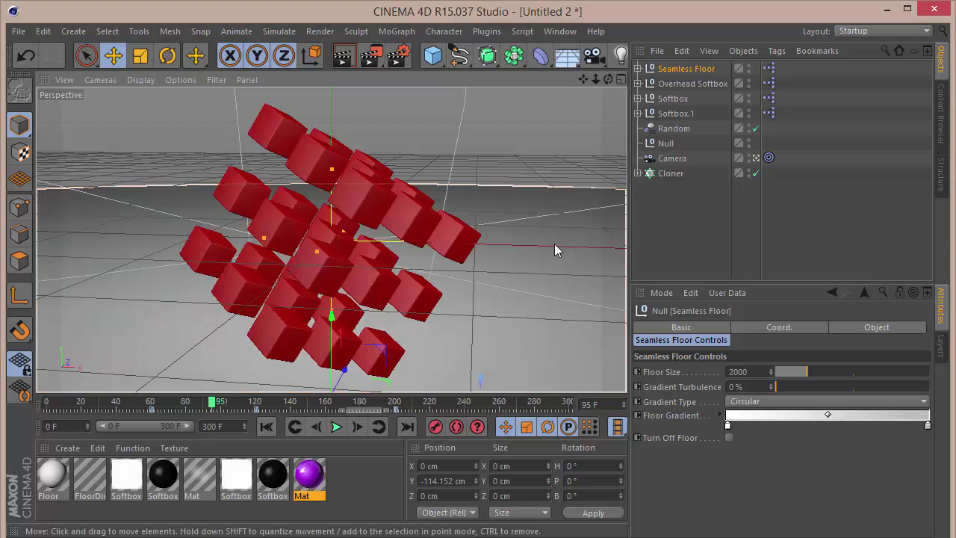
- Darken both end colors of the Seamless Floor gradient, making the starting color RGB 114 grey, and render the view
double_click(928, 425)
drag(826, 416, 808, 433)
click(860, 496)
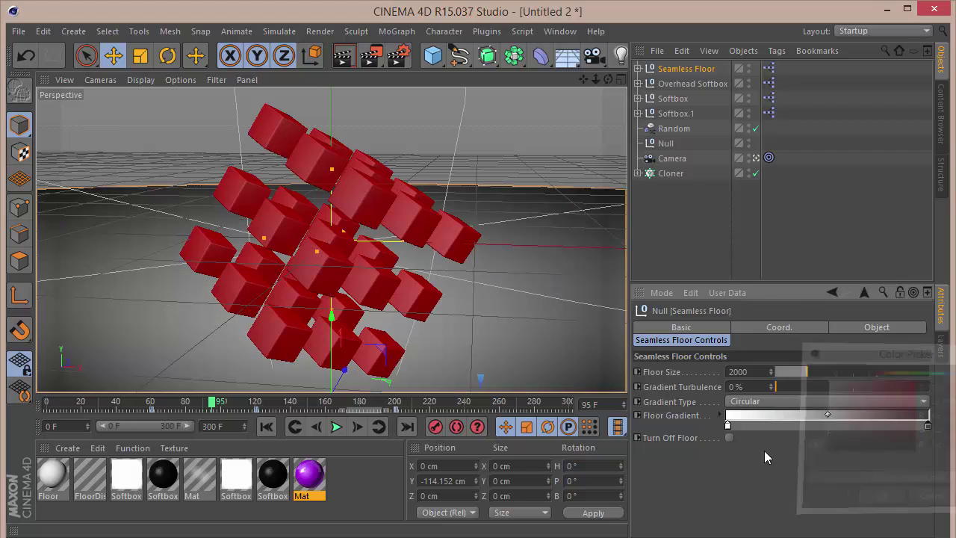
double_click(728, 425)
drag(709, 393, 613, 425)
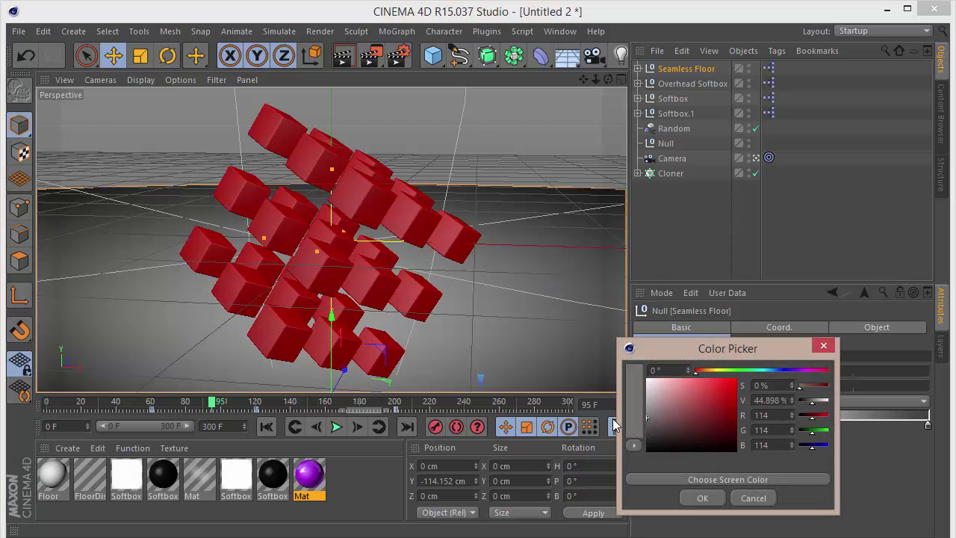
click(702, 497)
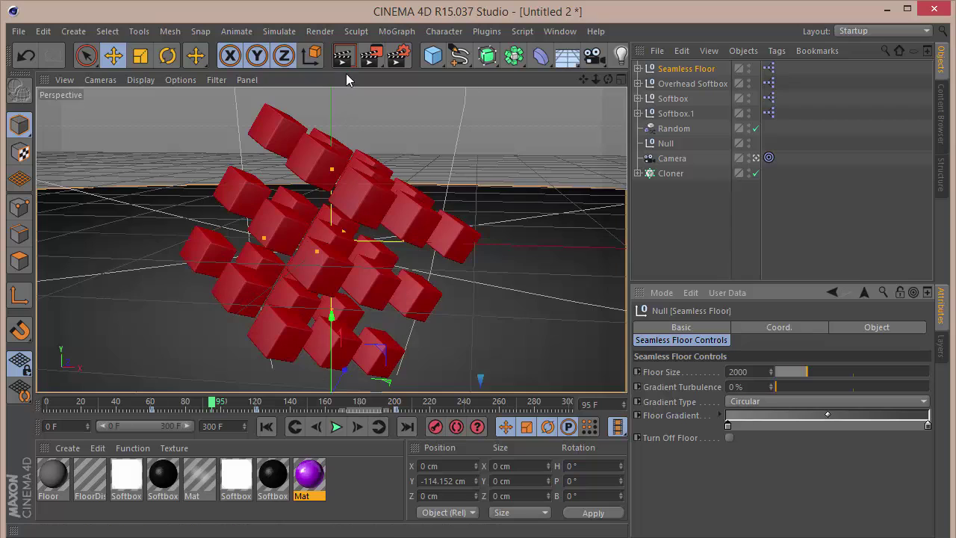
click(347, 60)
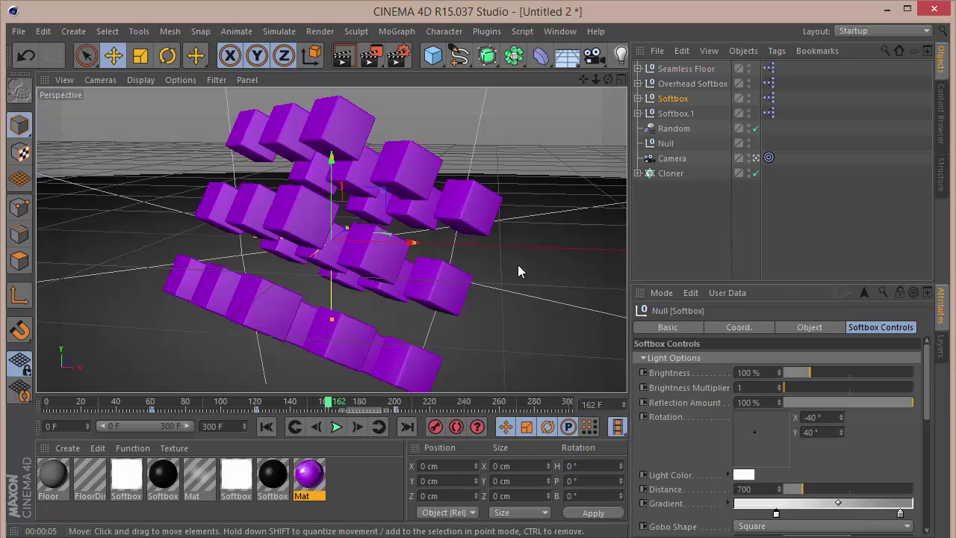
- Add the Ambient Occlusion effect to the render settings
click(398, 54)
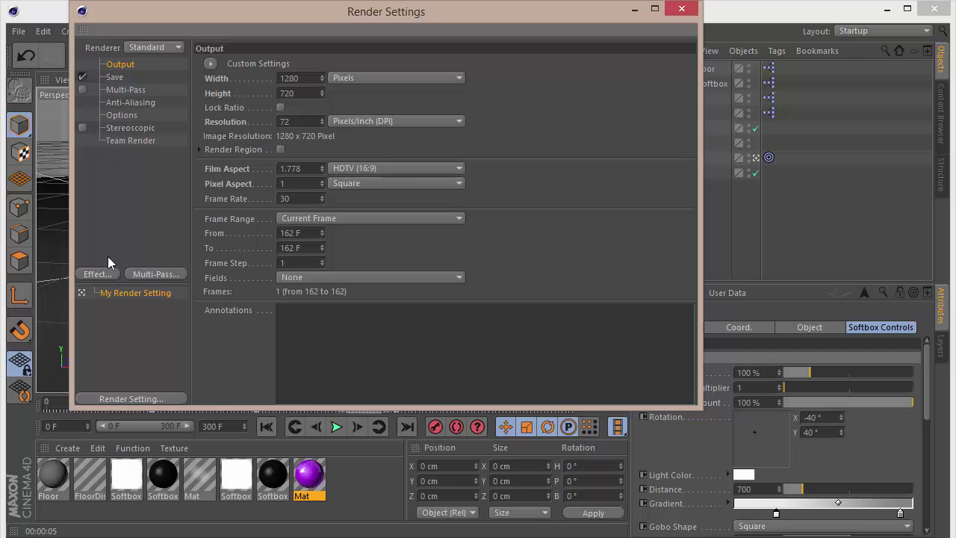
click(106, 272)
click(183, 217)
- Set the render anti-aliasing to Best with a max level of 2x2 and close the render settings
click(142, 102)
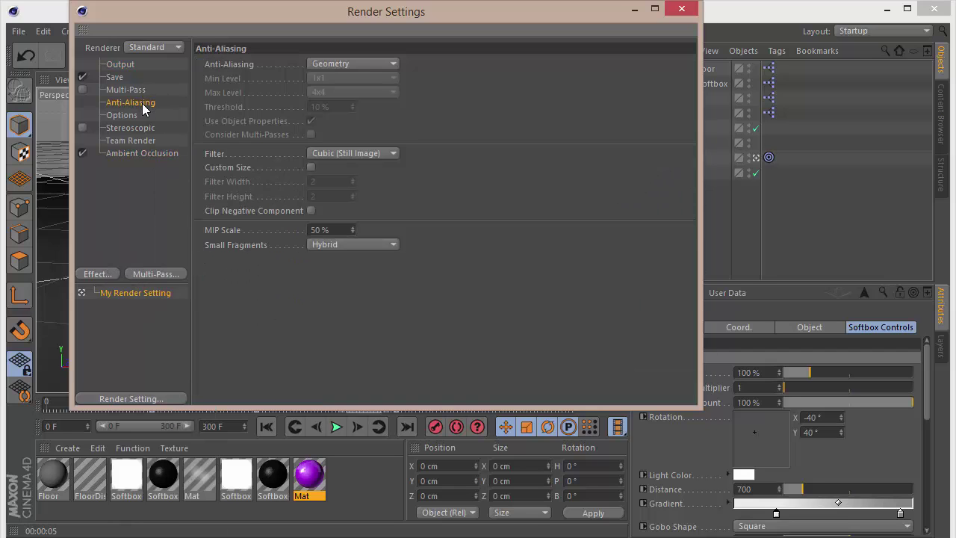
click(336, 64)
click(323, 107)
click(338, 92)
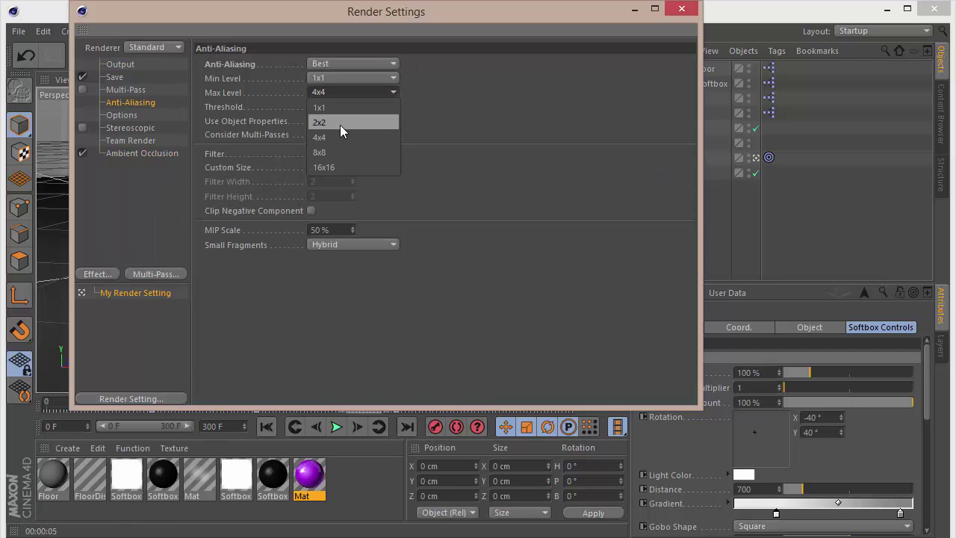
click(340, 122)
click(681, 9)
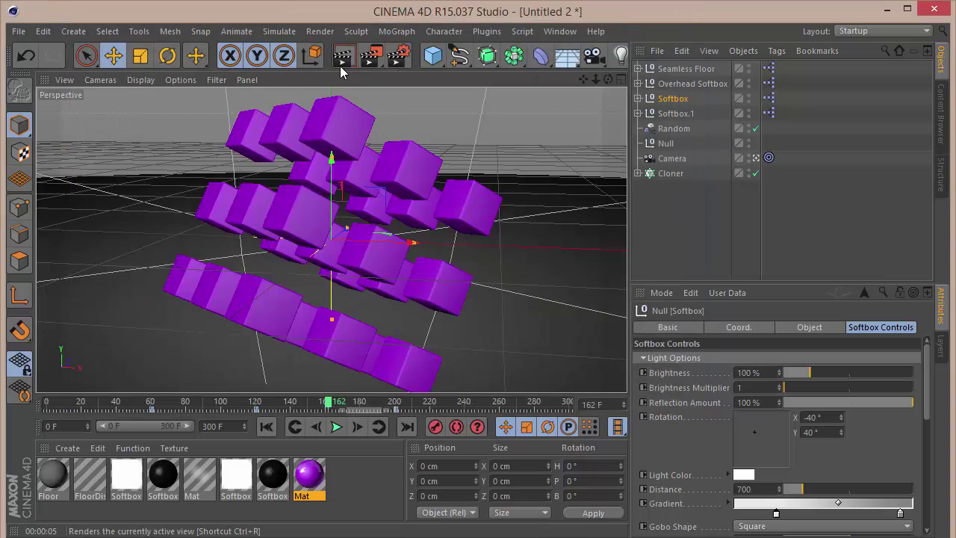
- Scrub the animation to frame 243 and render the camera view
drag(331, 402, 469, 401)
key(ctrl+r)
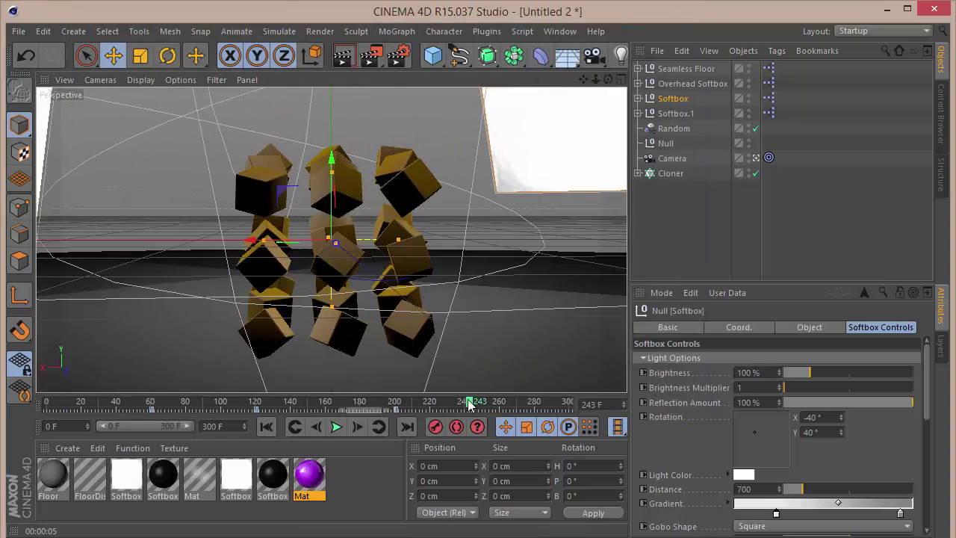
click(345, 56)
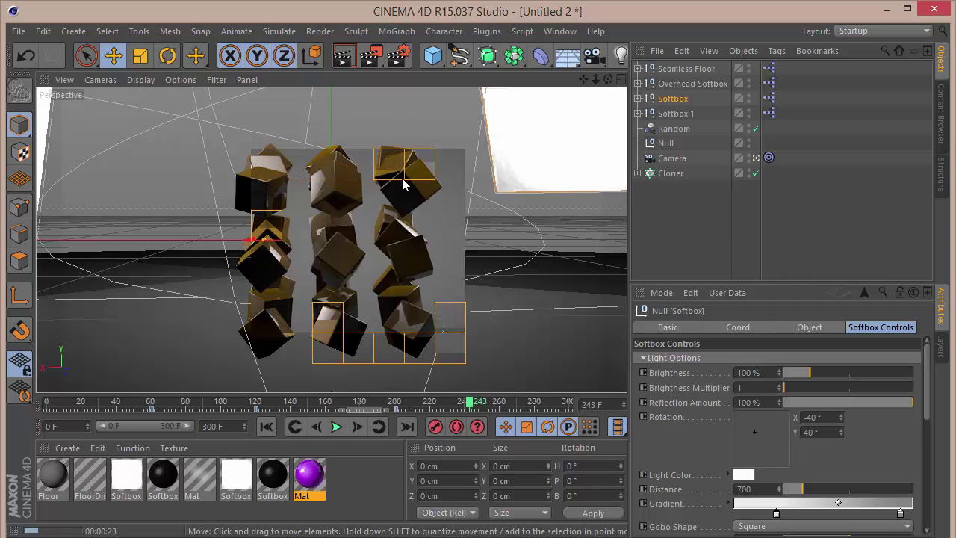
- Add the Global Illumination effect to the render settings and change its samples option
click(398, 55)
click(97, 275)
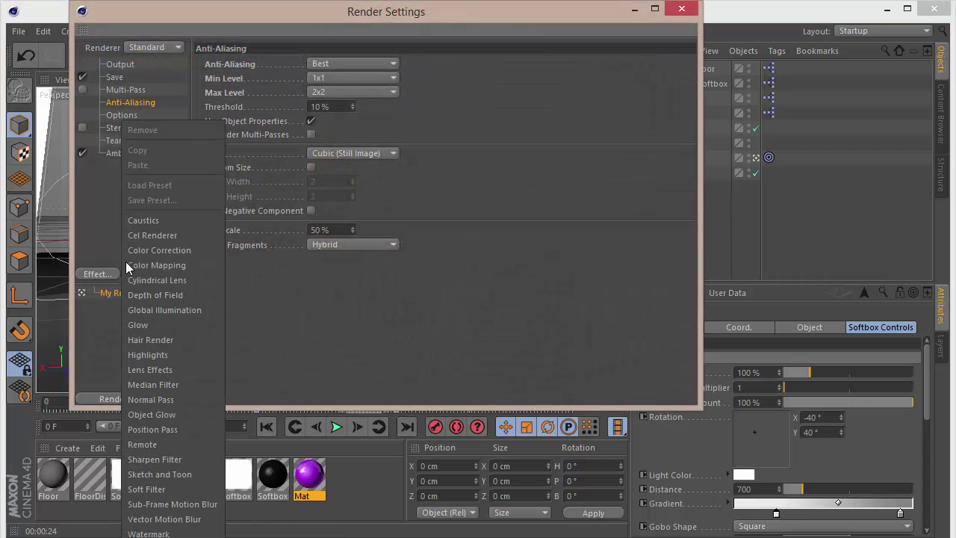
click(176, 318)
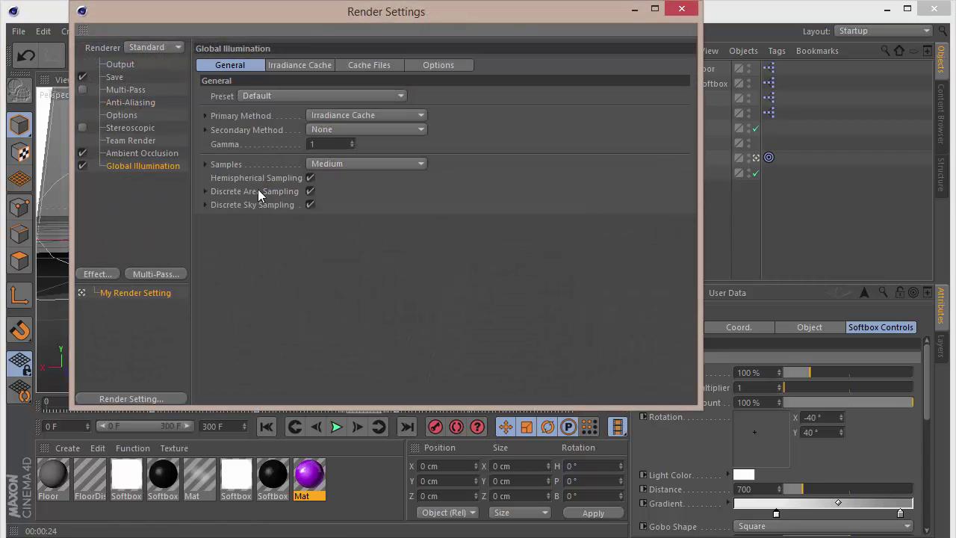
click(327, 164)
click(321, 209)
- Set the irradiance cache record density to Low and render the camera view with global illumination
click(299, 65)
click(302, 96)
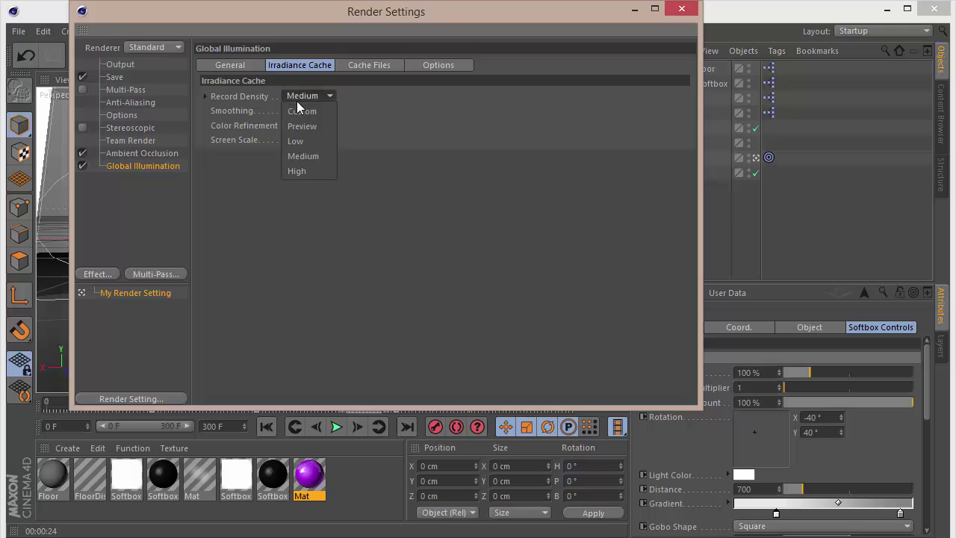
click(306, 140)
click(681, 9)
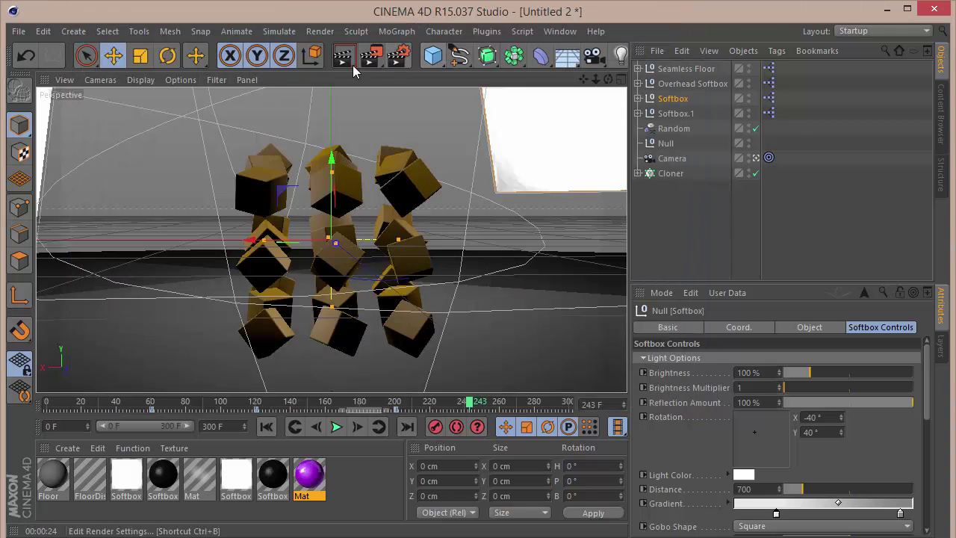
click(343, 55)
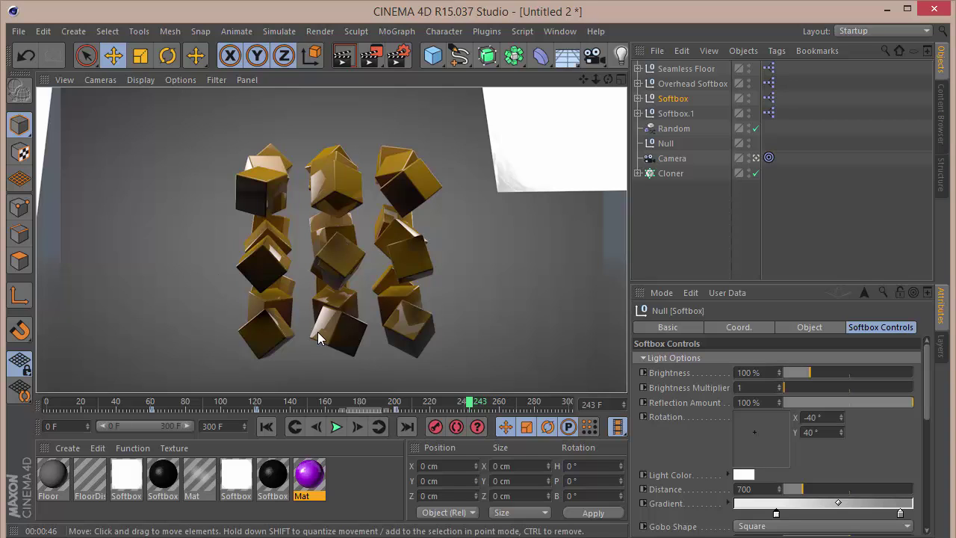
- Examine the duplicate softbox's shadow and extra options, deselect it and scrub the animation to frame 297
ctrl+click(676, 83)
ctrl+click(676, 69)
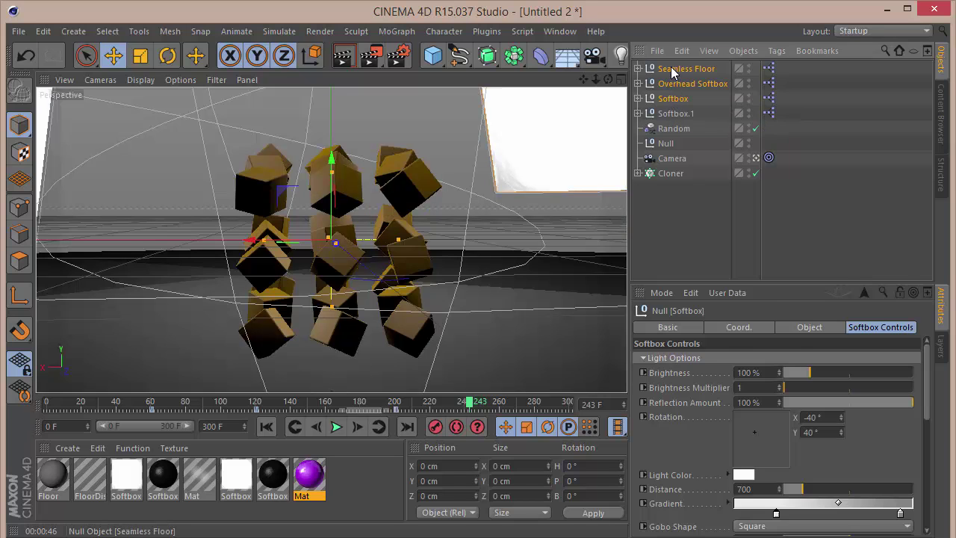
click(703, 223)
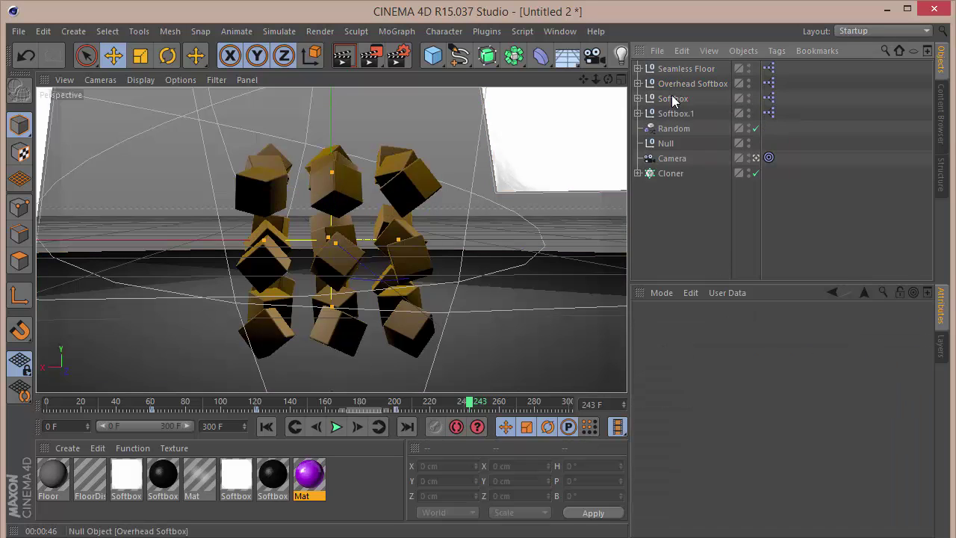
click(672, 113)
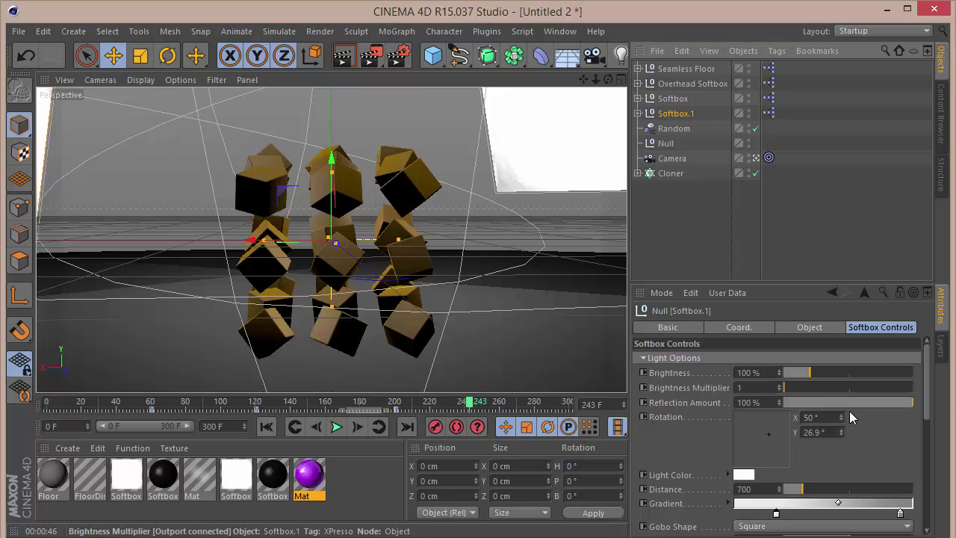
drag(928, 395, 926, 456)
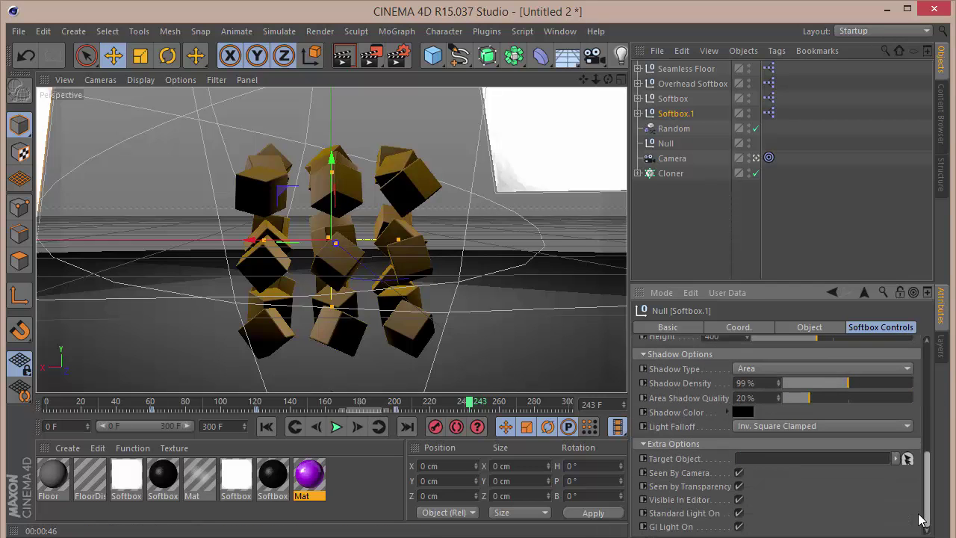
click(686, 239)
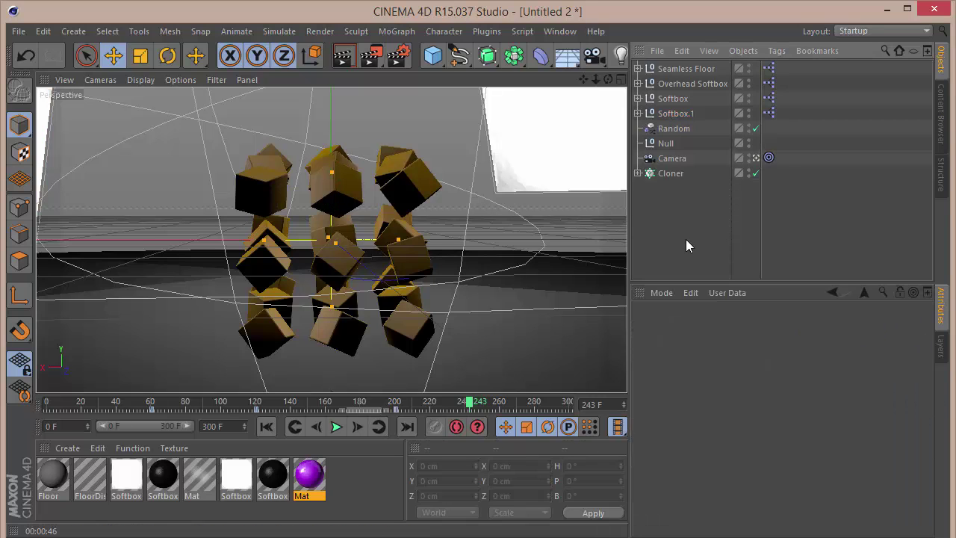
drag(474, 403, 565, 401)
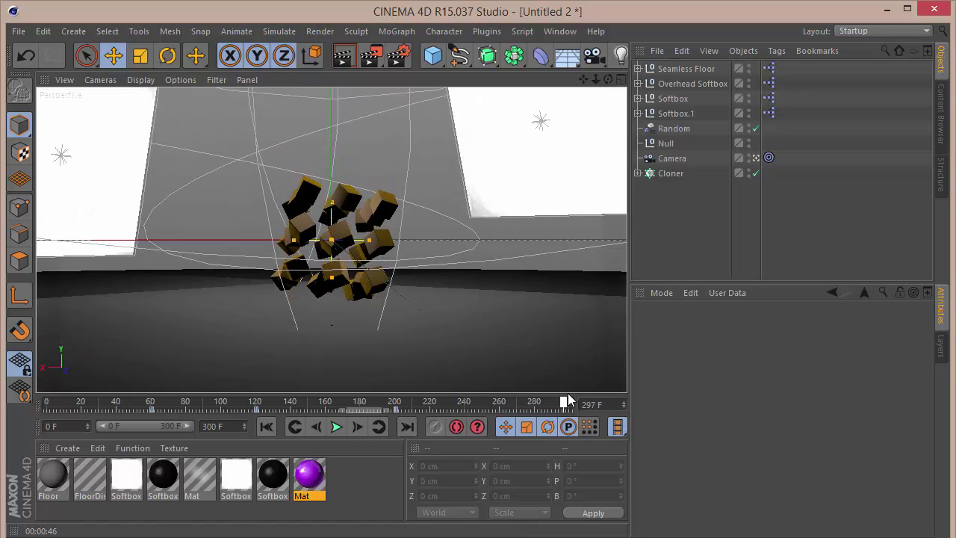